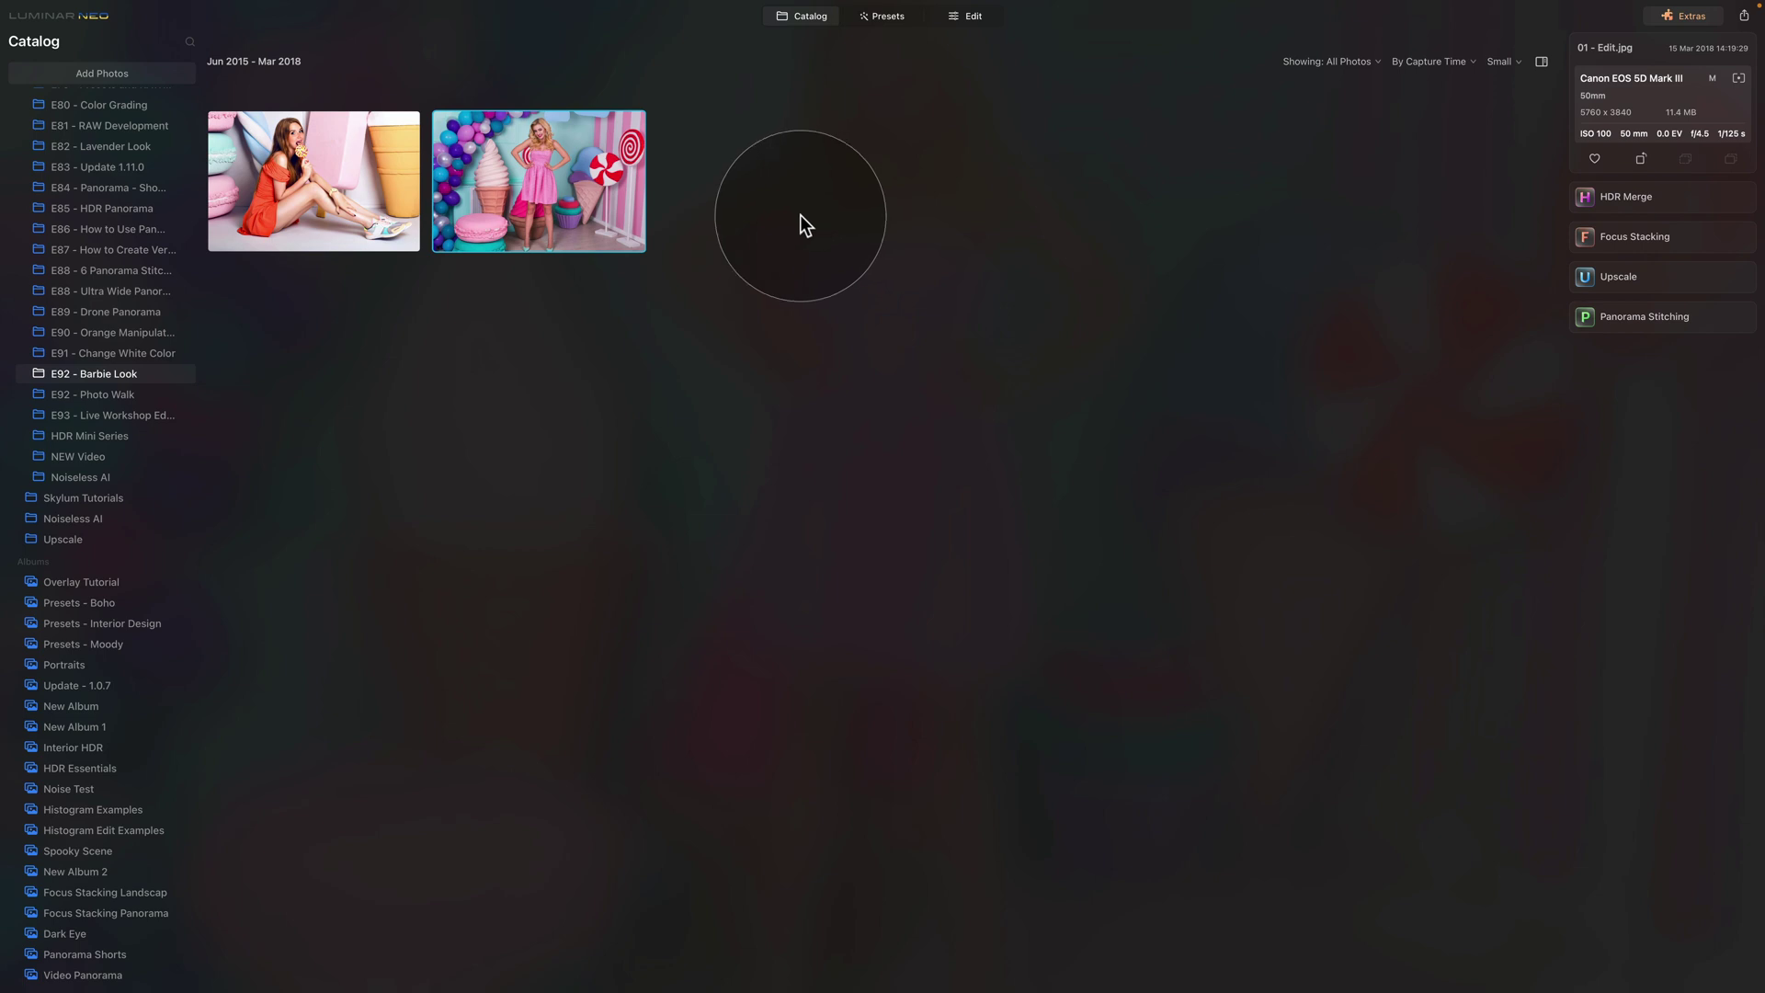
# Step: Open the selected photo for editing and enable Auto Defringe in the Develop optics settings
pyautogui.click(888, 19)
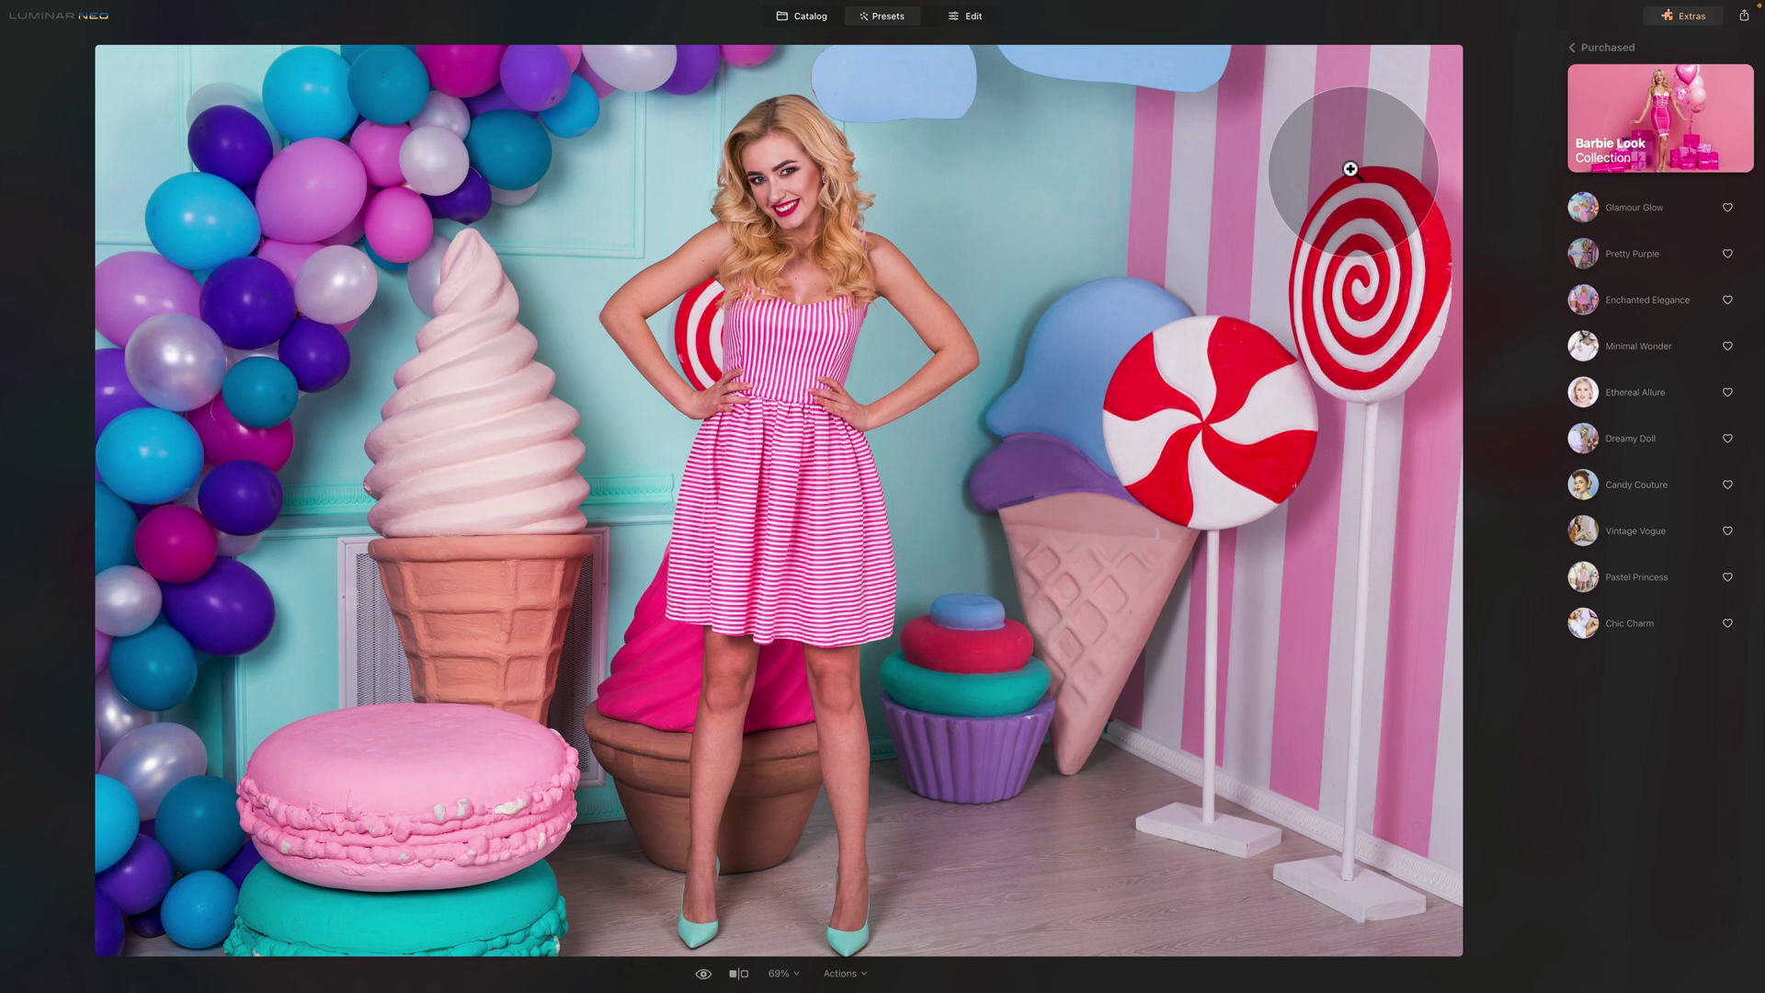
pyautogui.click(968, 21)
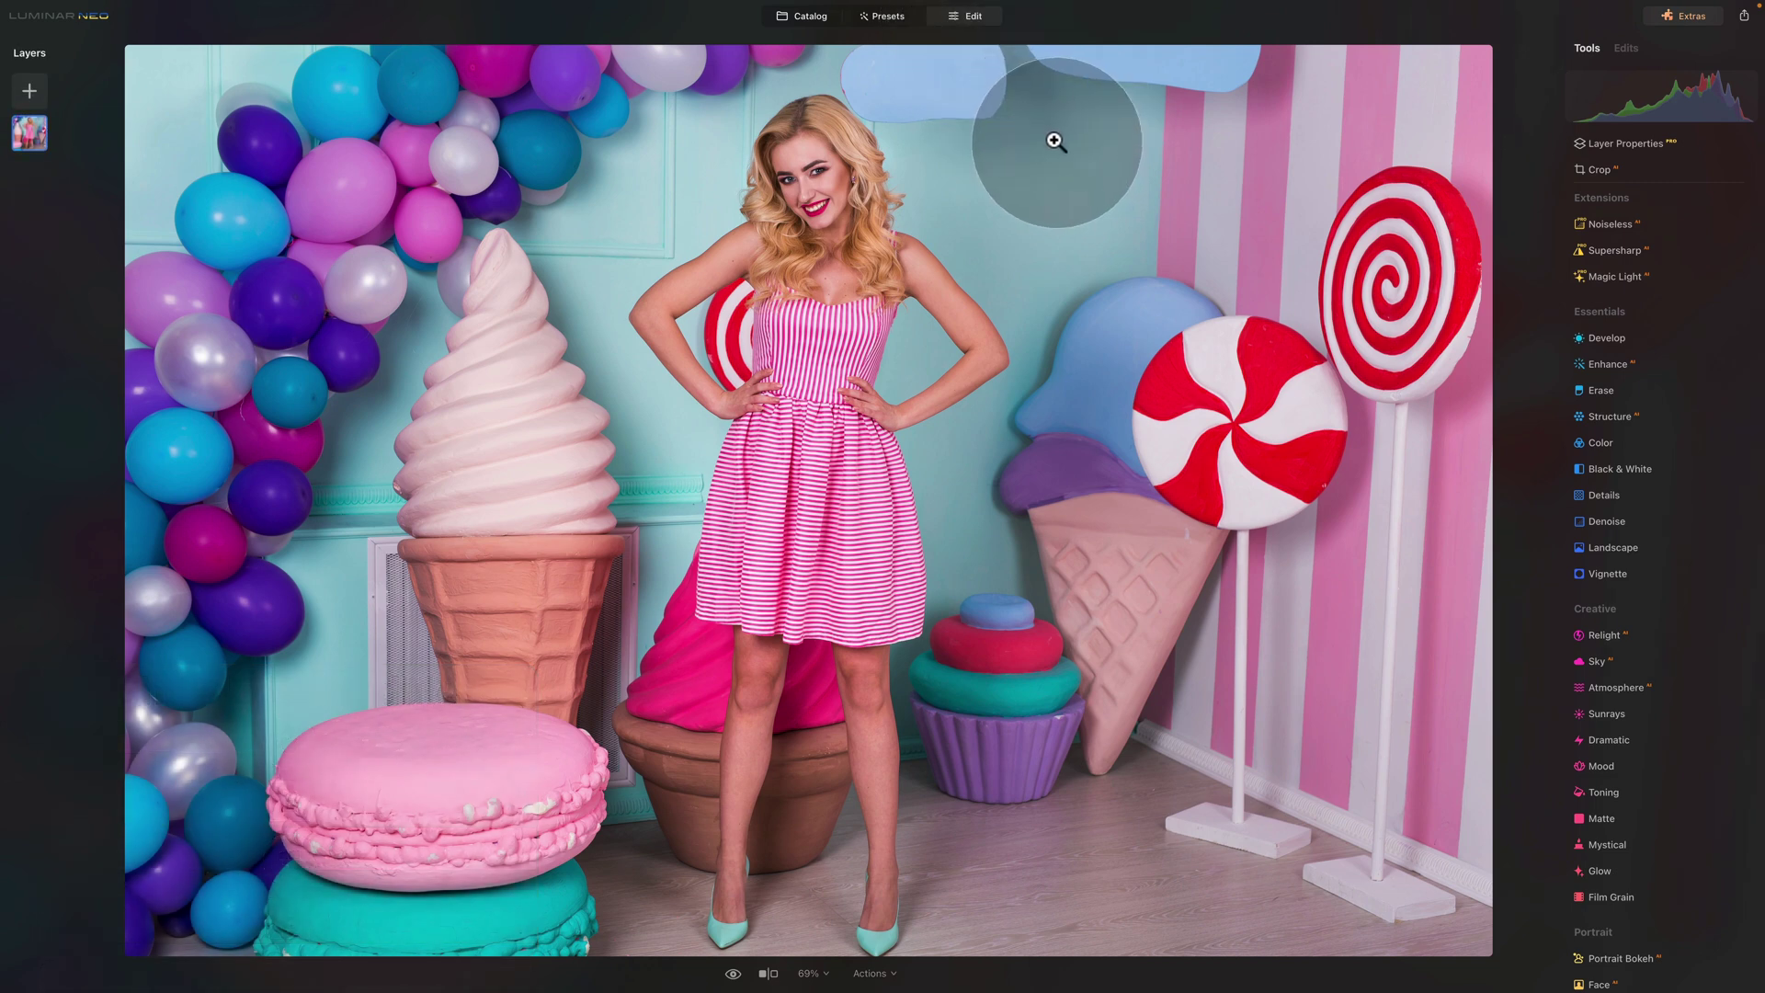
pyautogui.click(1622, 345)
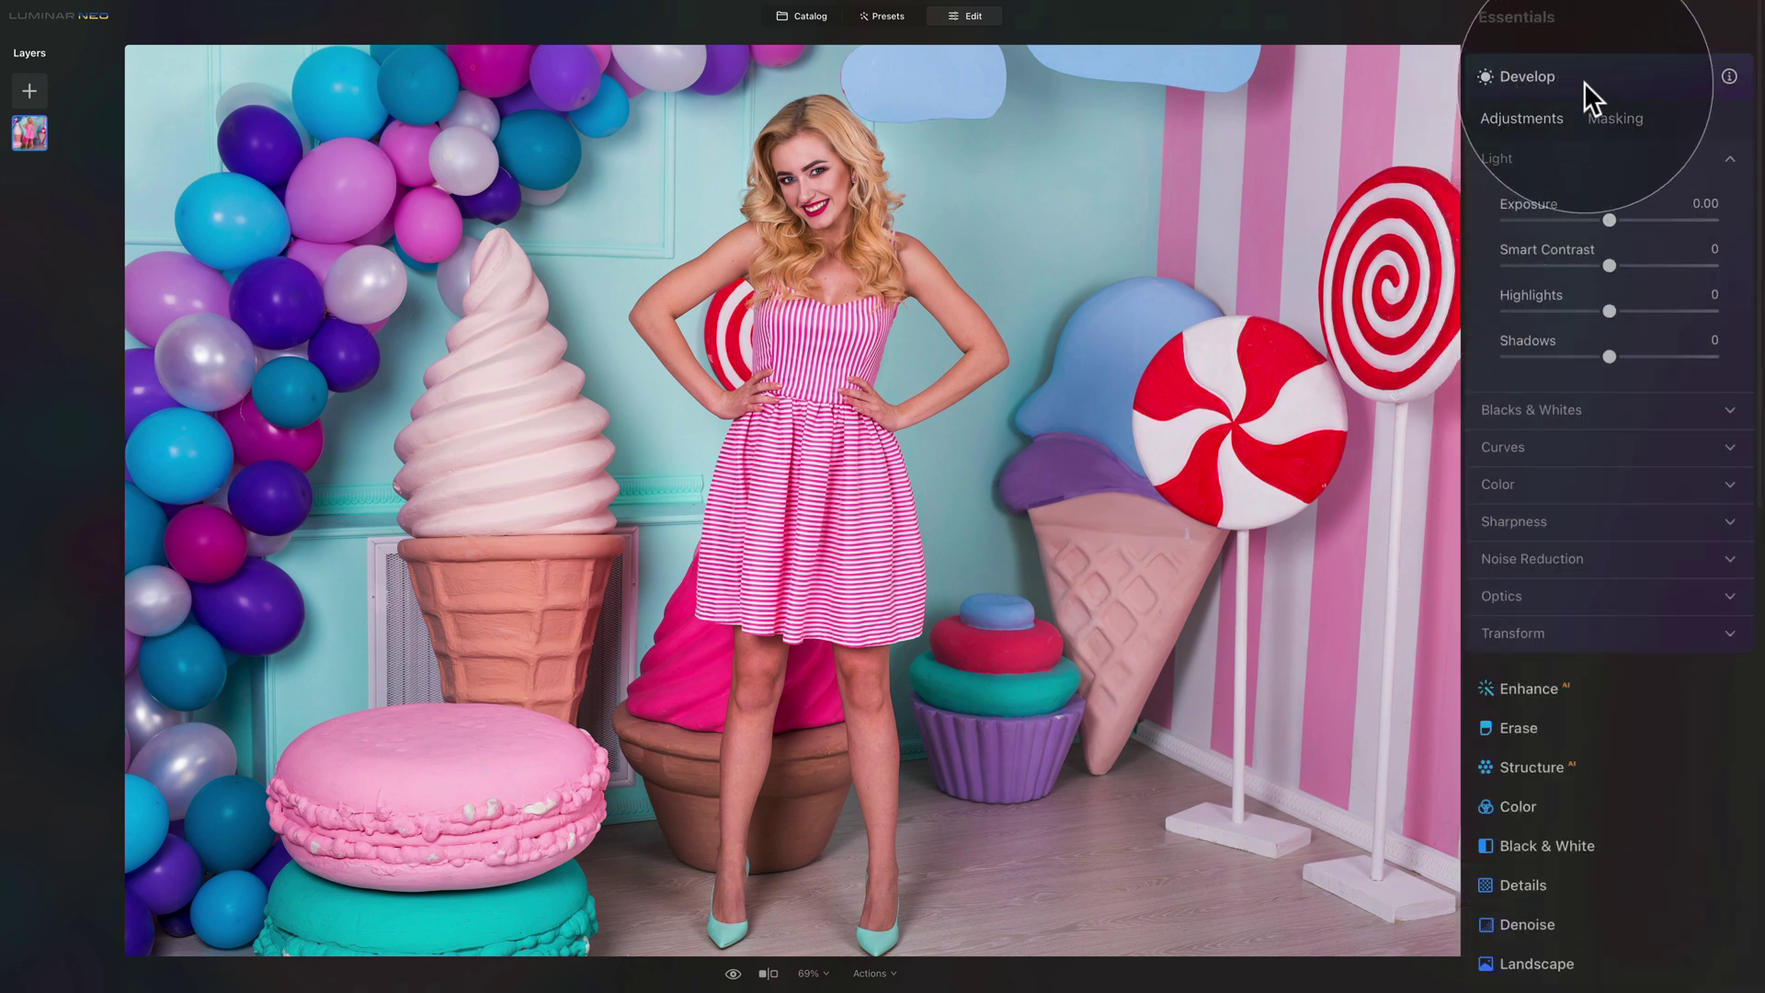
pyautogui.click(1527, 599)
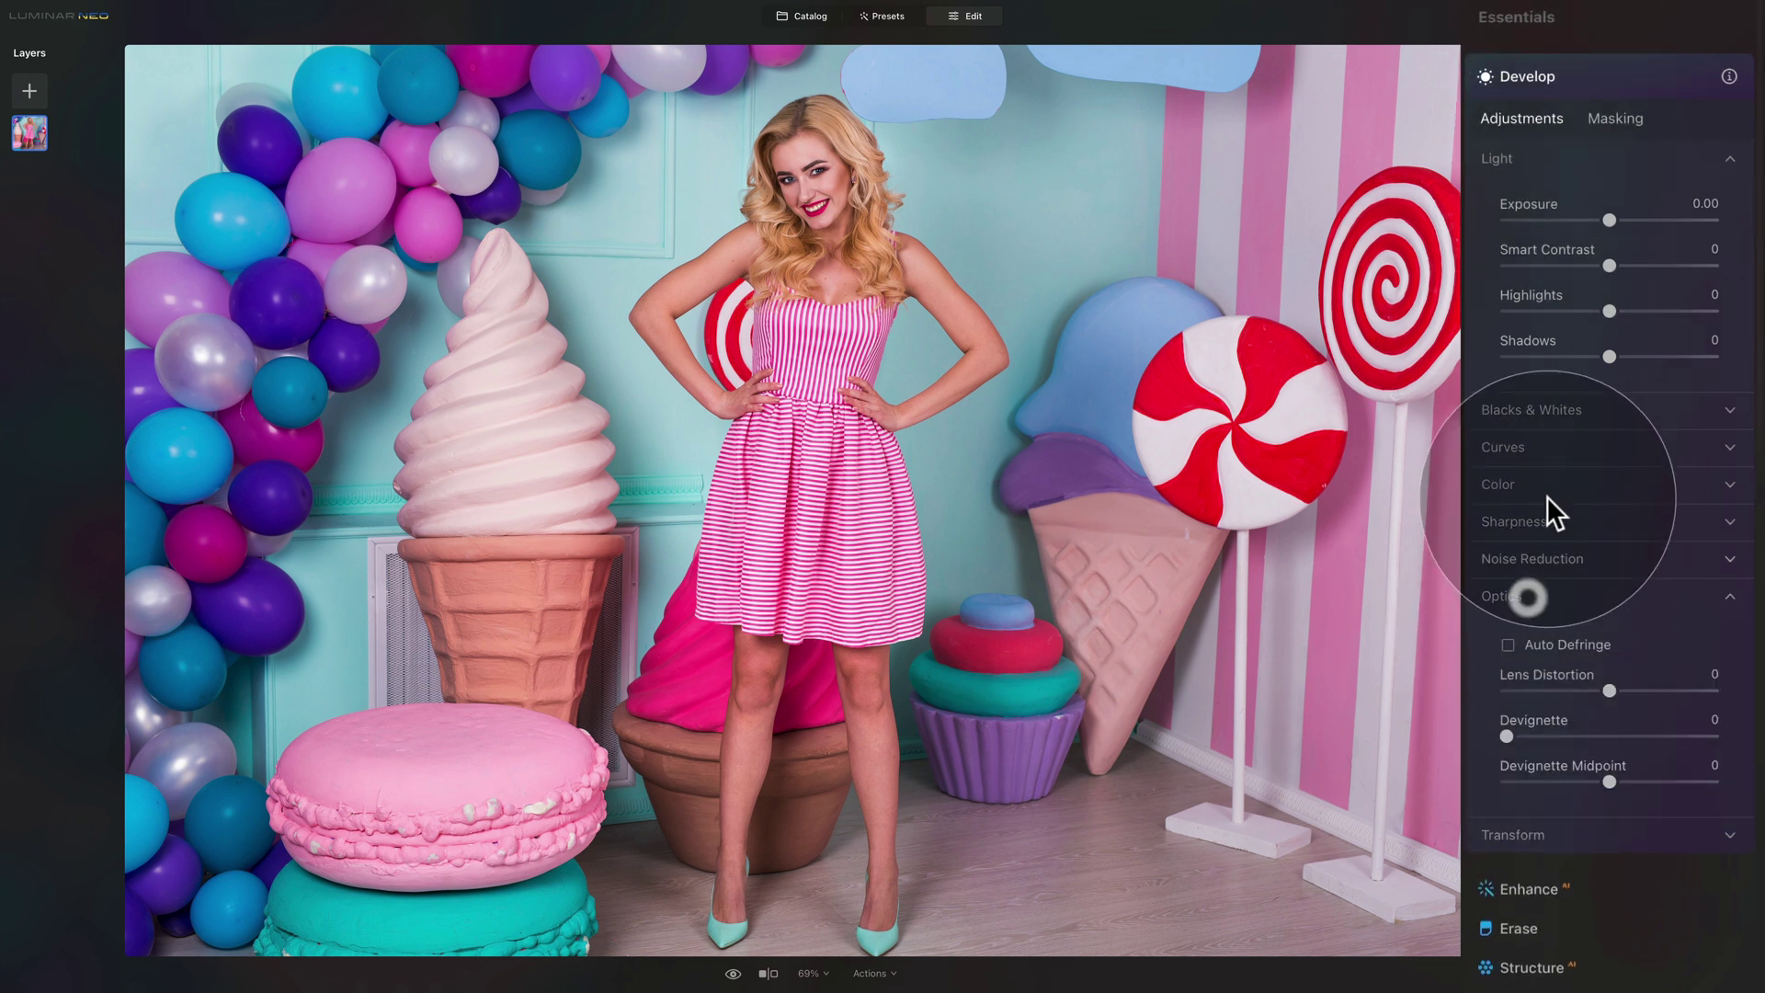
pyautogui.click(1508, 645)
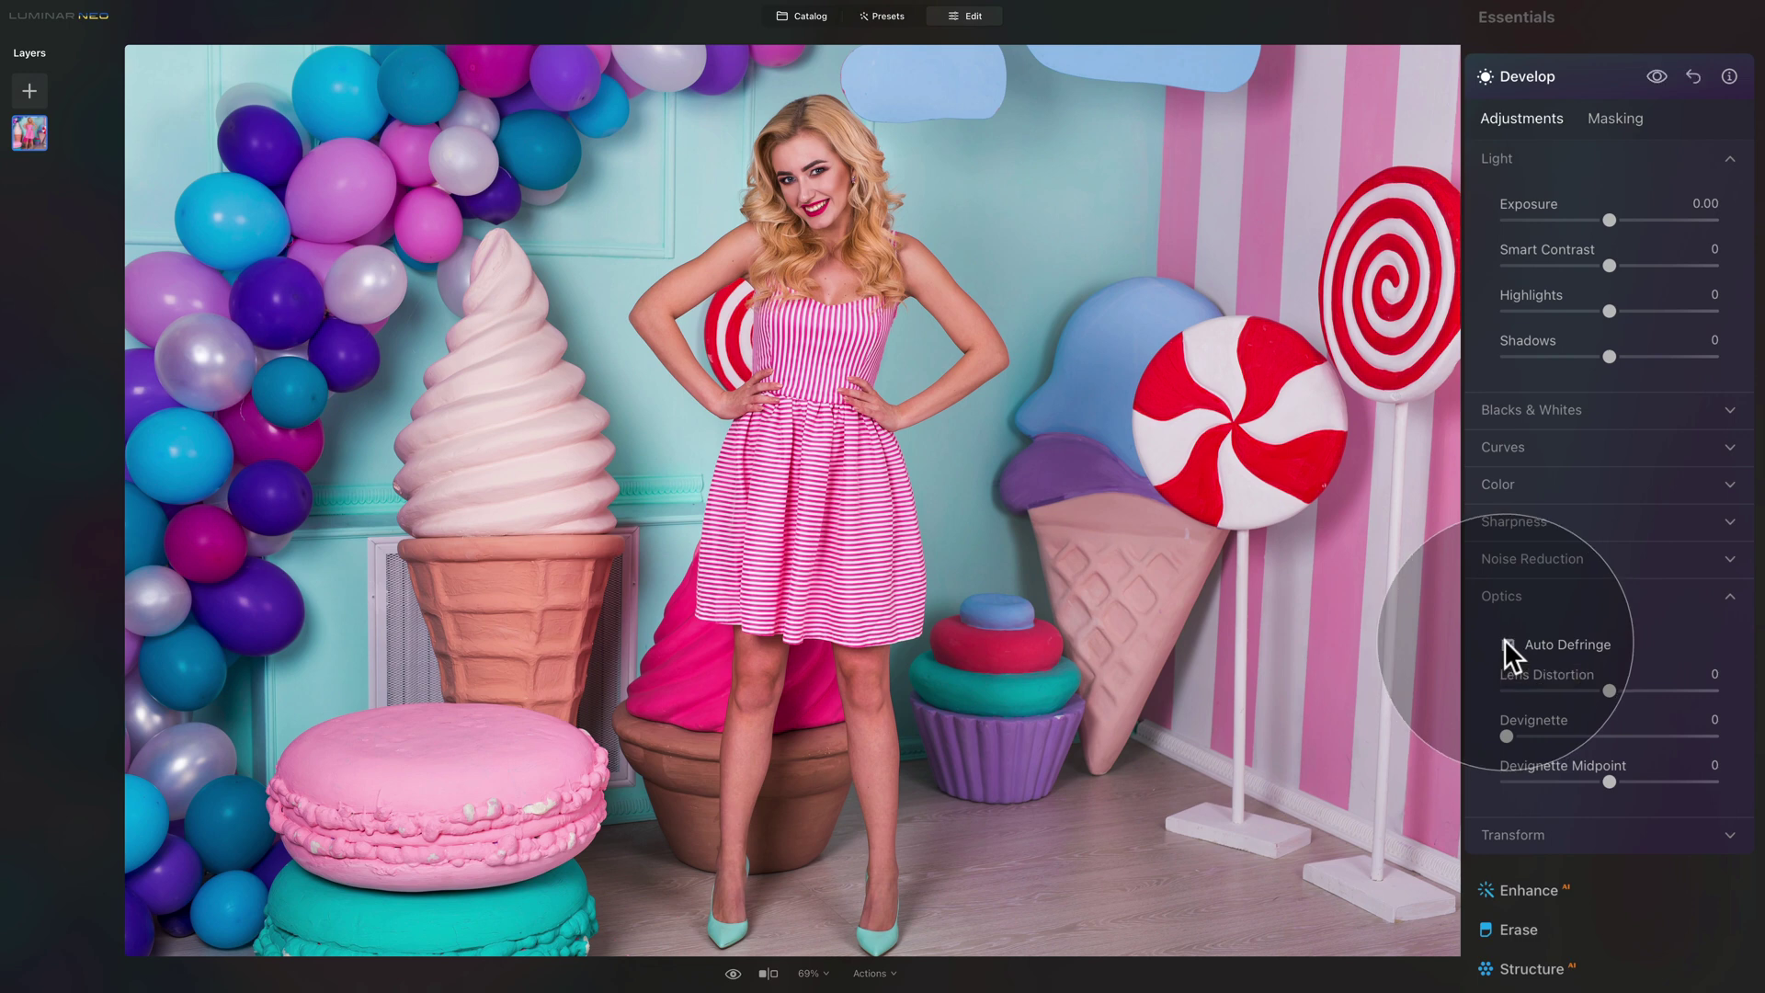
pyautogui.click(1516, 595)
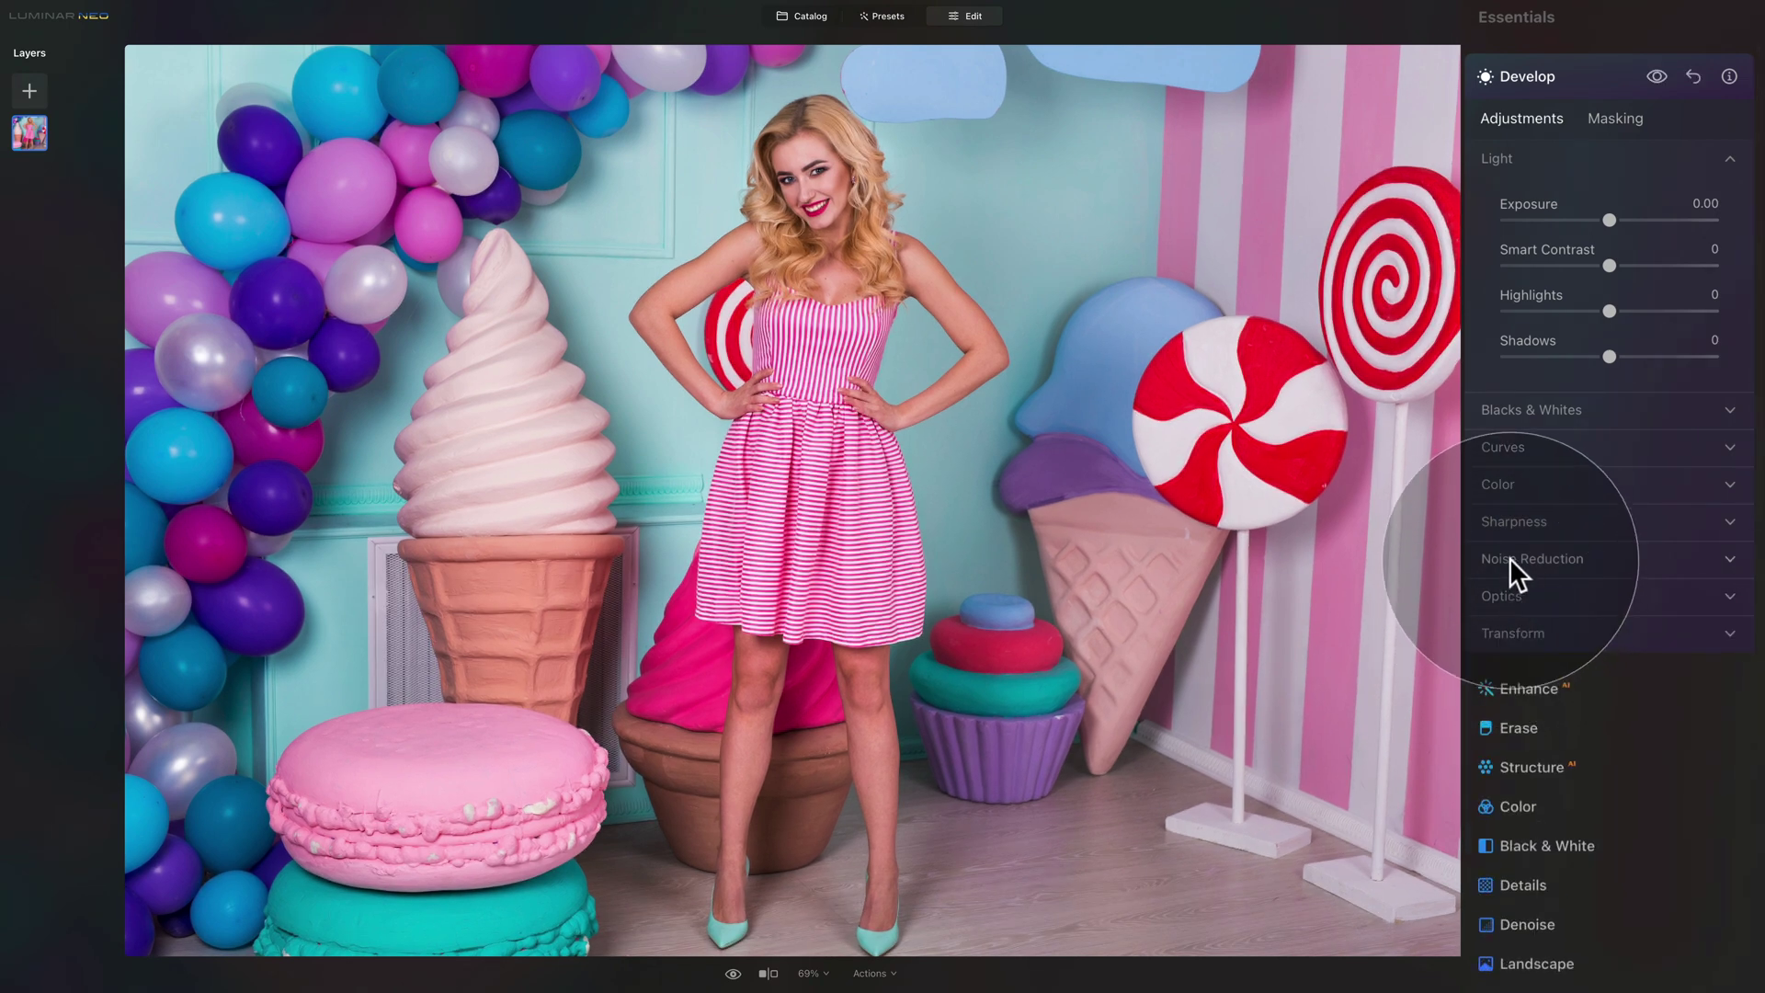
# Step: Set the luminosity noise reduction in Develop to 10
pyautogui.click(1510, 557)
pyautogui.click(1506, 522)
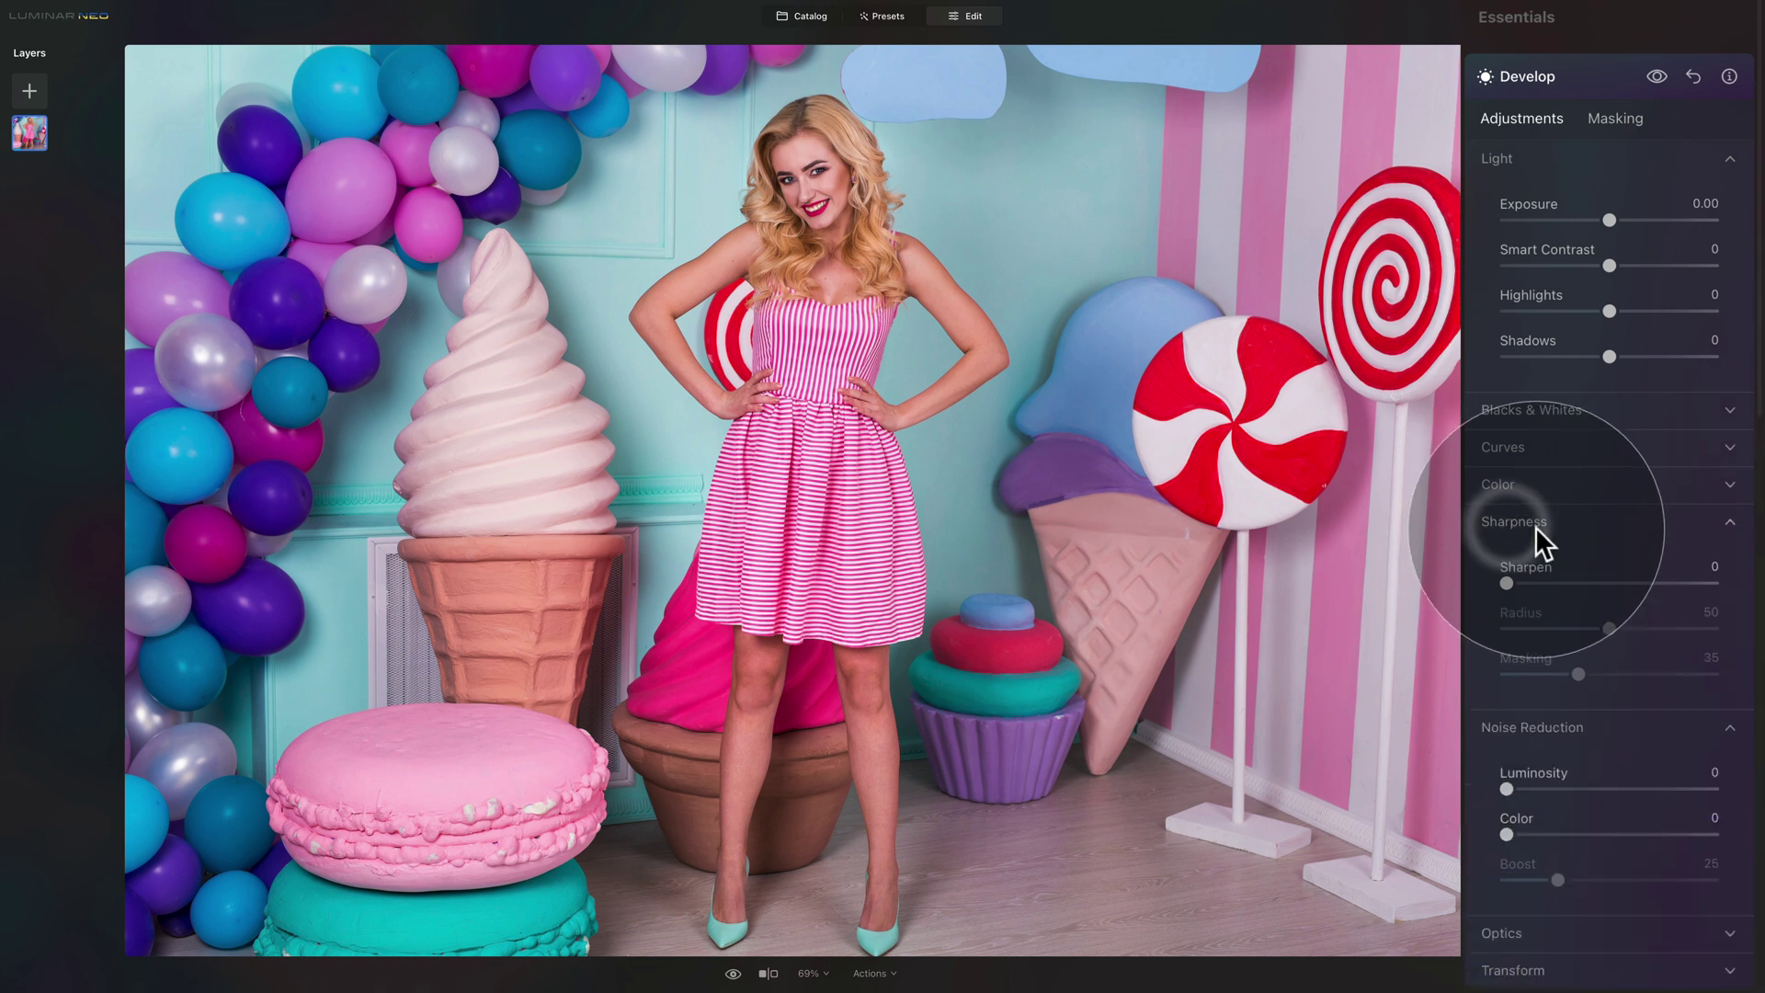
pyautogui.scroll(-2, 1571, 412)
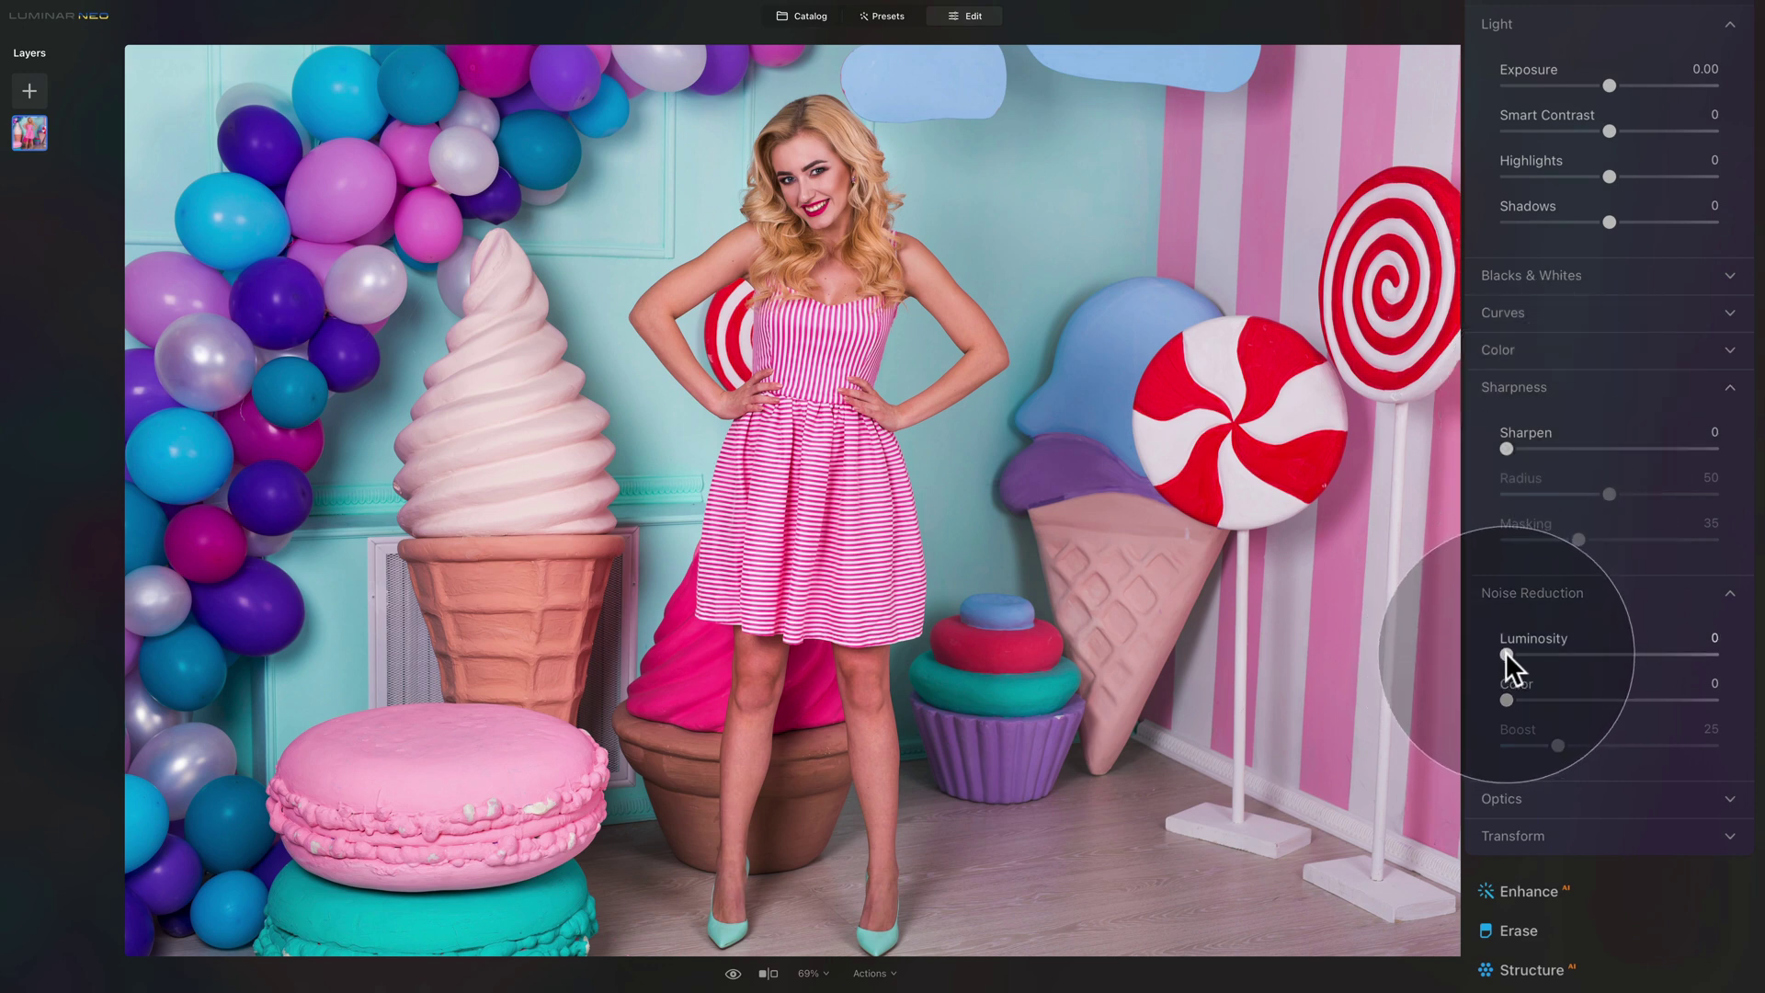
pyautogui.moveTo(1504, 647); pyautogui.dragTo(1528, 655)
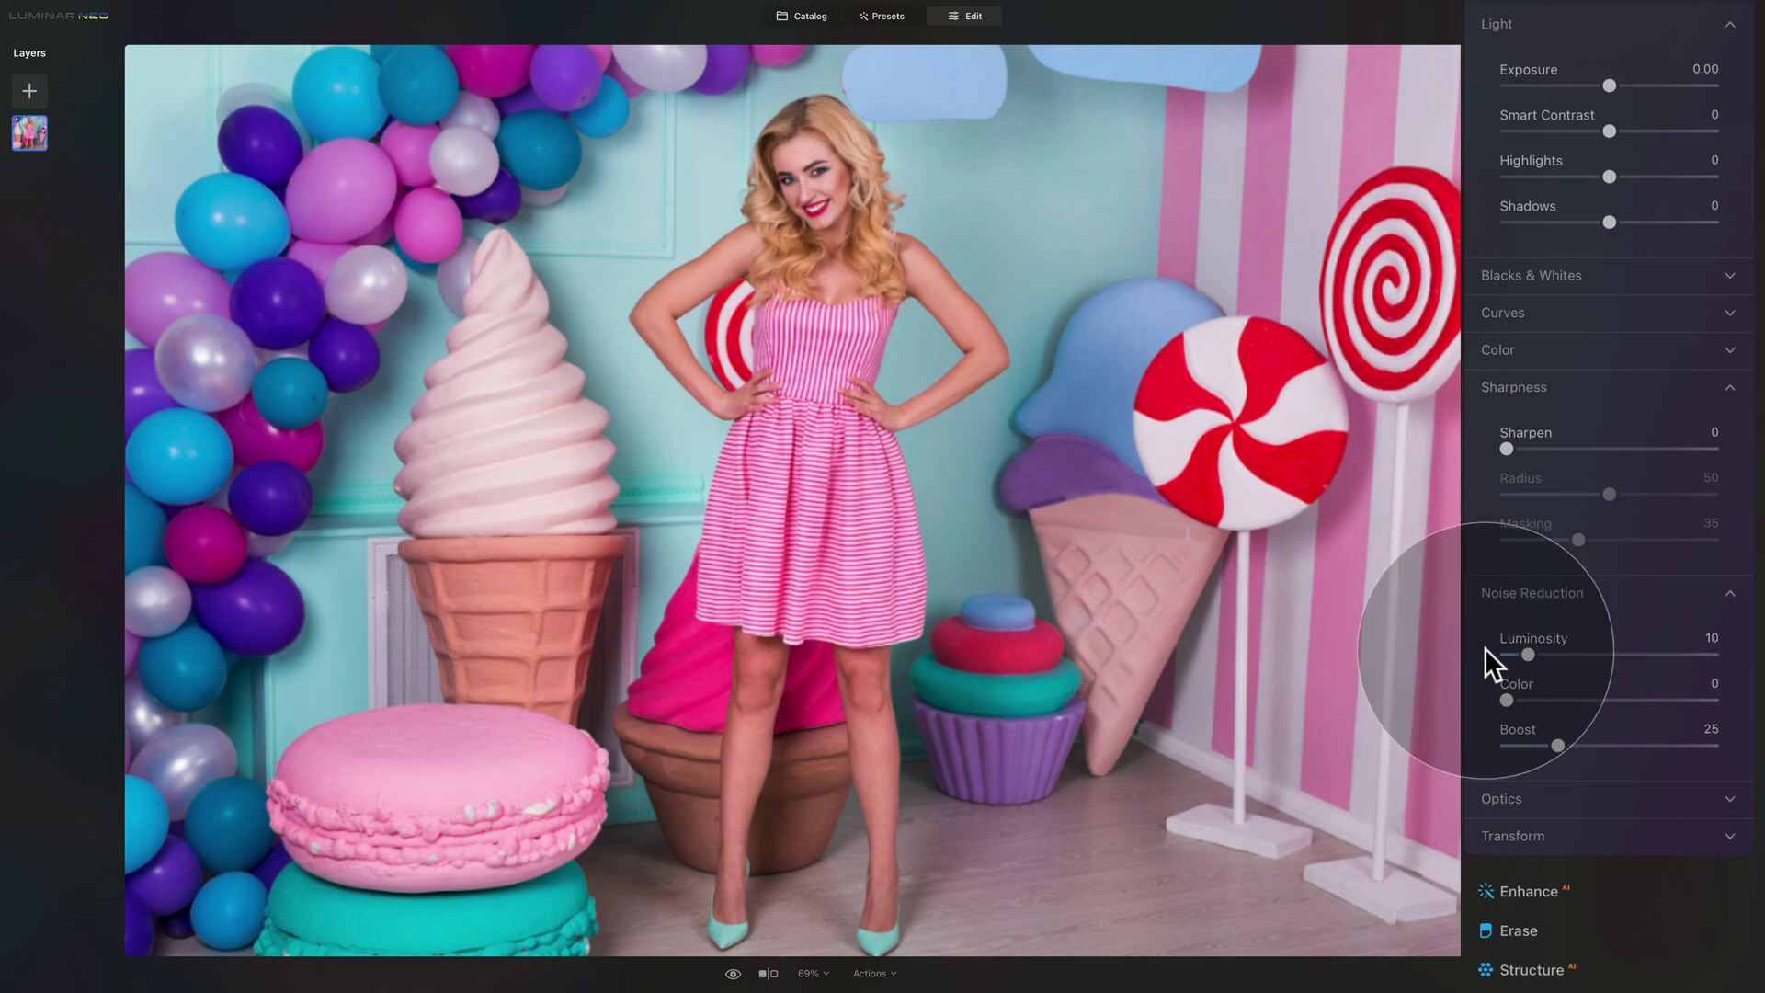
pyautogui.click(1541, 603)
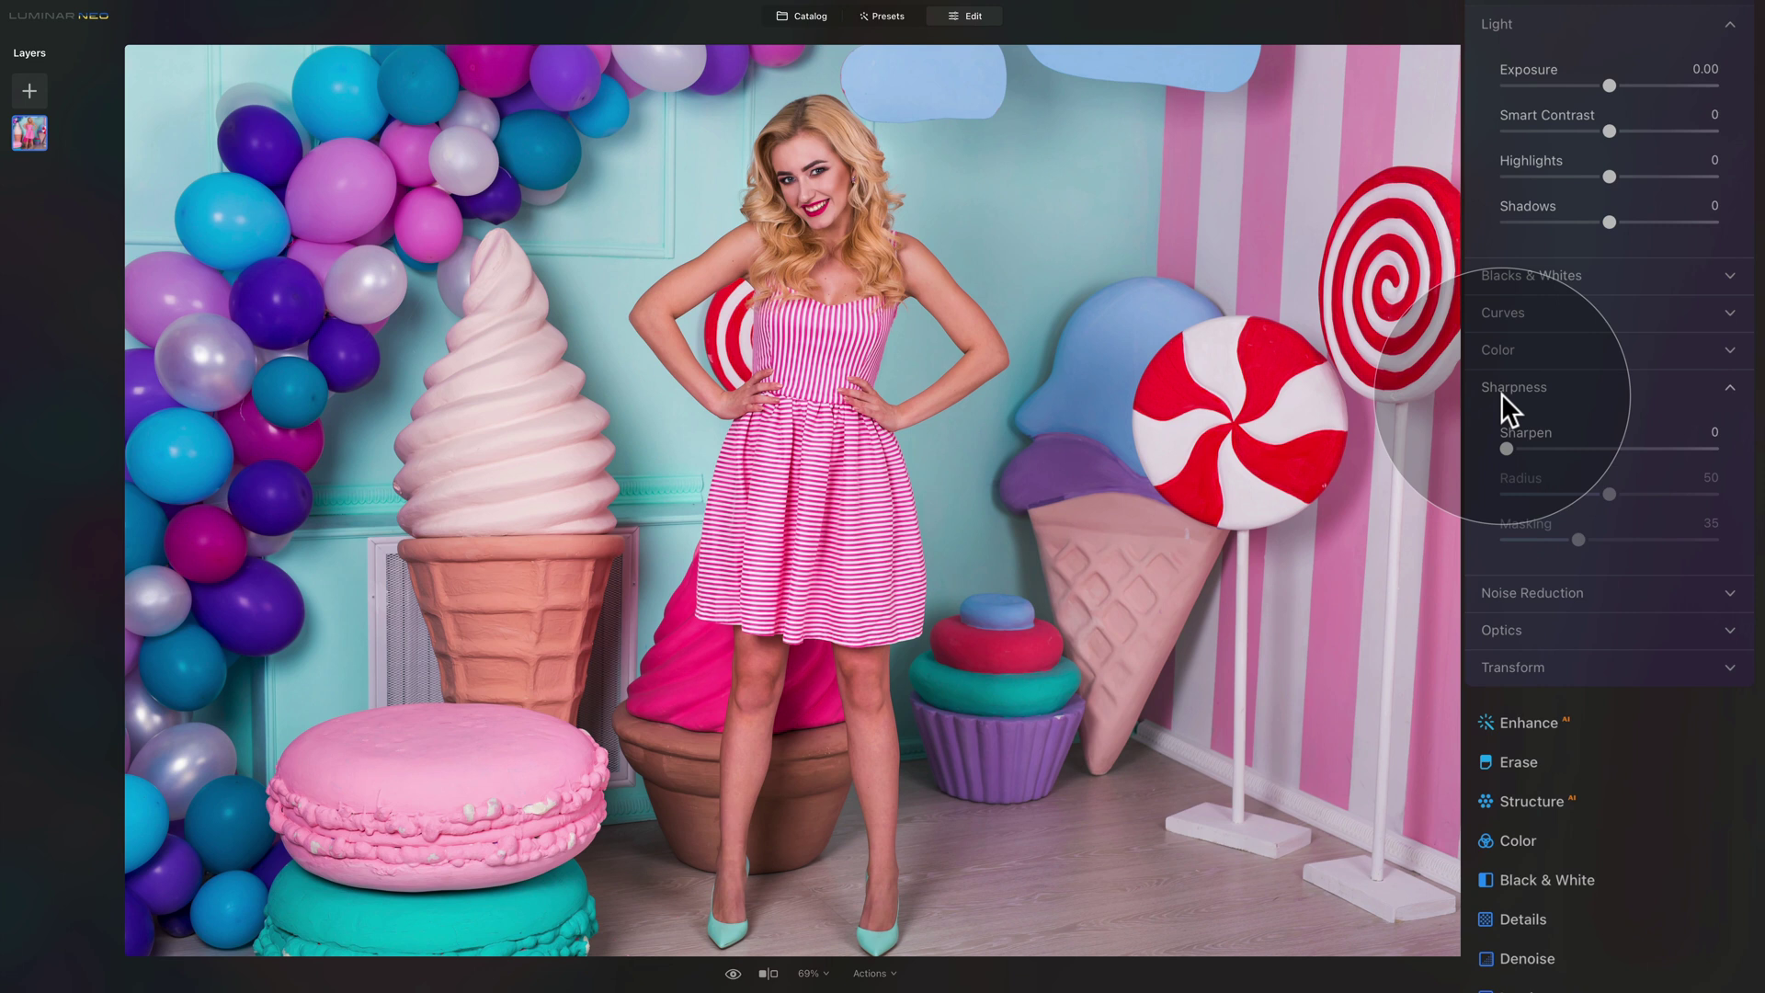
# Step: Sharpen the photo in Develop with Sharpen at 40 and Masking at 70
pyautogui.click(1566, 447)
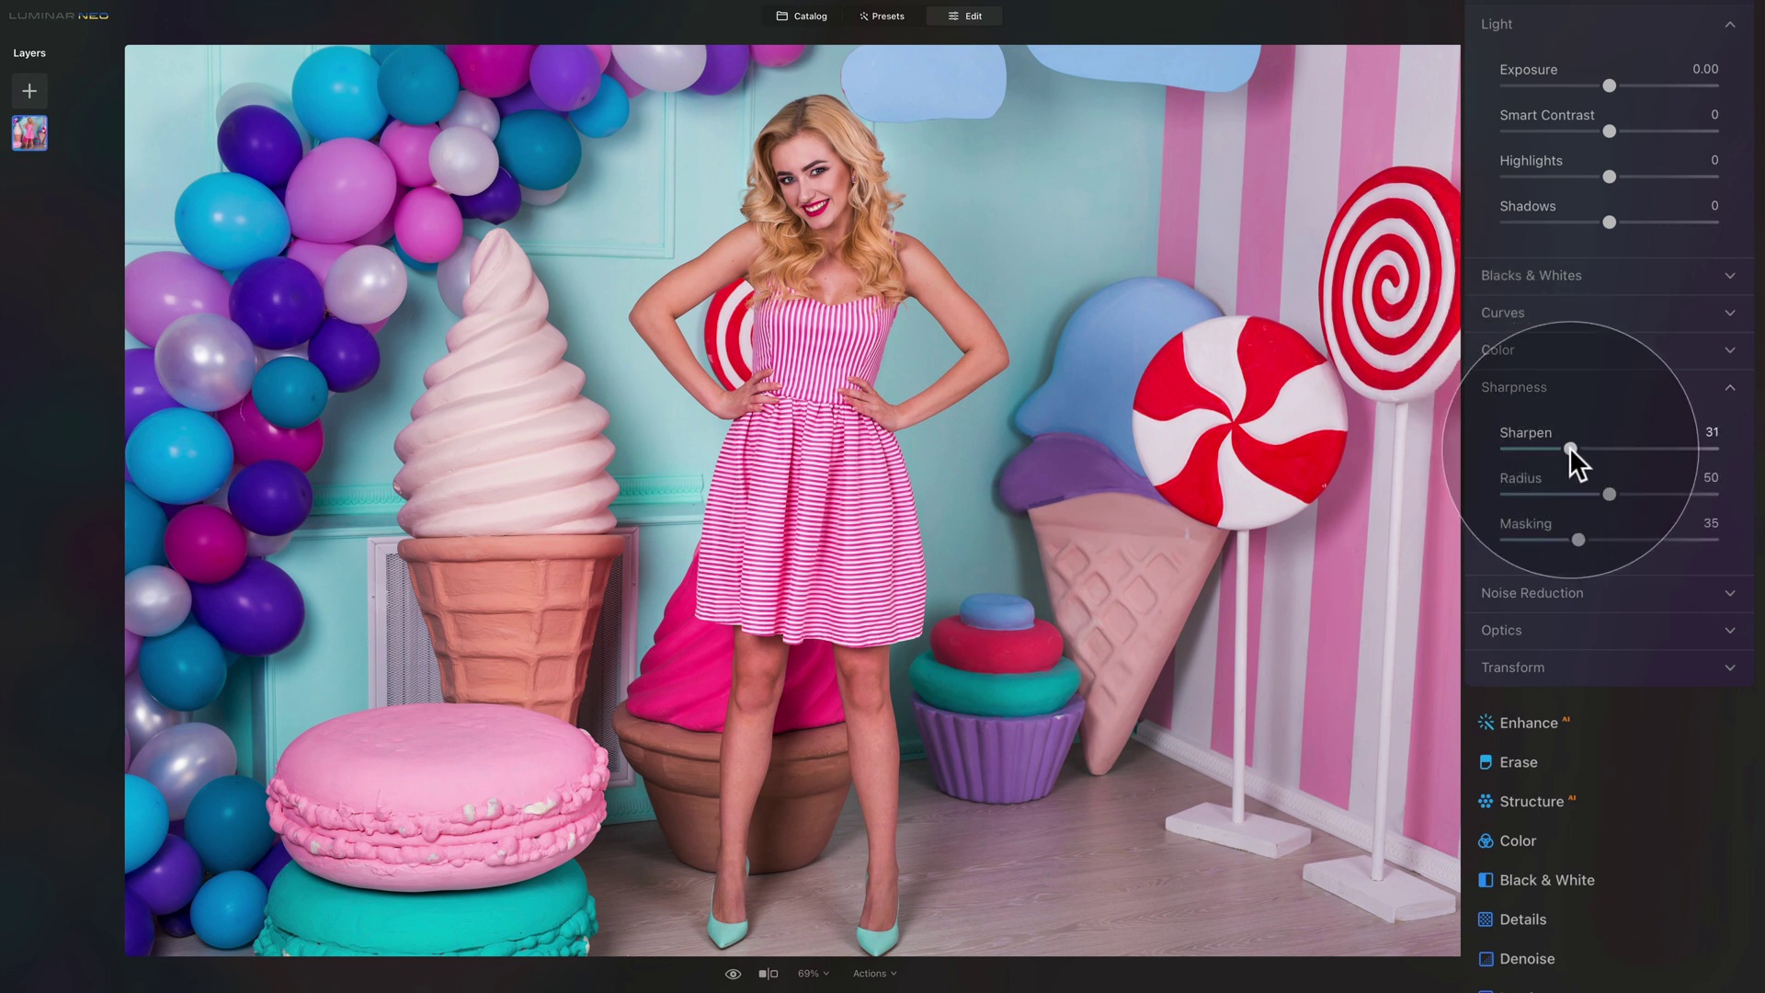
pyautogui.moveTo(1571, 449); pyautogui.dragTo(1585, 448)
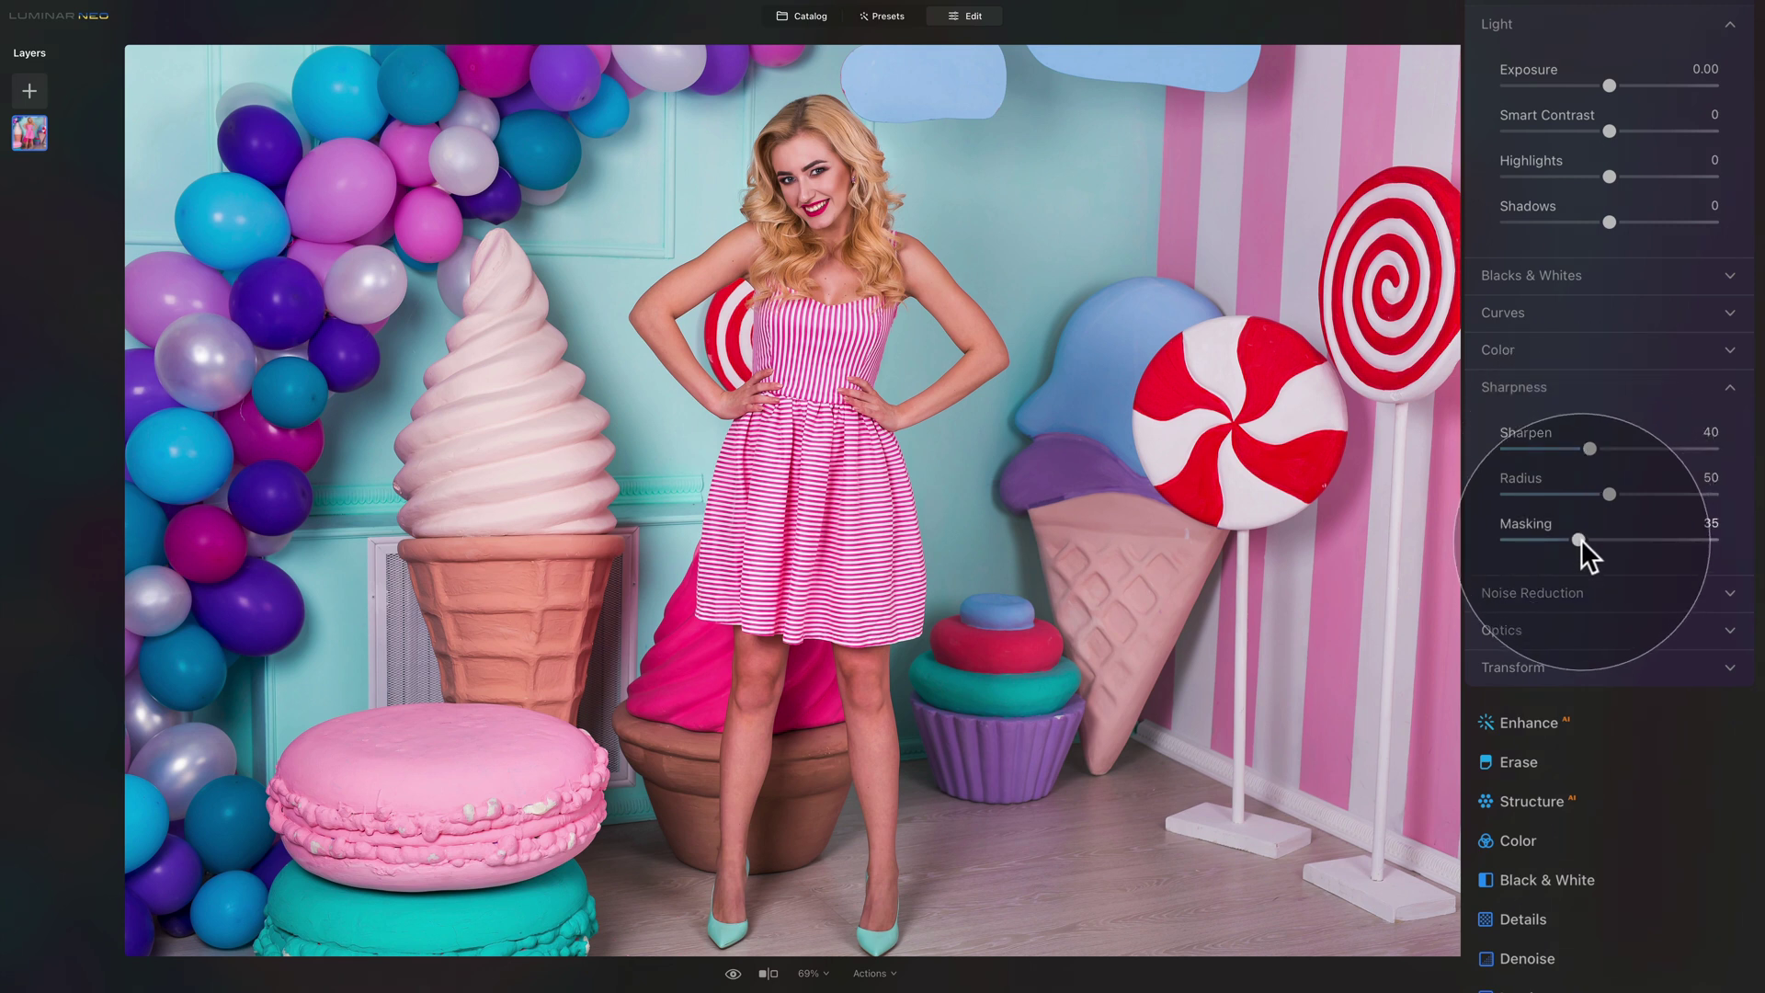
pyautogui.moveTo(1579, 539); pyautogui.dragTo(1652, 540)
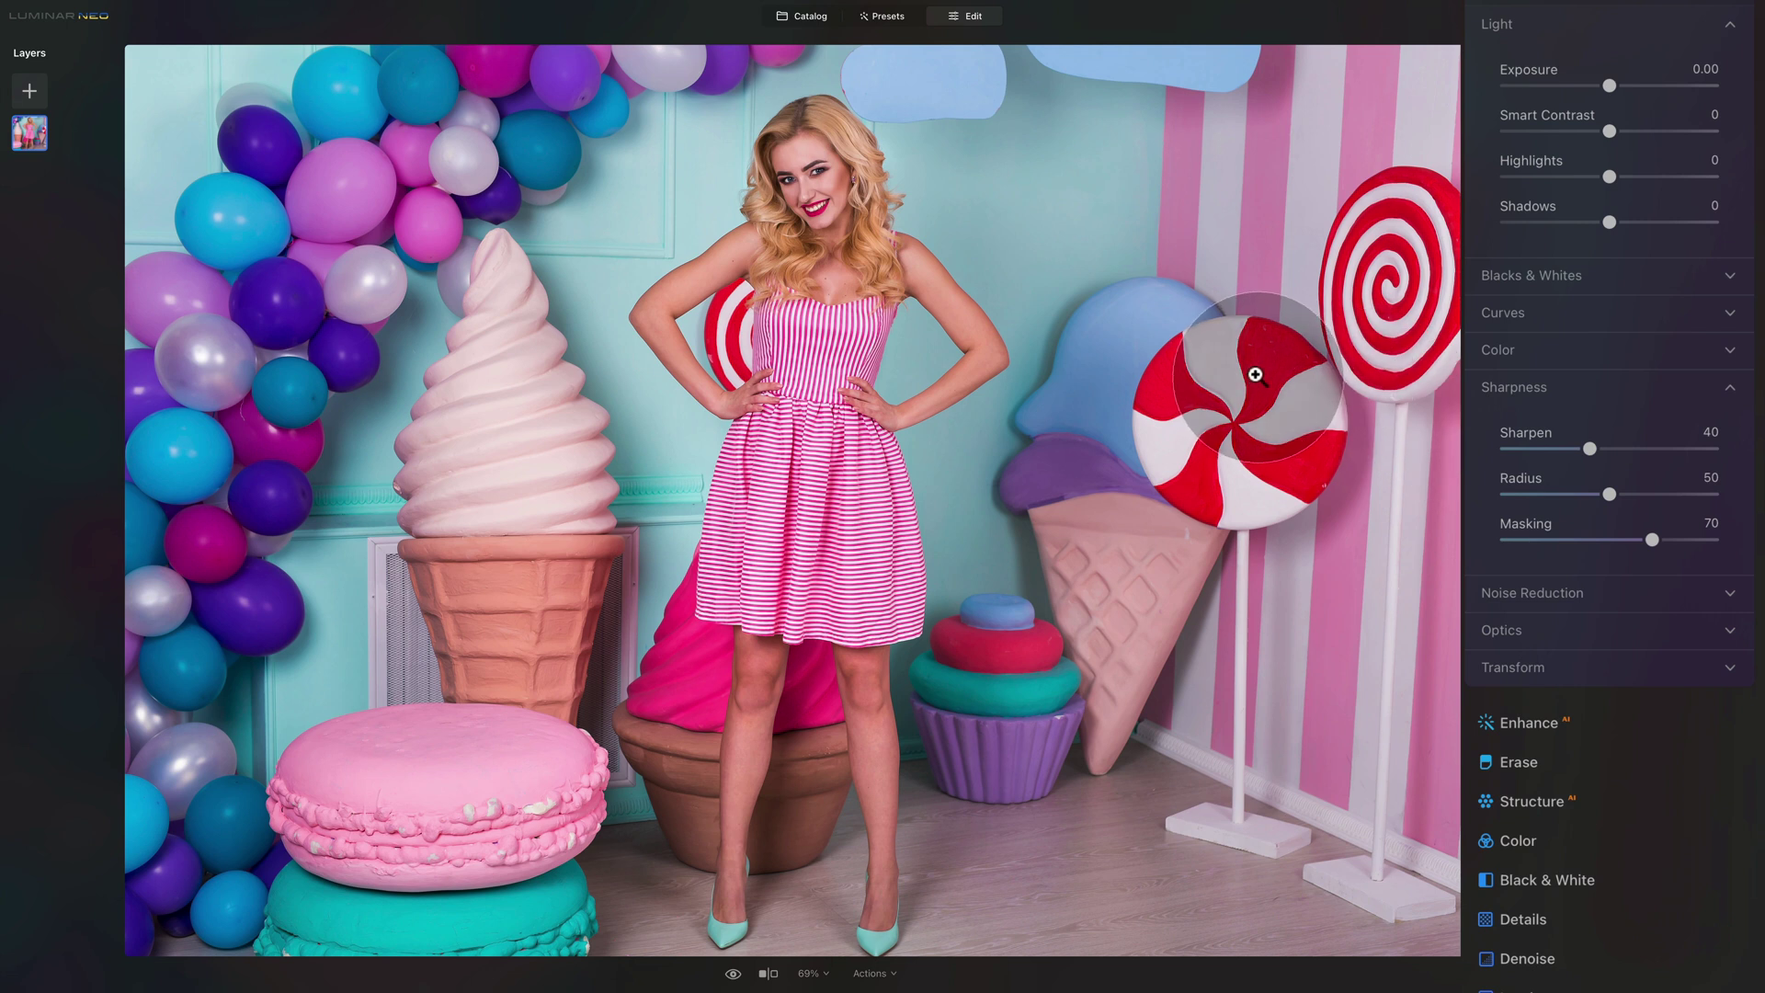
pyautogui.click(1568, 383)
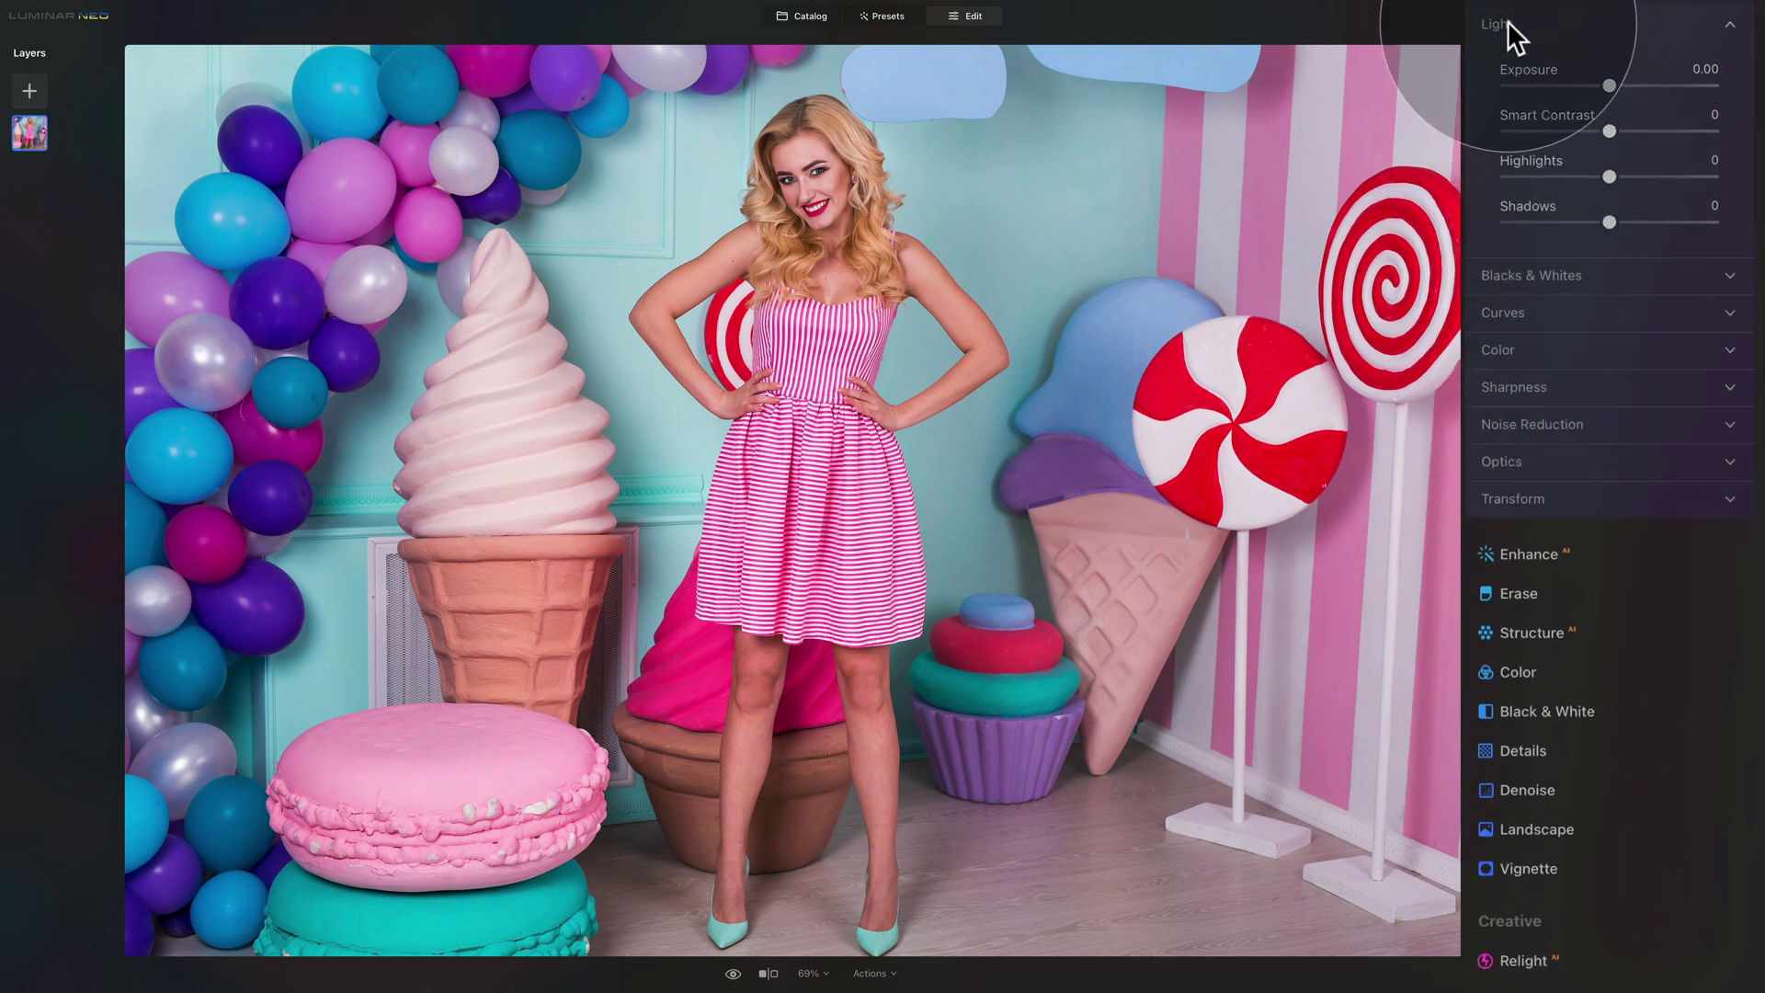
# Step: Set the photo's Exposure to 0.10, Smart Contrast to 70 and Shadows to 50
pyautogui.click(1567, 274)
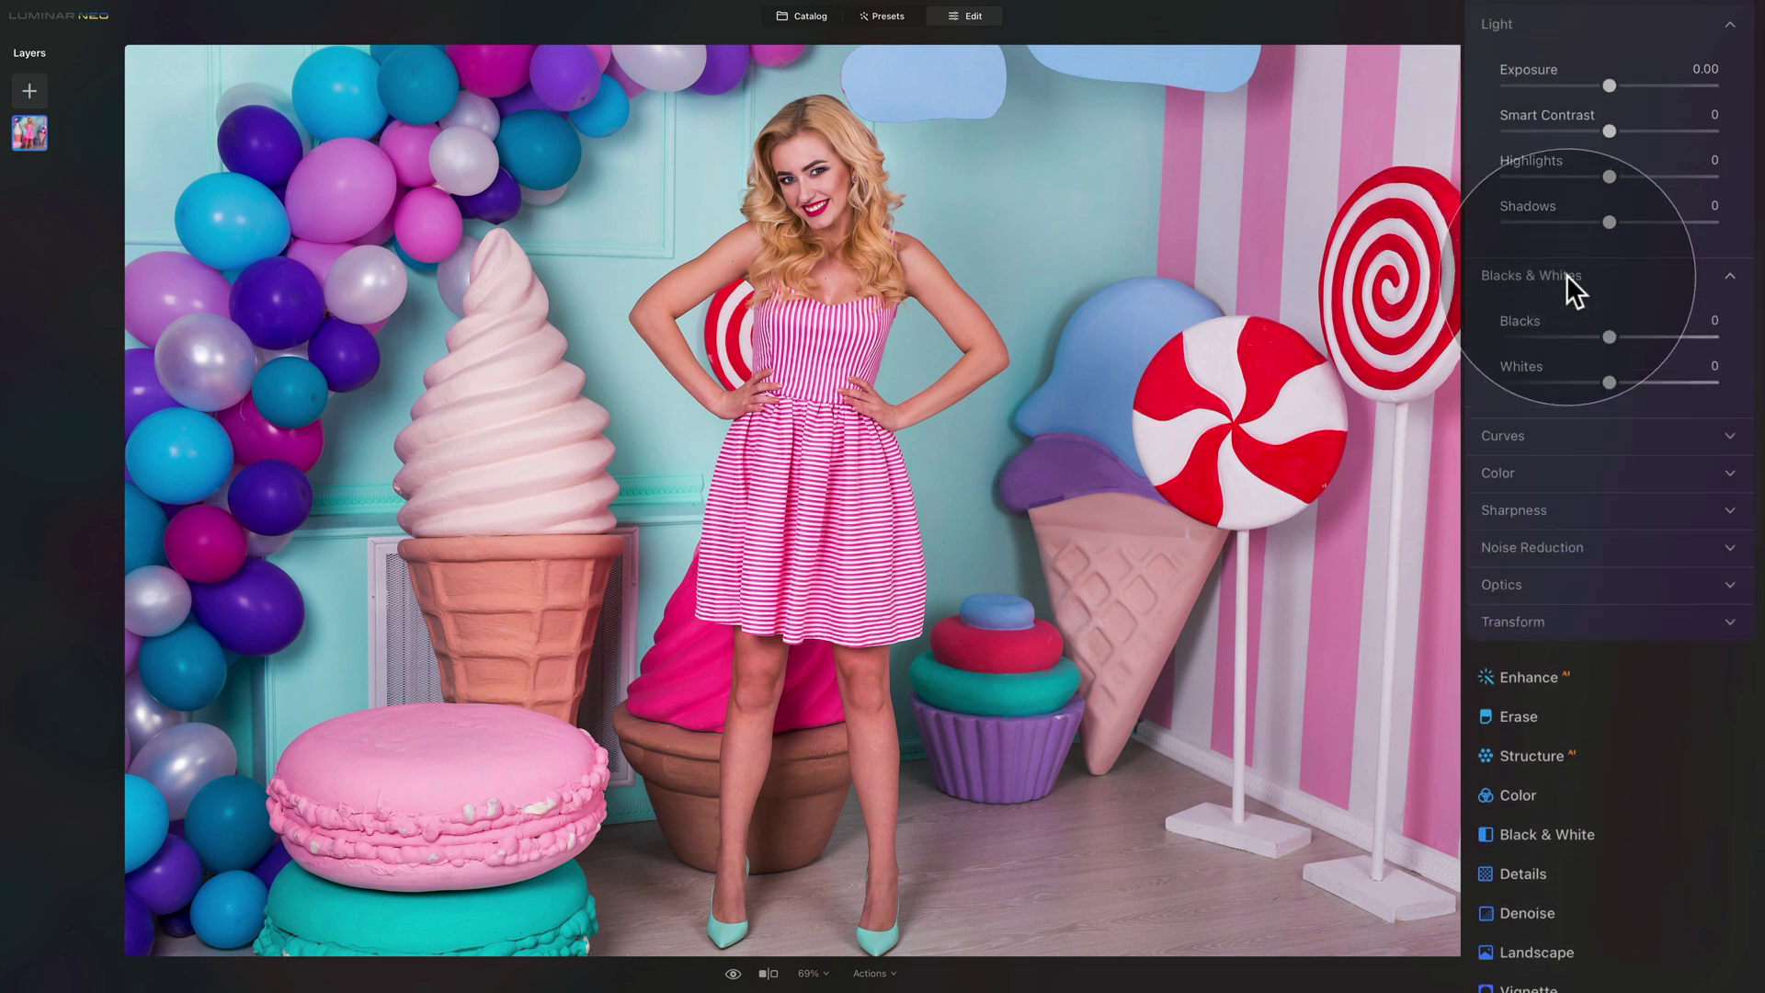
pyautogui.scroll(2, 1566, 274)
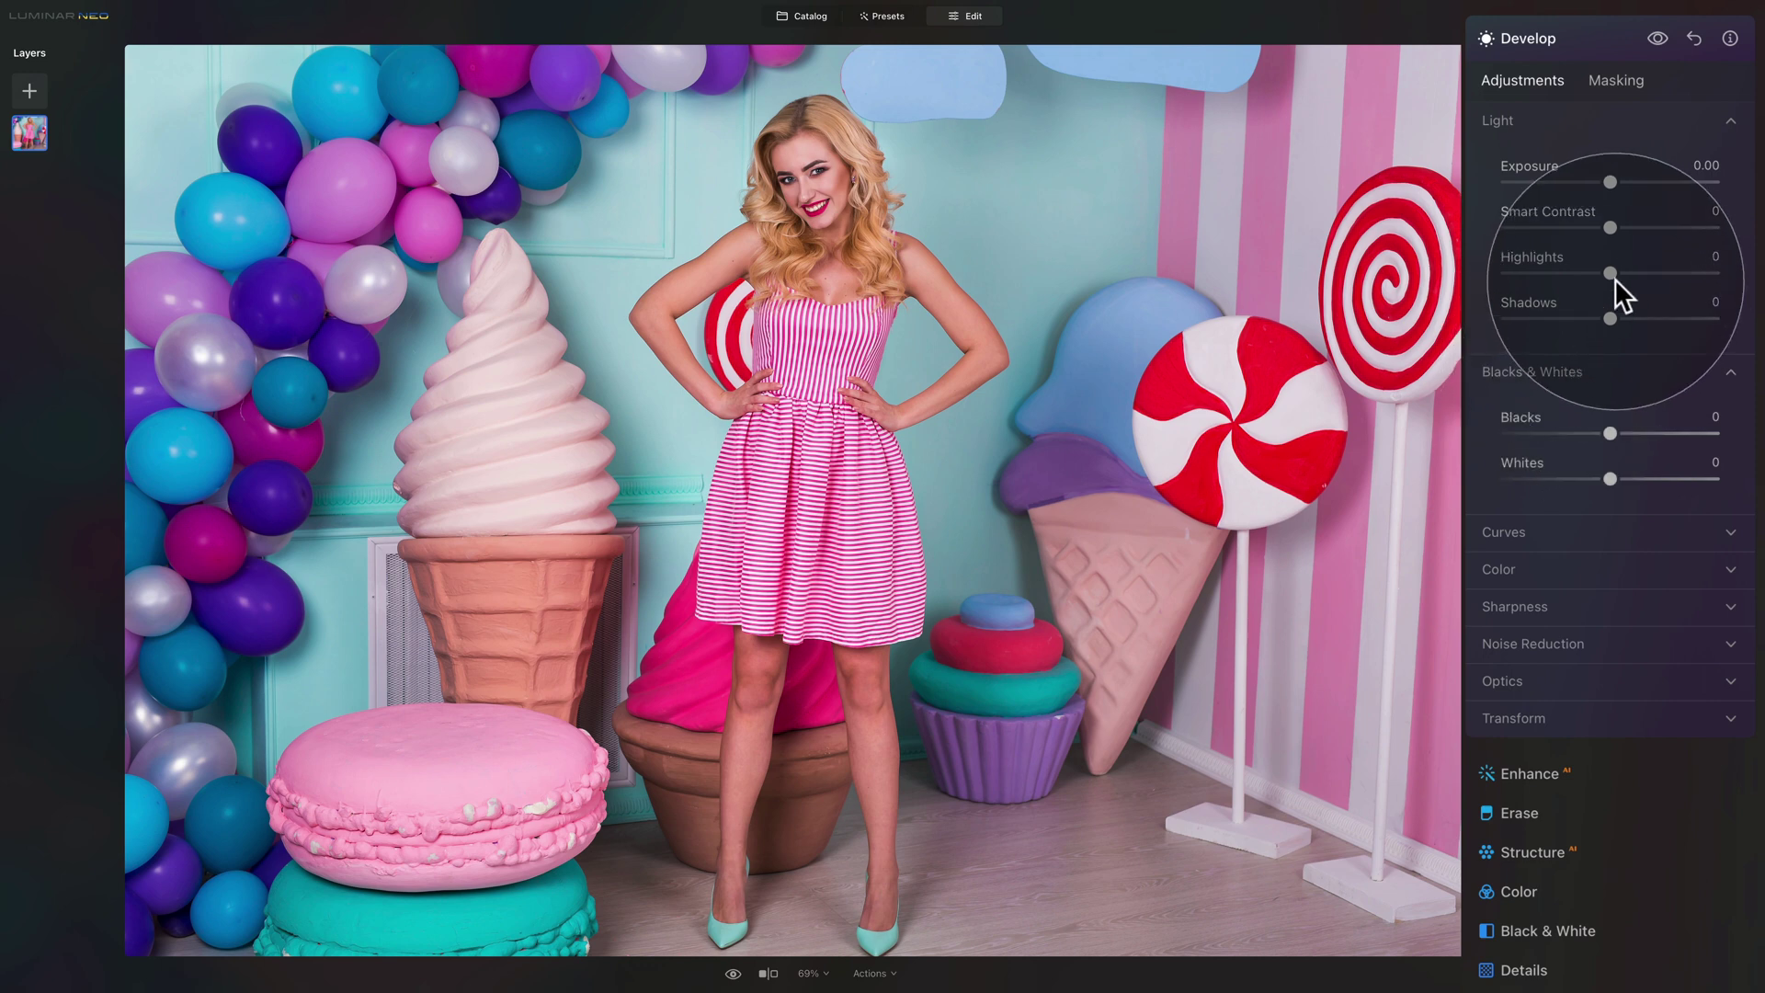
pyautogui.moveTo(1602, 178); pyautogui.dragTo(1612, 179)
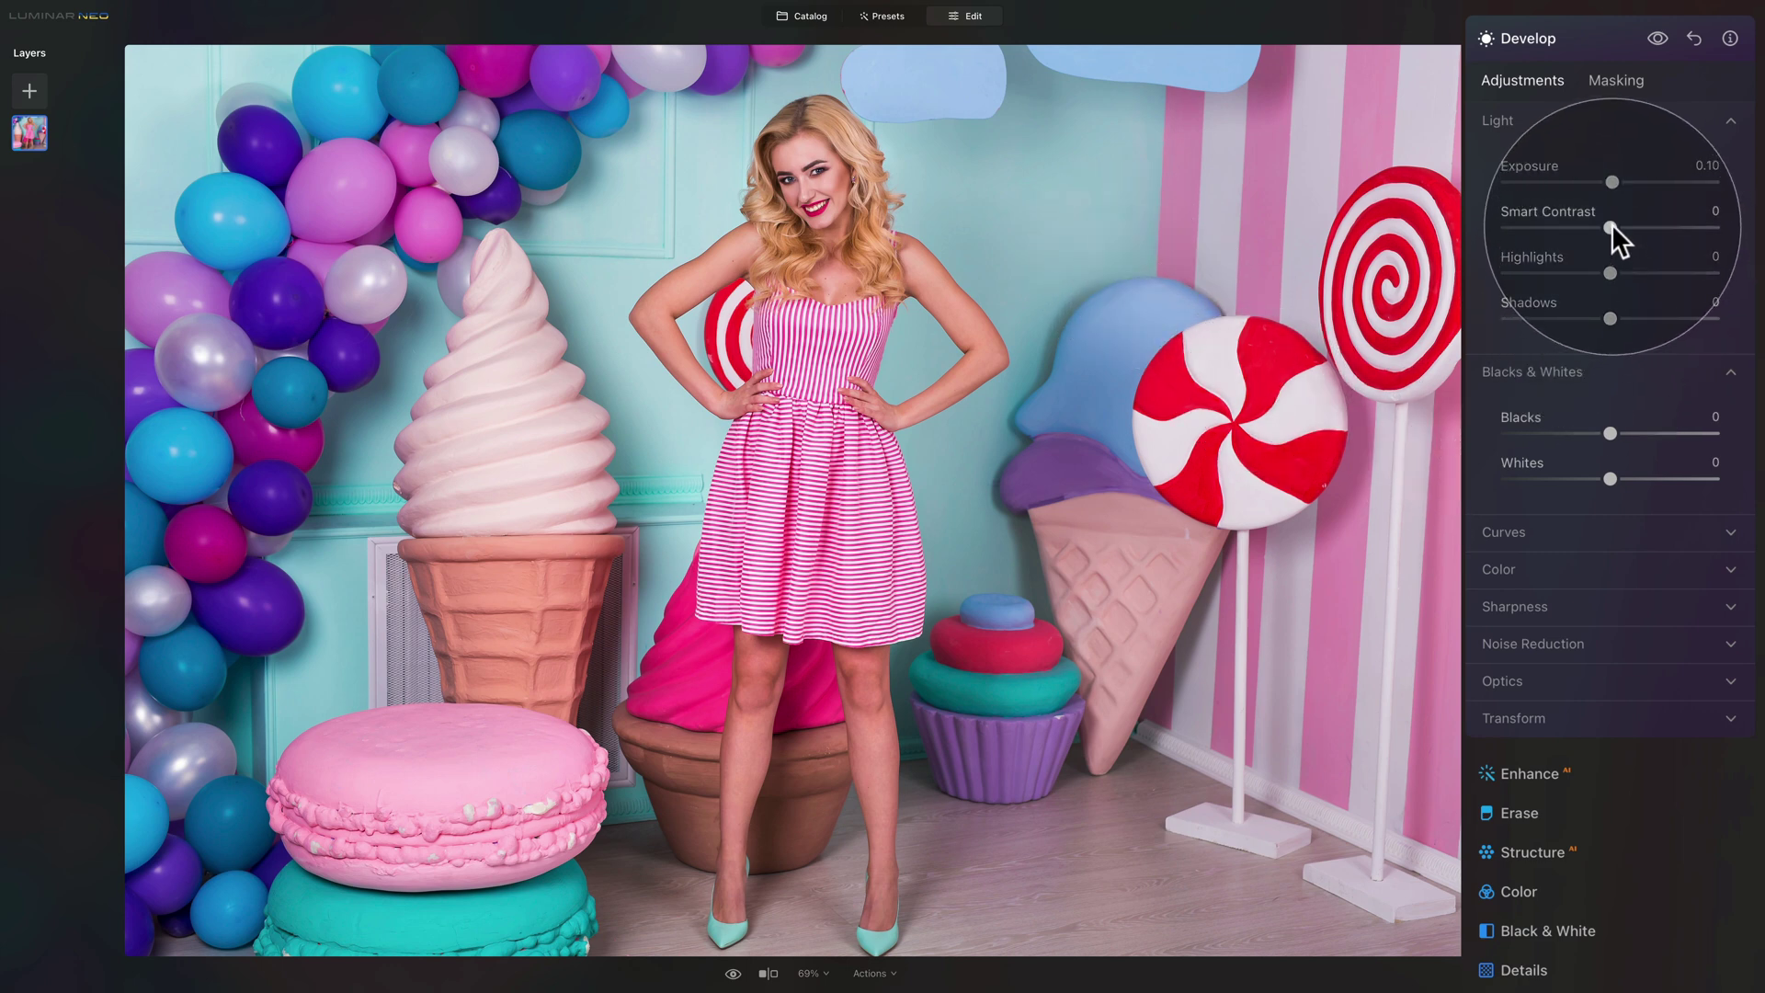
pyautogui.moveTo(1611, 227); pyautogui.dragTo(1683, 226)
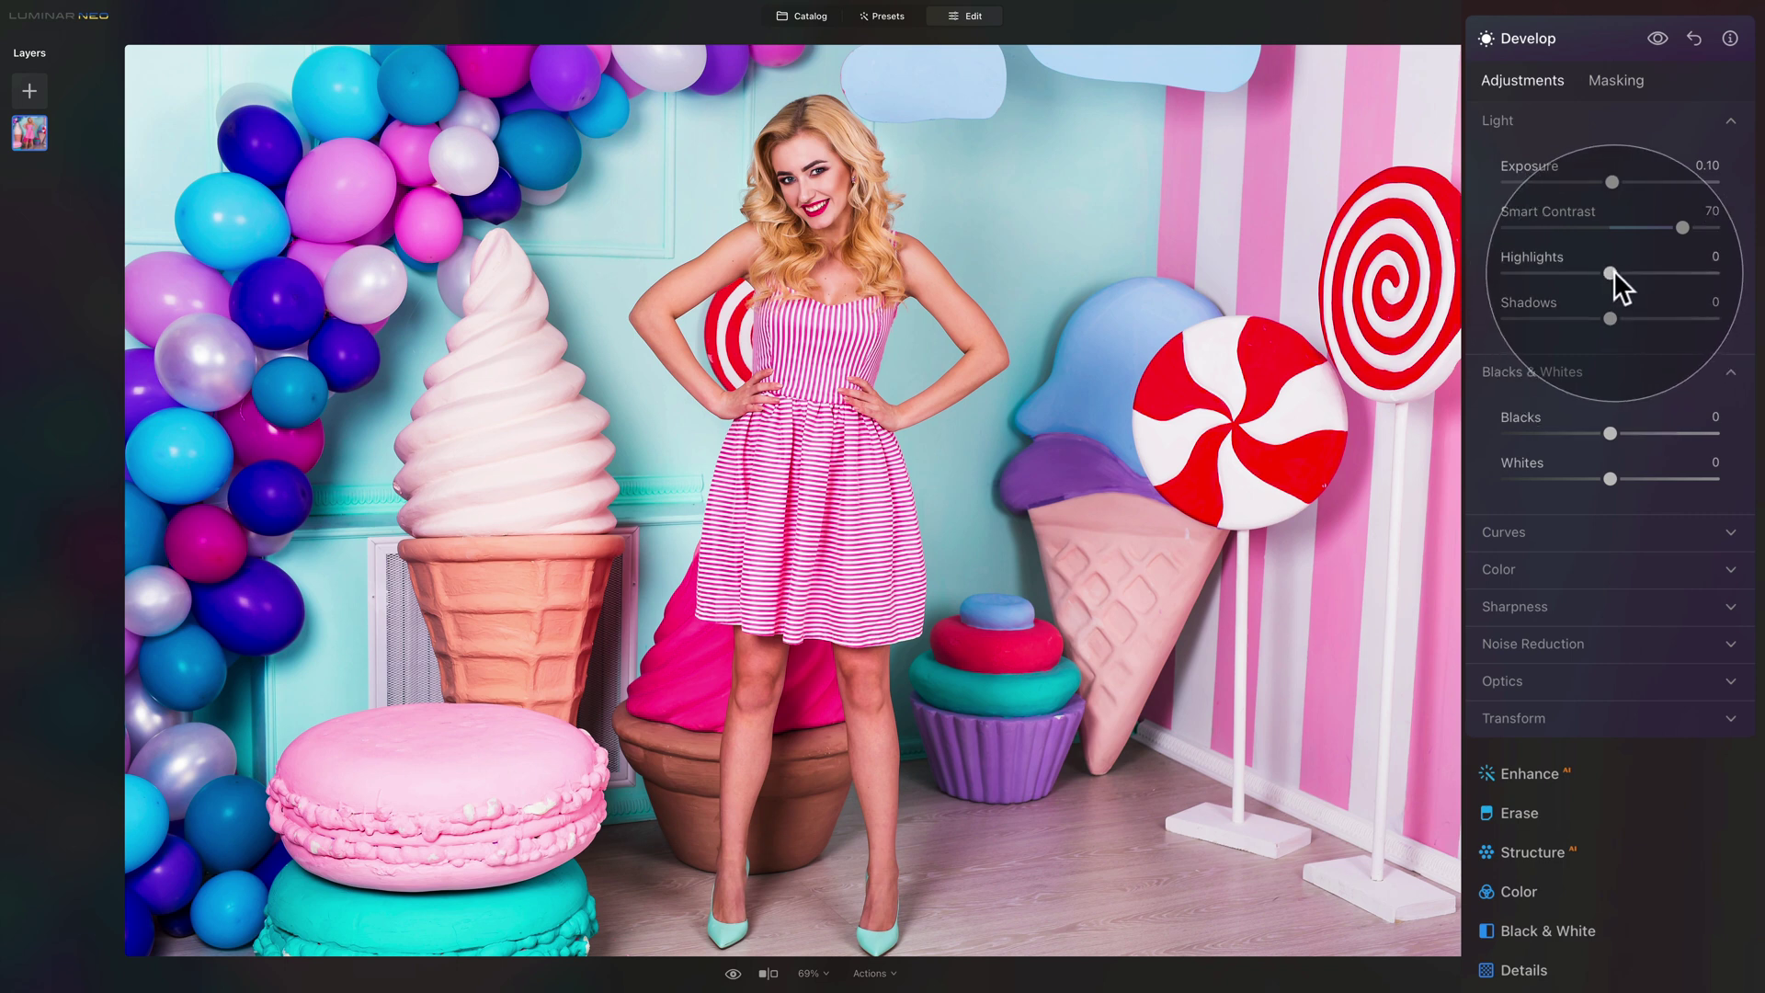
pyautogui.moveTo(1611, 318); pyautogui.dragTo(1646, 318)
pyautogui.moveTo(1654, 318); pyautogui.dragTo(1662, 318)
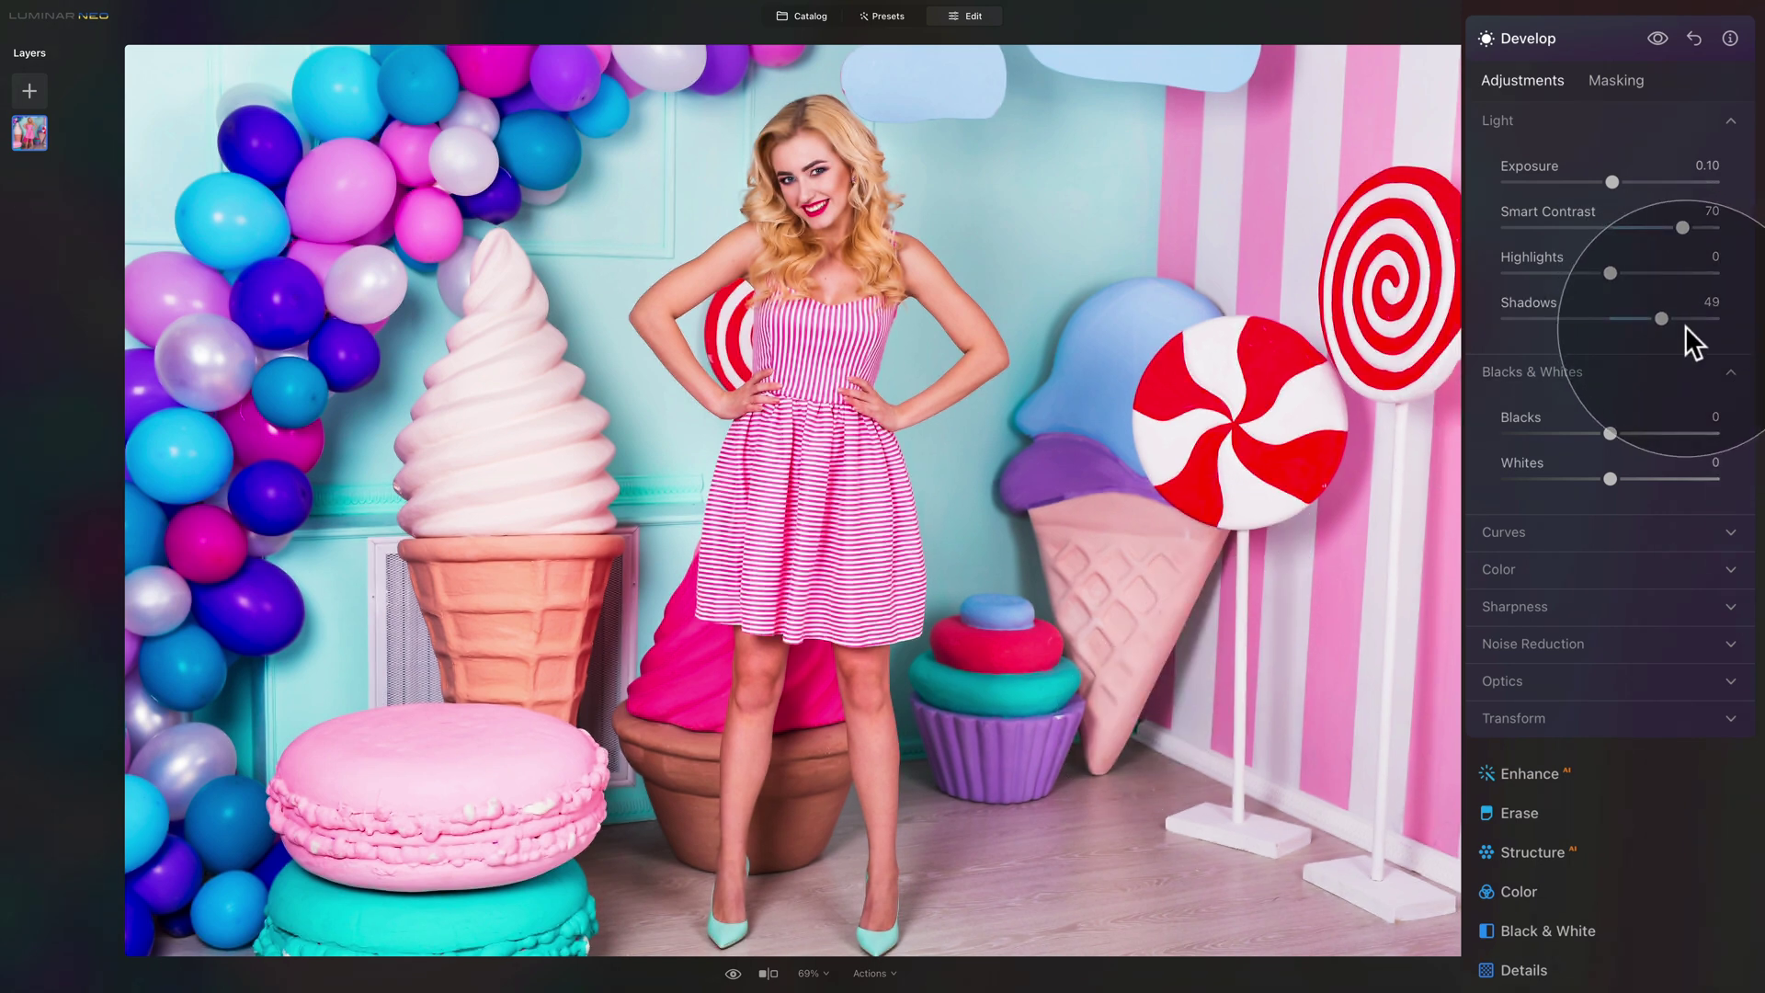
pyautogui.click(1660, 318)
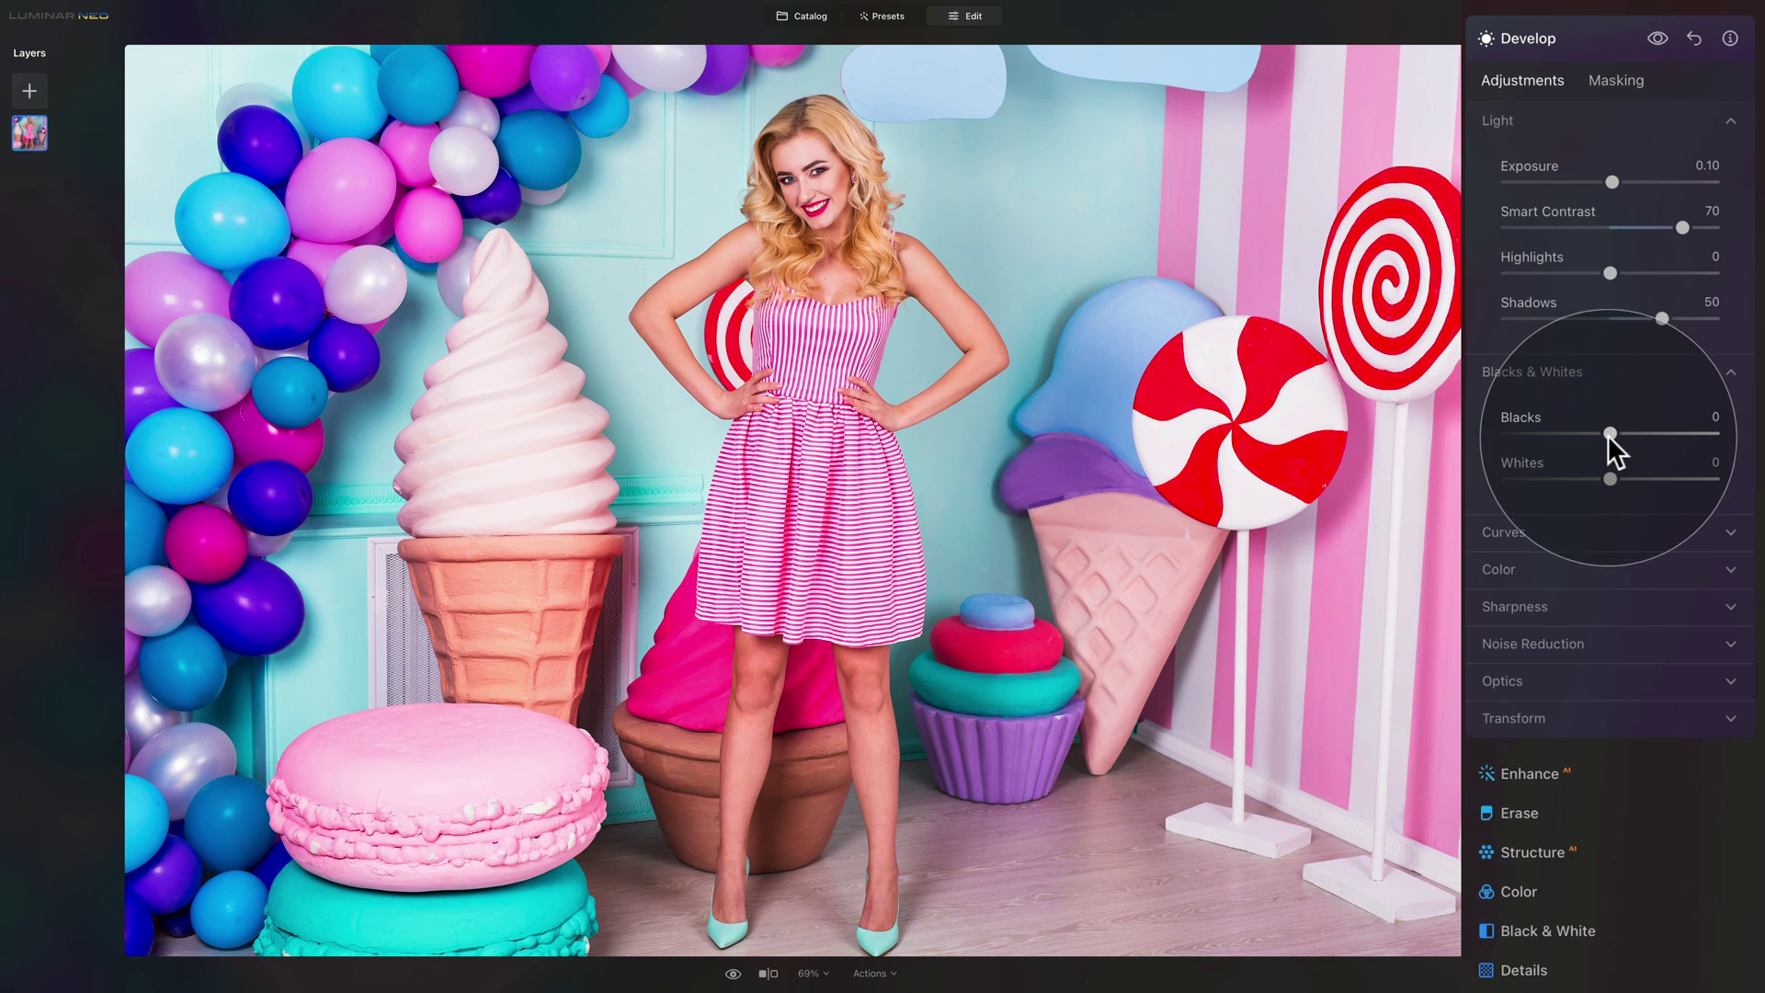
# Step: Set Blacks to 50 and Whites to 10, and compare the photo with and without the Develop adjustments
pyautogui.moveTo(1611, 432); pyautogui.dragTo(1589, 431)
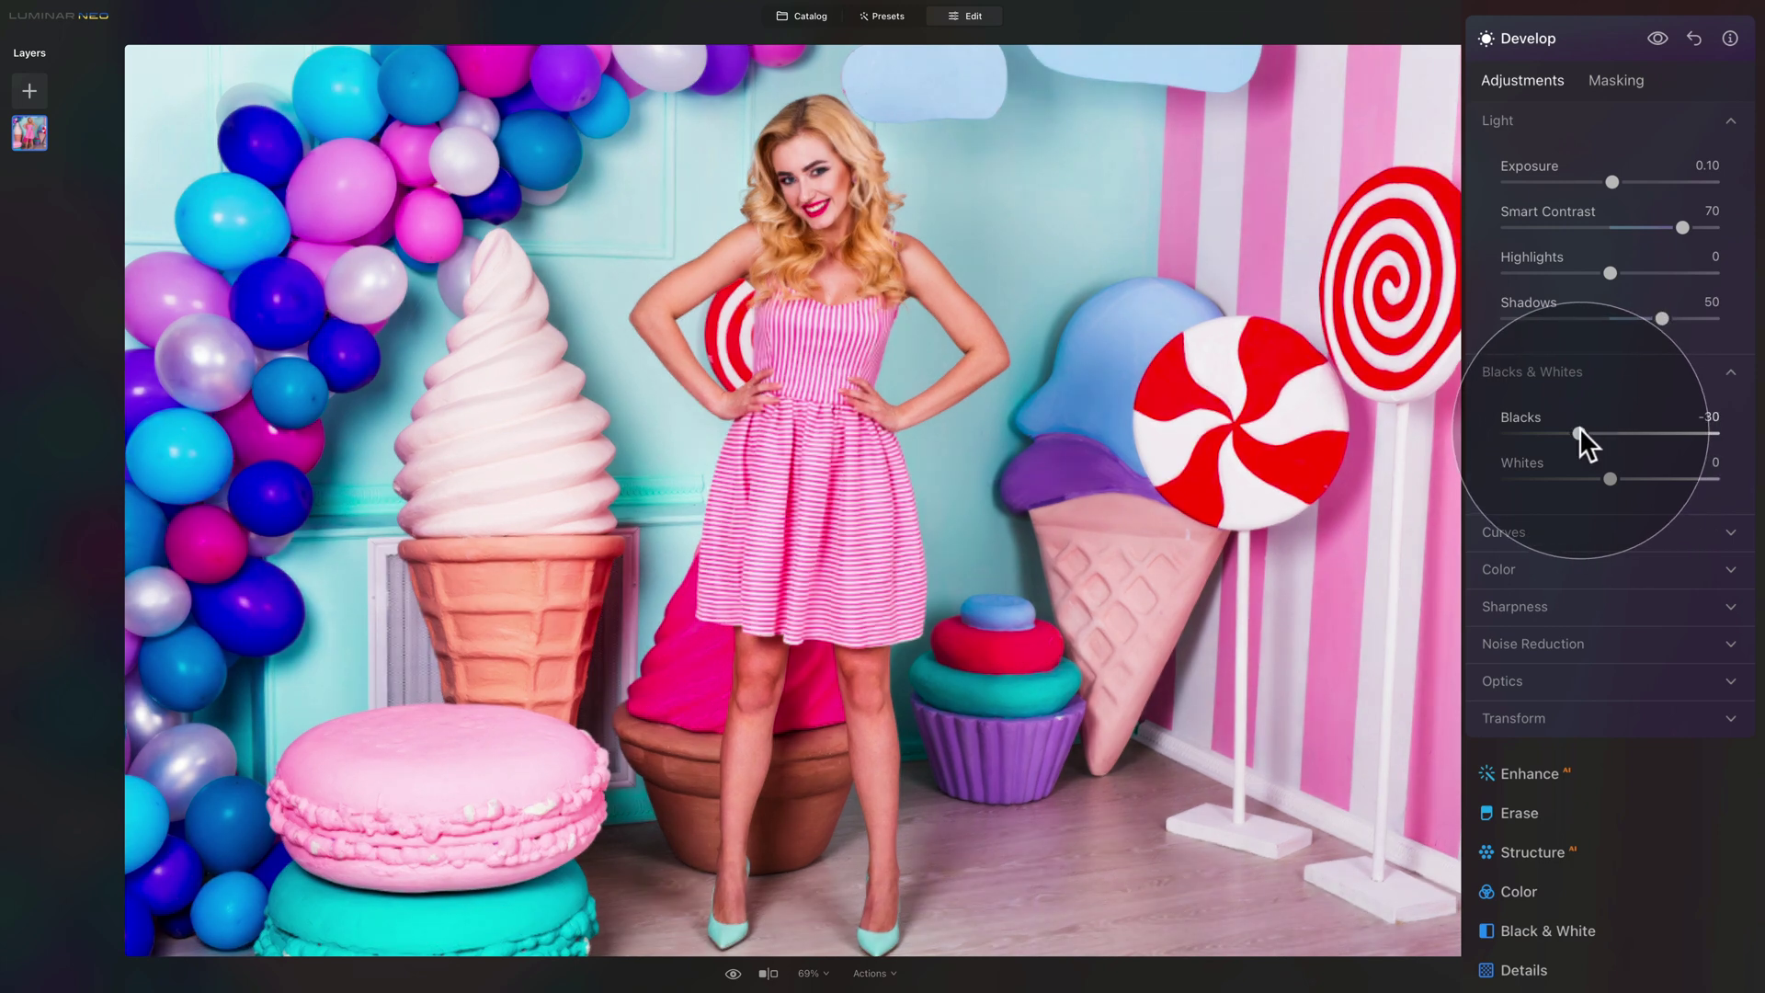
pyautogui.doubleClick(1507, 415)
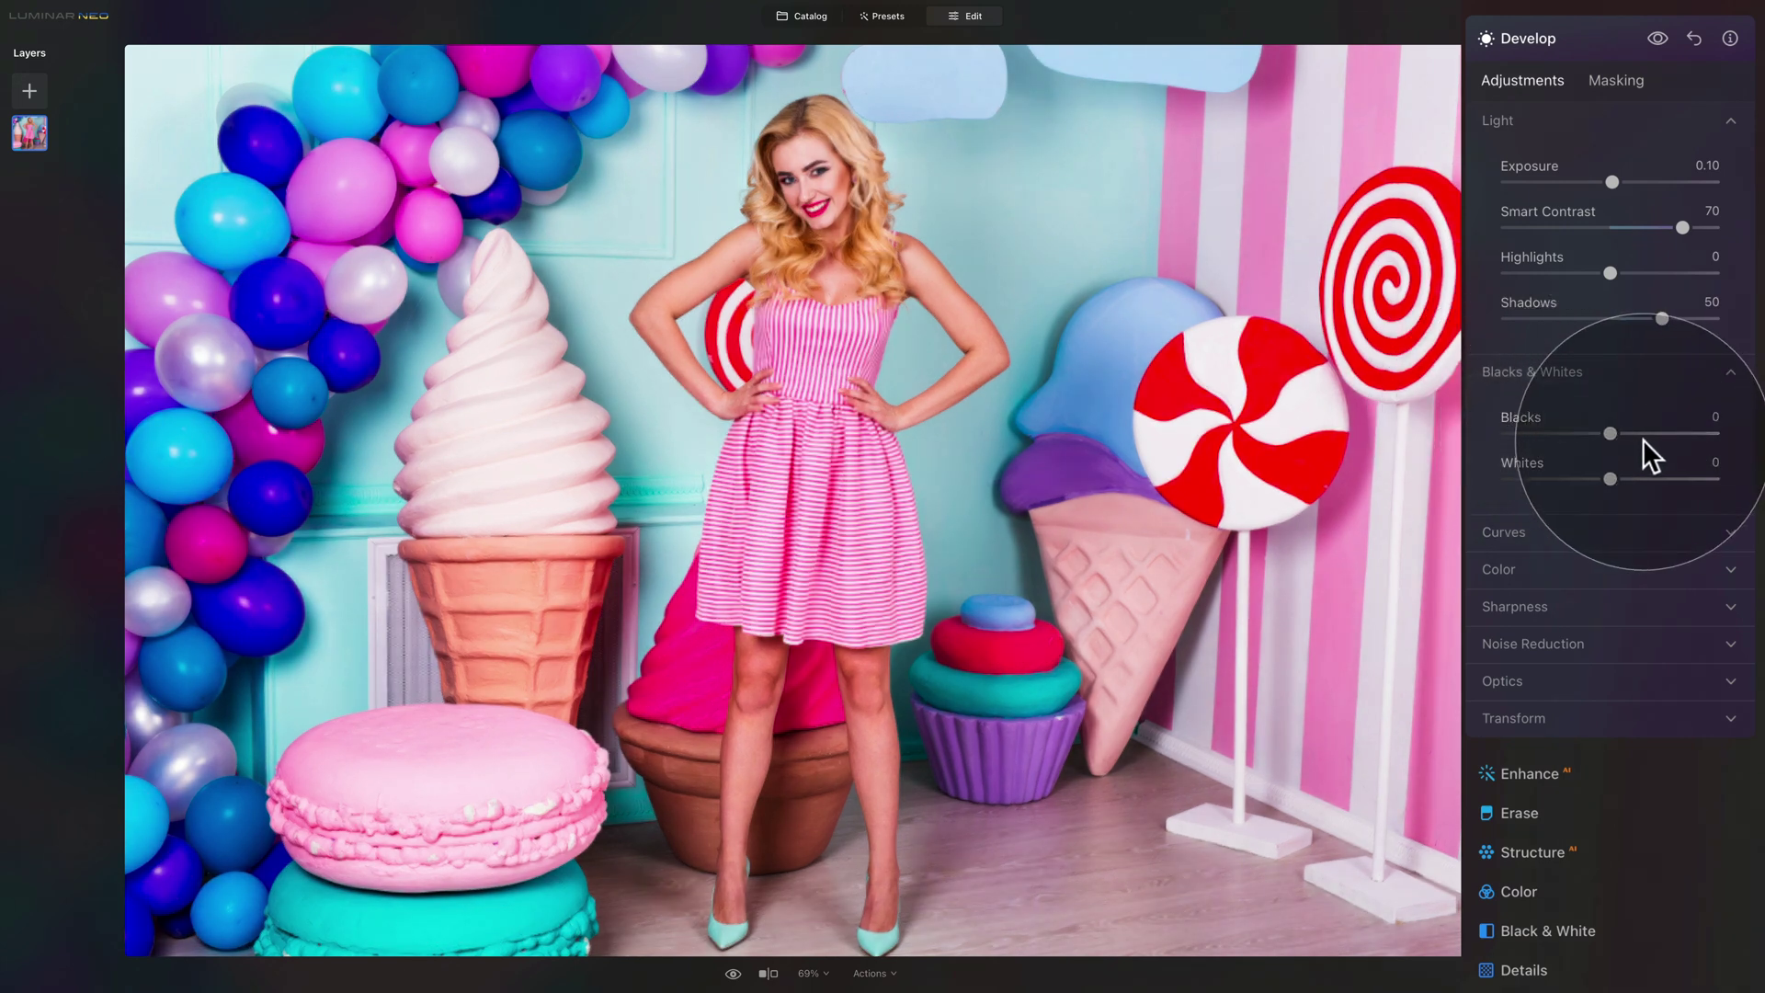
pyautogui.moveTo(1611, 432); pyautogui.dragTo(1664, 432)
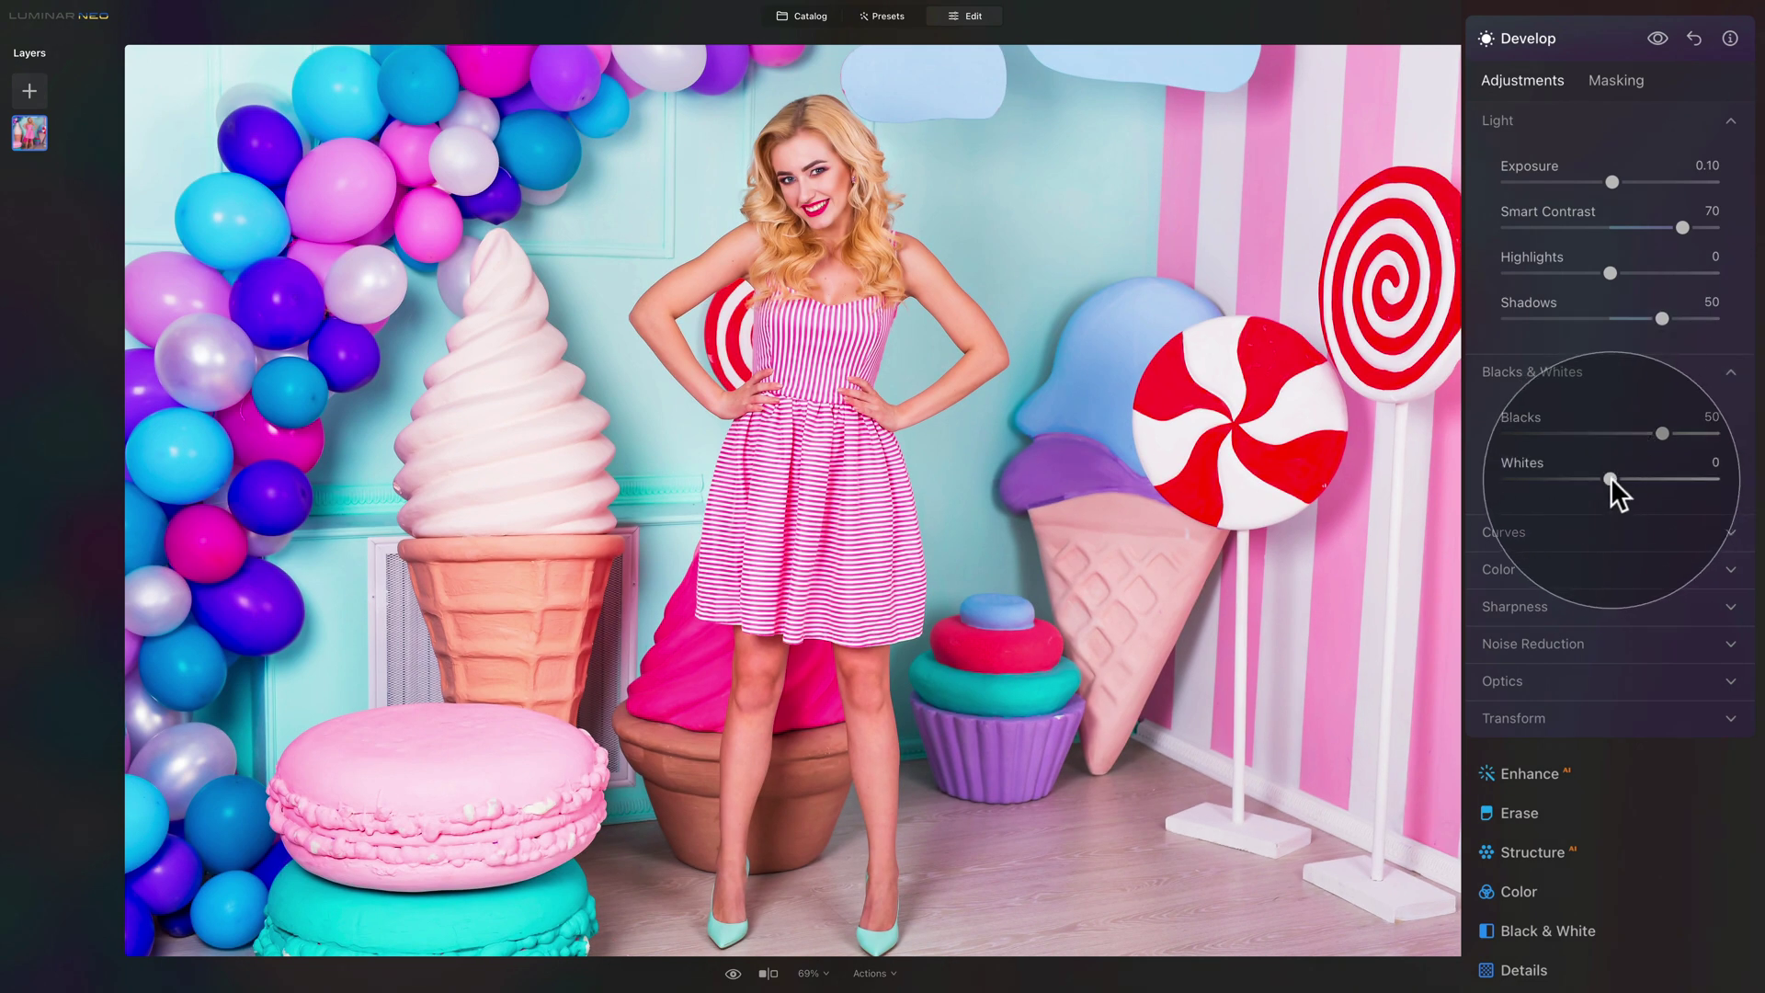
pyautogui.moveTo(1611, 477); pyautogui.dragTo(1622, 478)
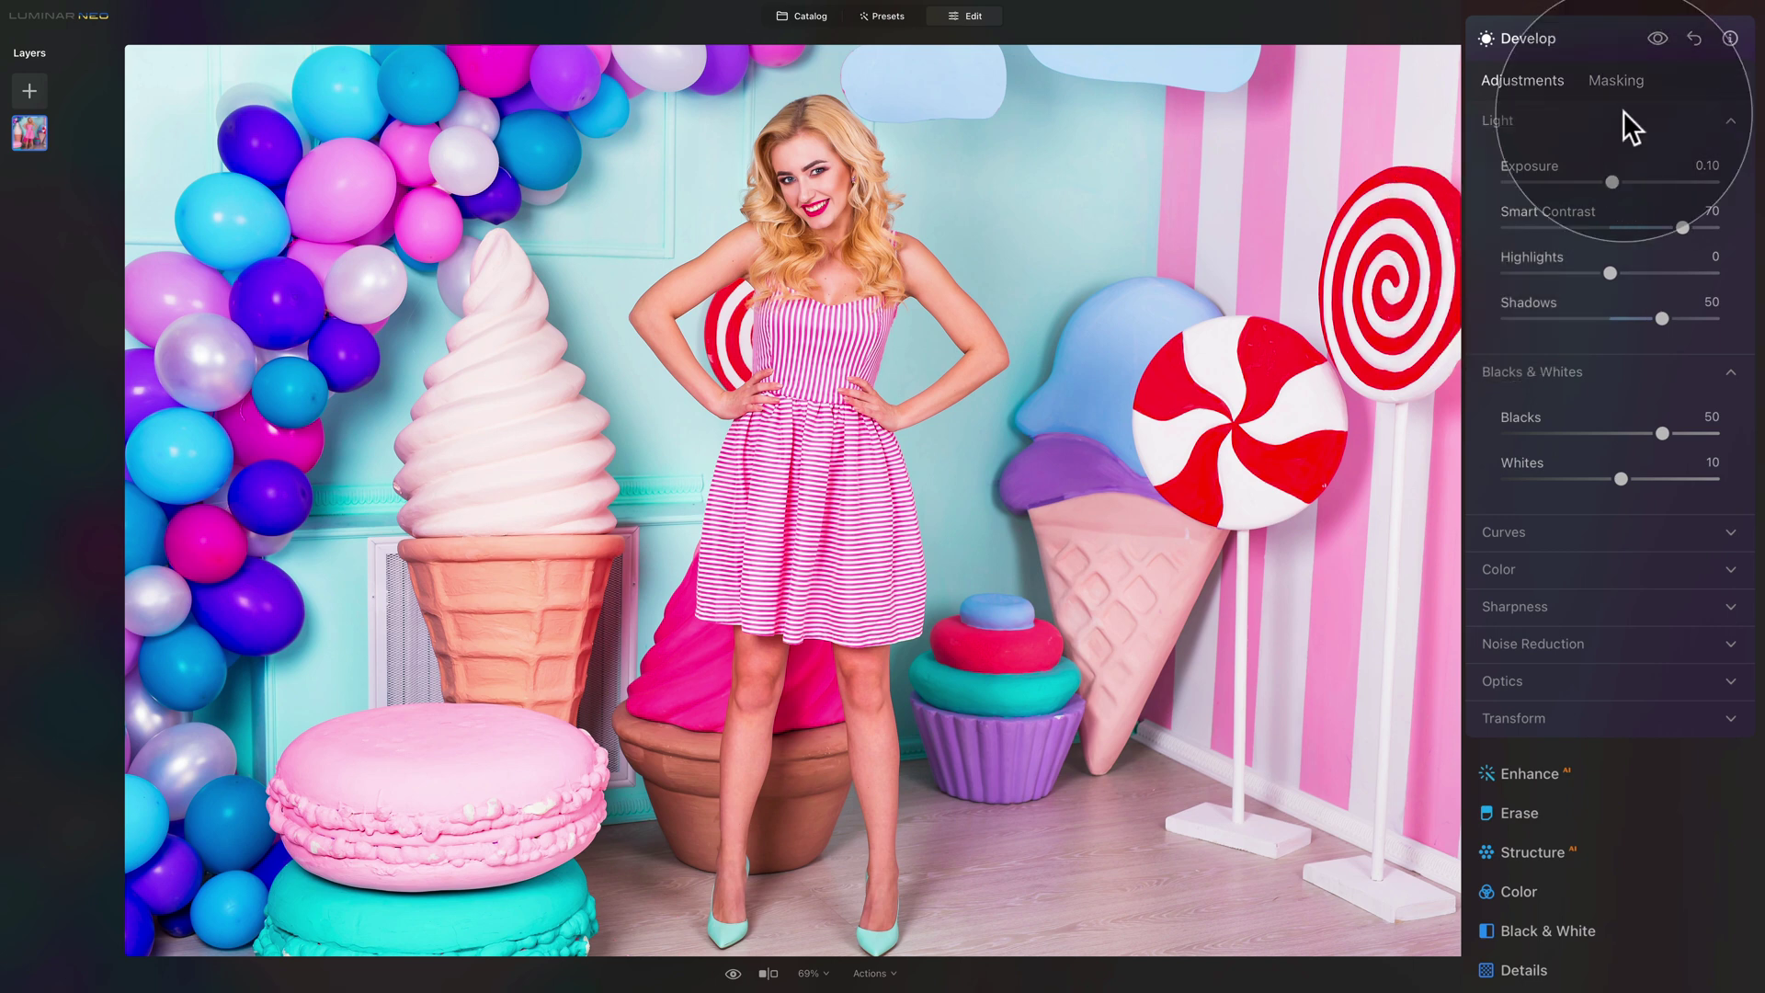
pyautogui.click(1655, 40)
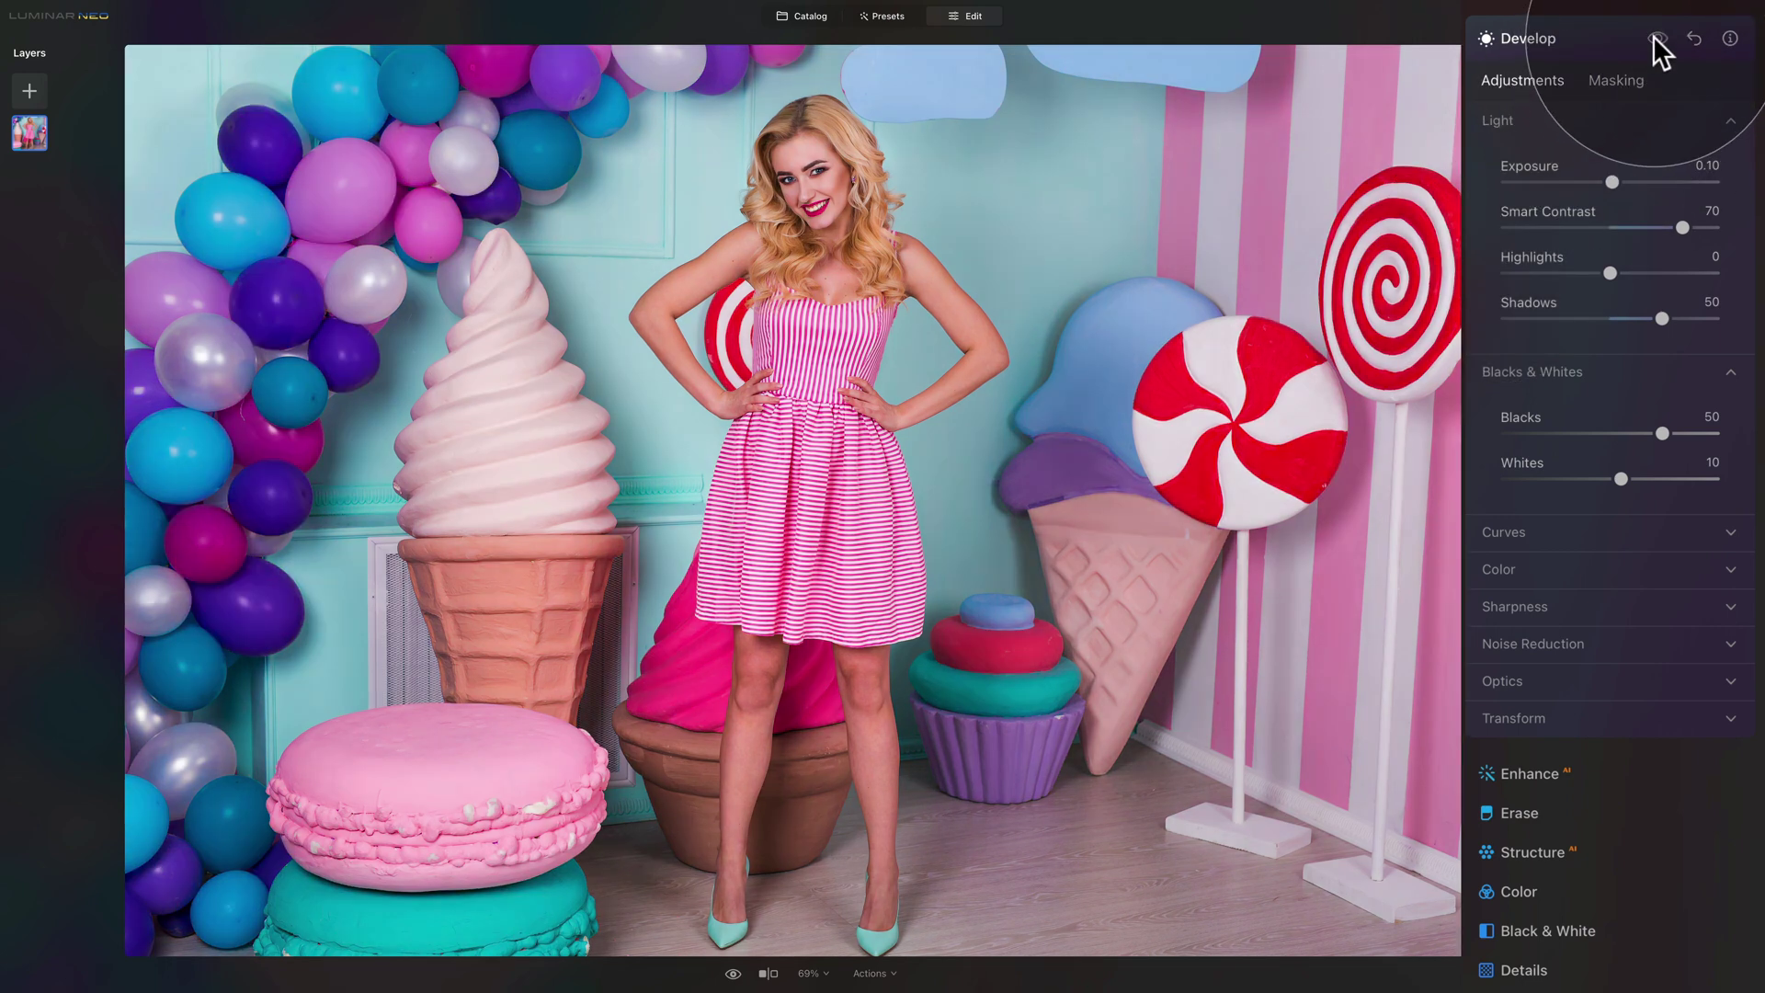
pyautogui.click(1655, 40)
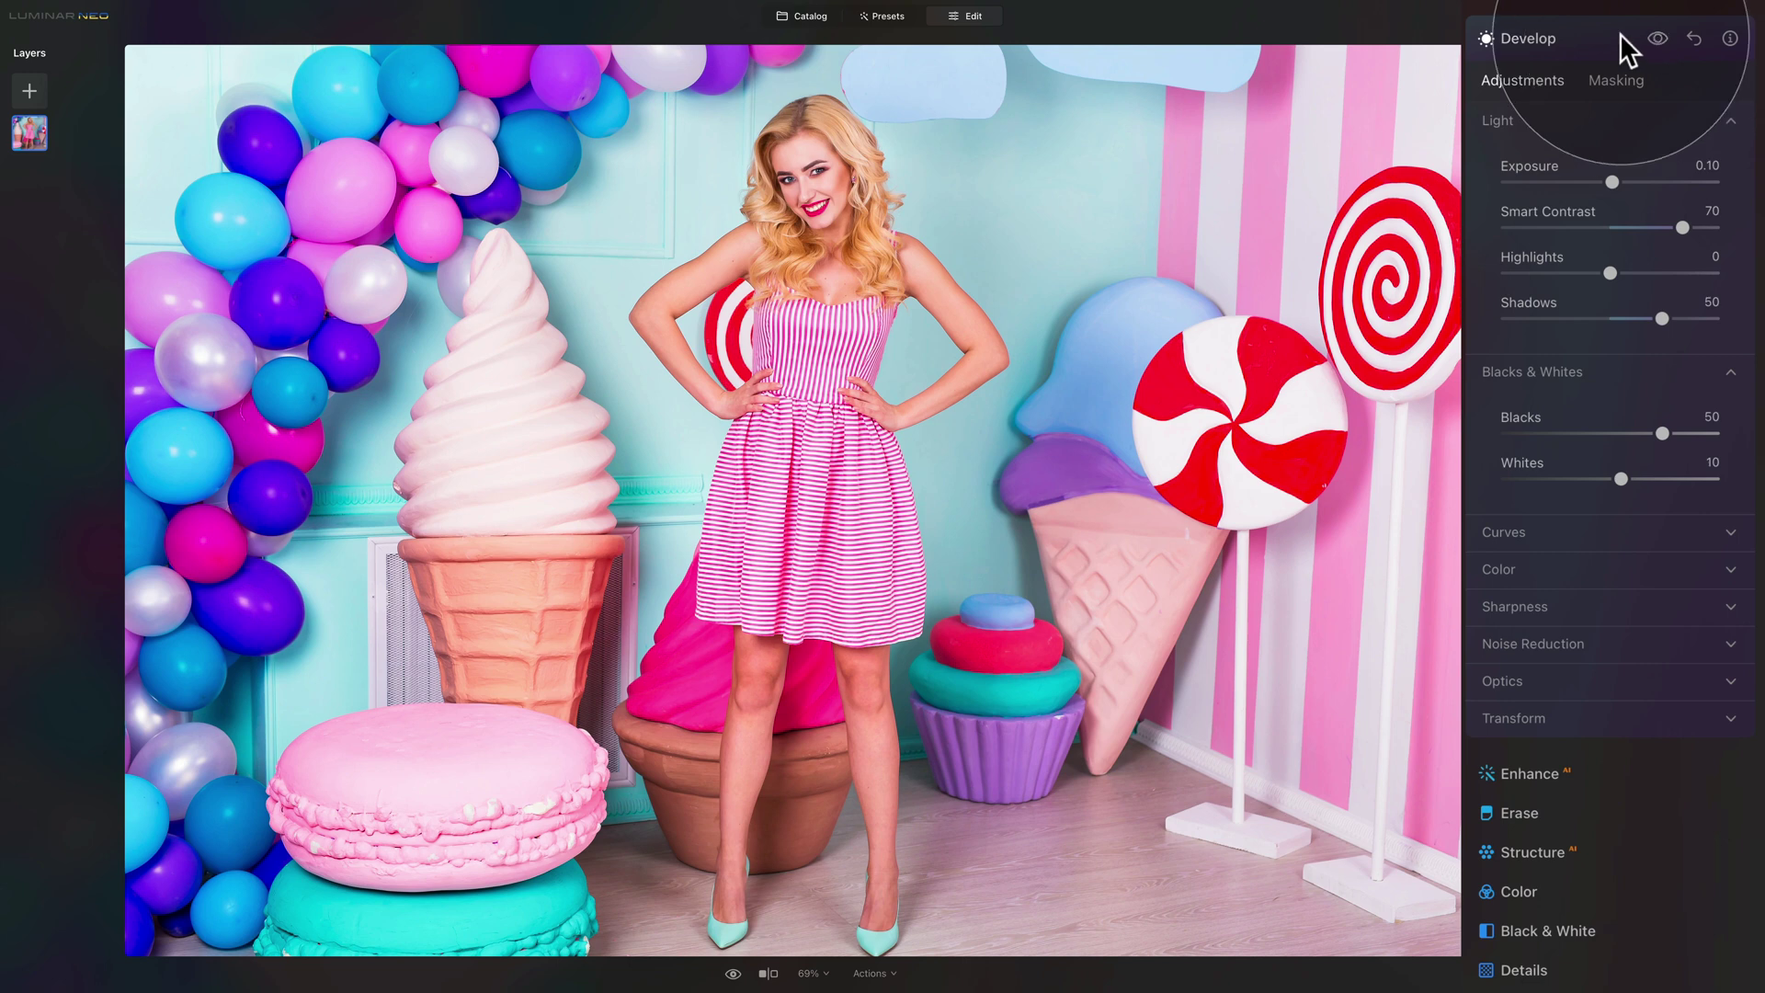
# Step: Shift the photo's white balance to Tint 20 and Temperature -2, and close the Develop tool
pyautogui.click(1565, 566)
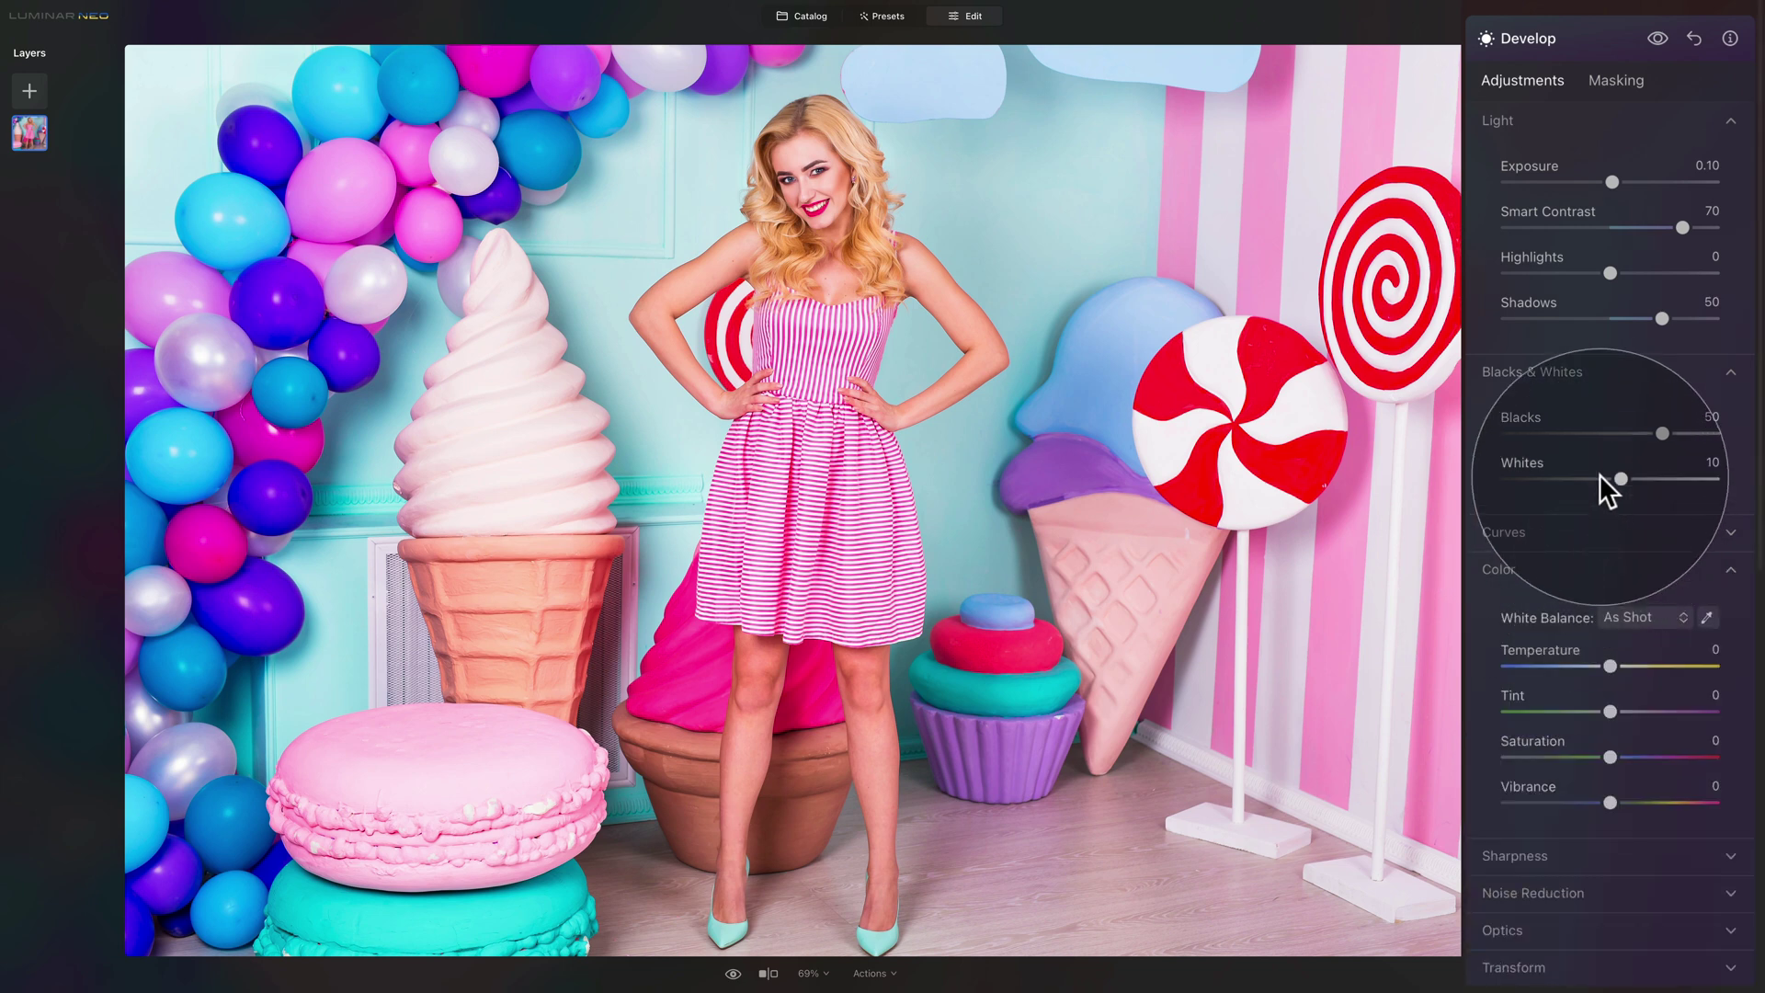
pyautogui.click(1548, 371)
pyautogui.click(1513, 123)
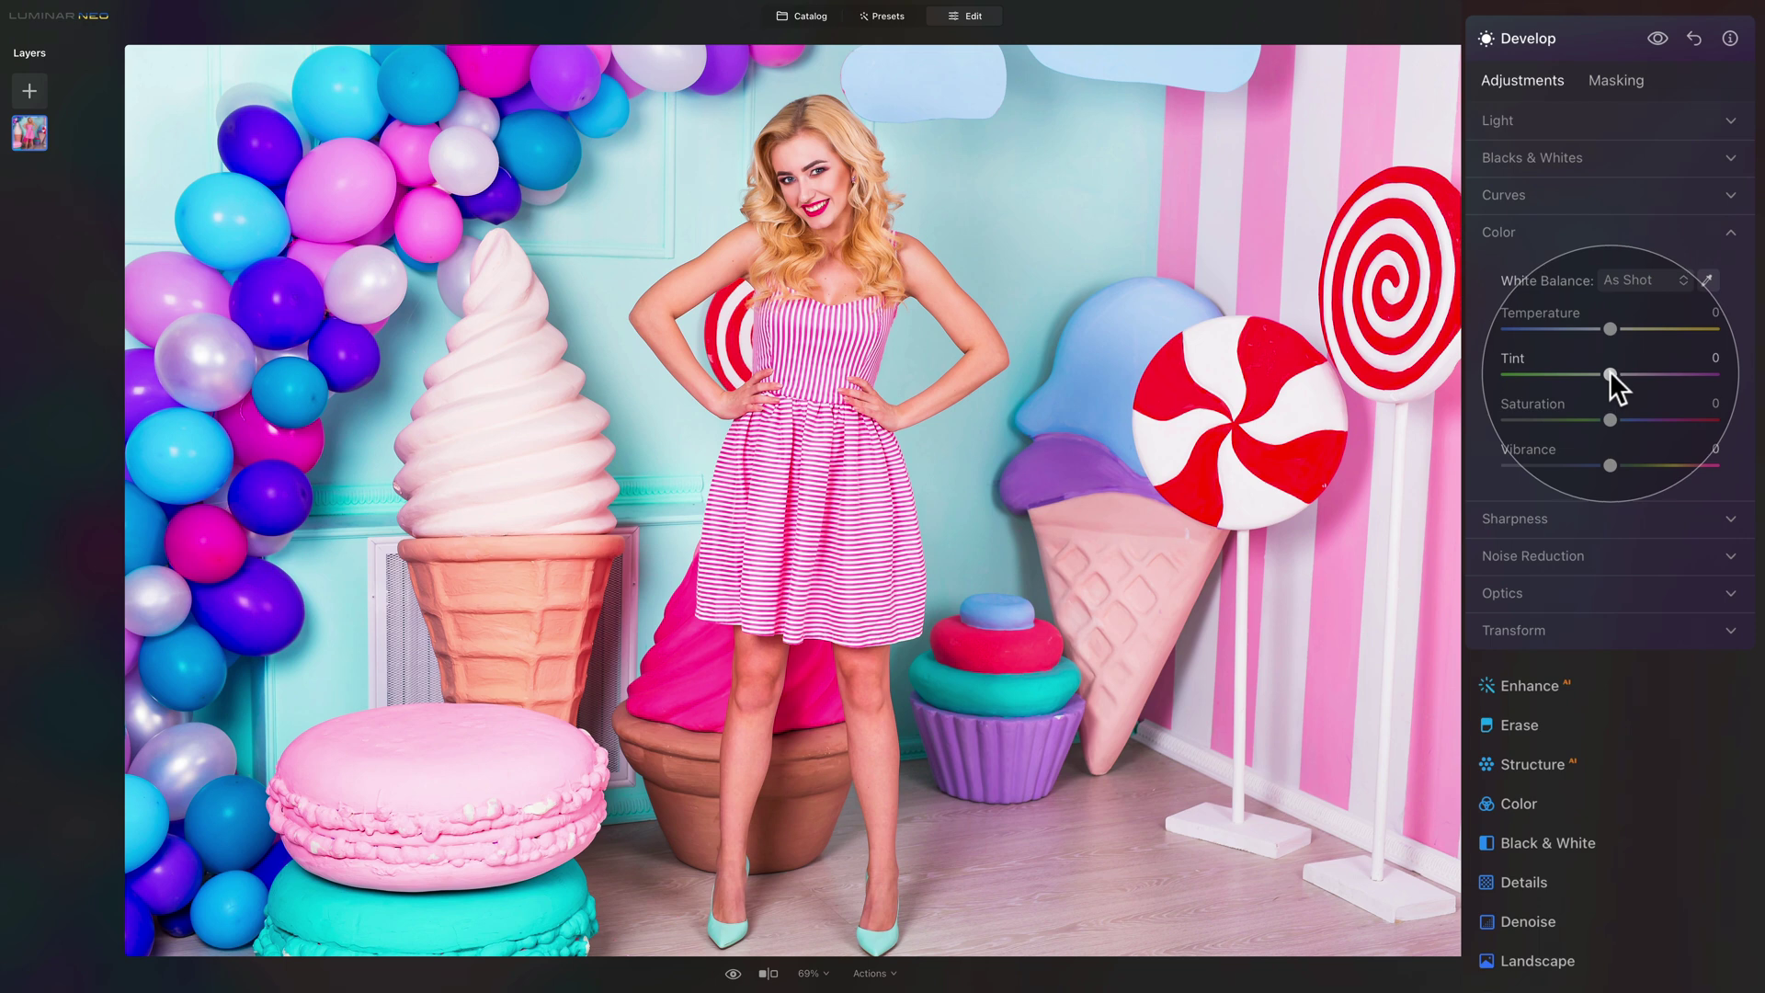
pyautogui.moveTo(1611, 374)
pyautogui.mouseDown()
pyautogui.moveTo(1662, 379)
pyautogui.moveTo(1631, 375)
pyautogui.mouseUp()
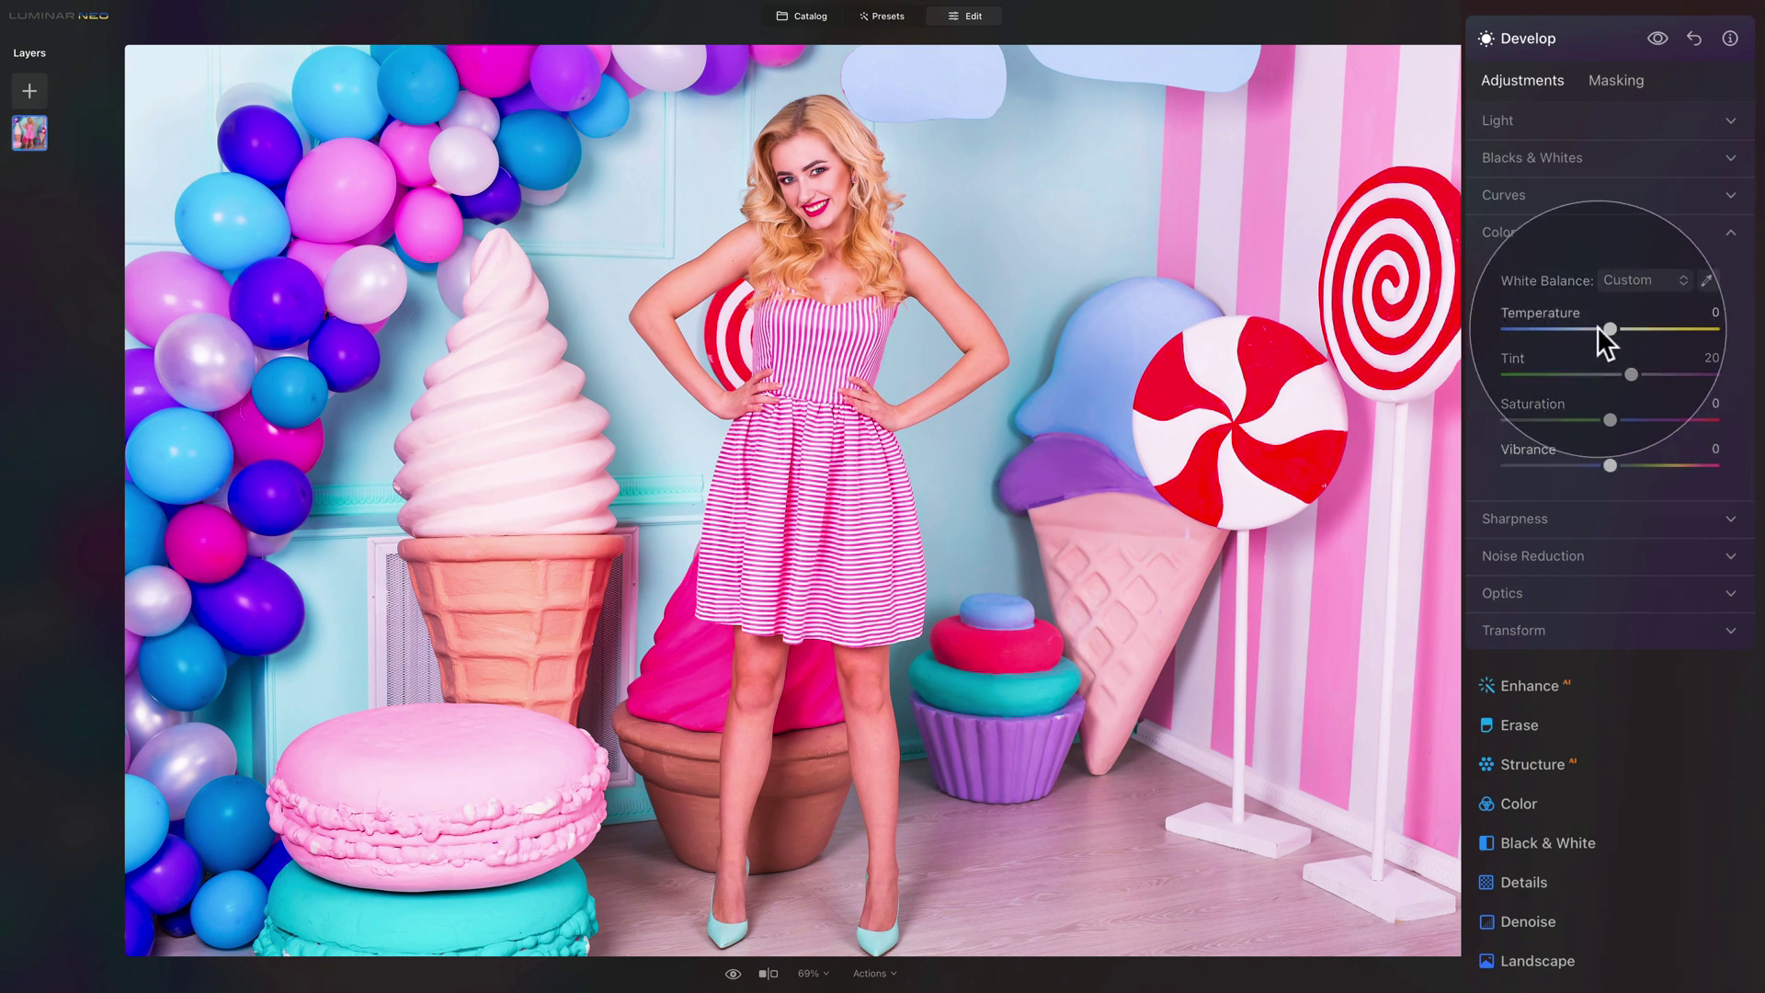
pyautogui.moveTo(1609, 327); pyautogui.dragTo(1608, 325)
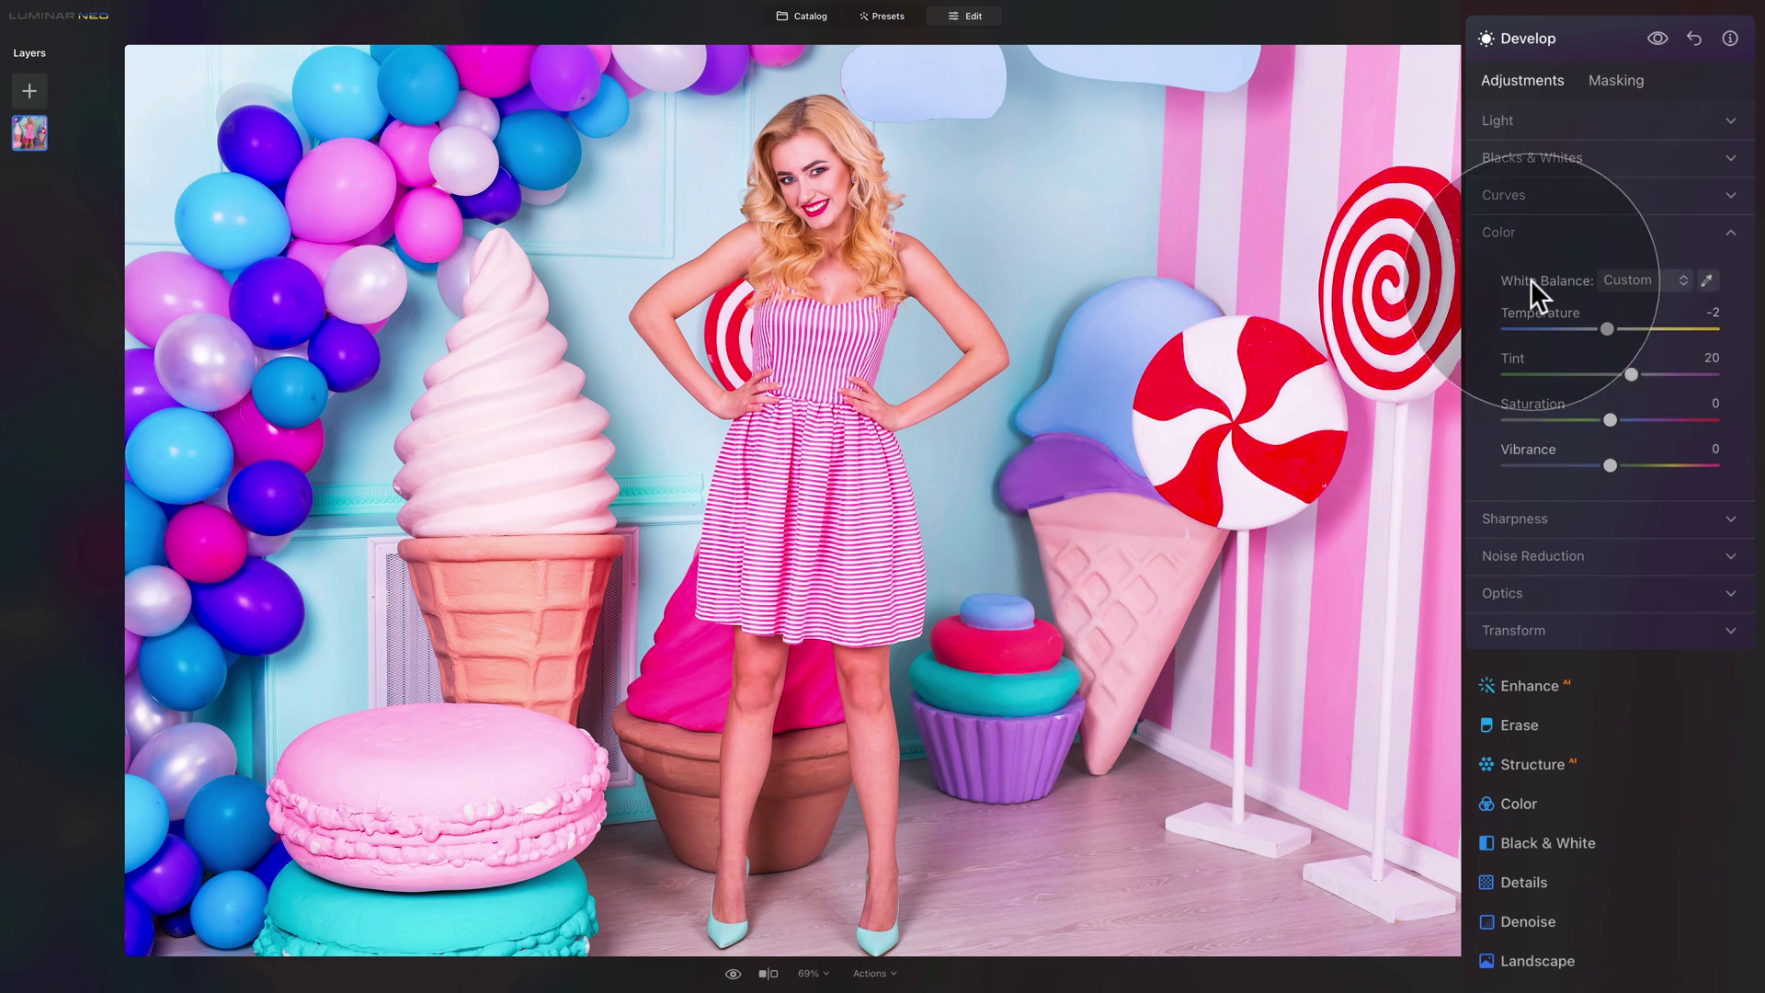
pyautogui.click(1525, 223)
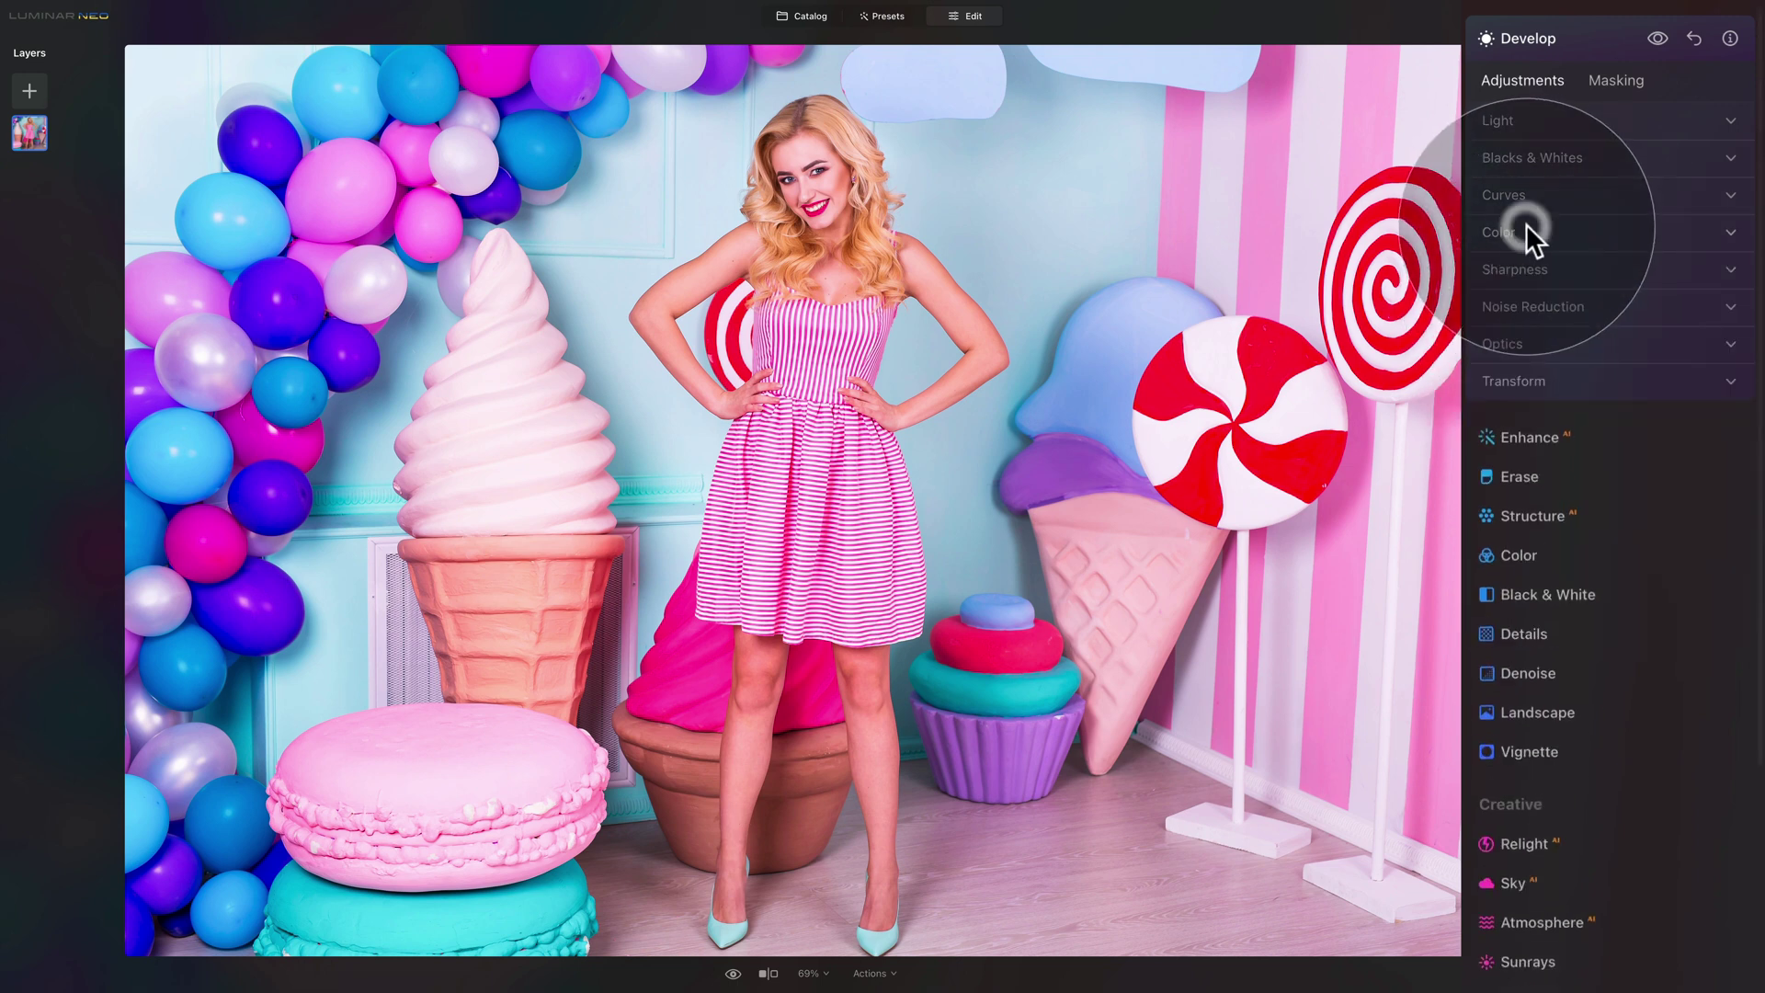
pyautogui.click(1558, 39)
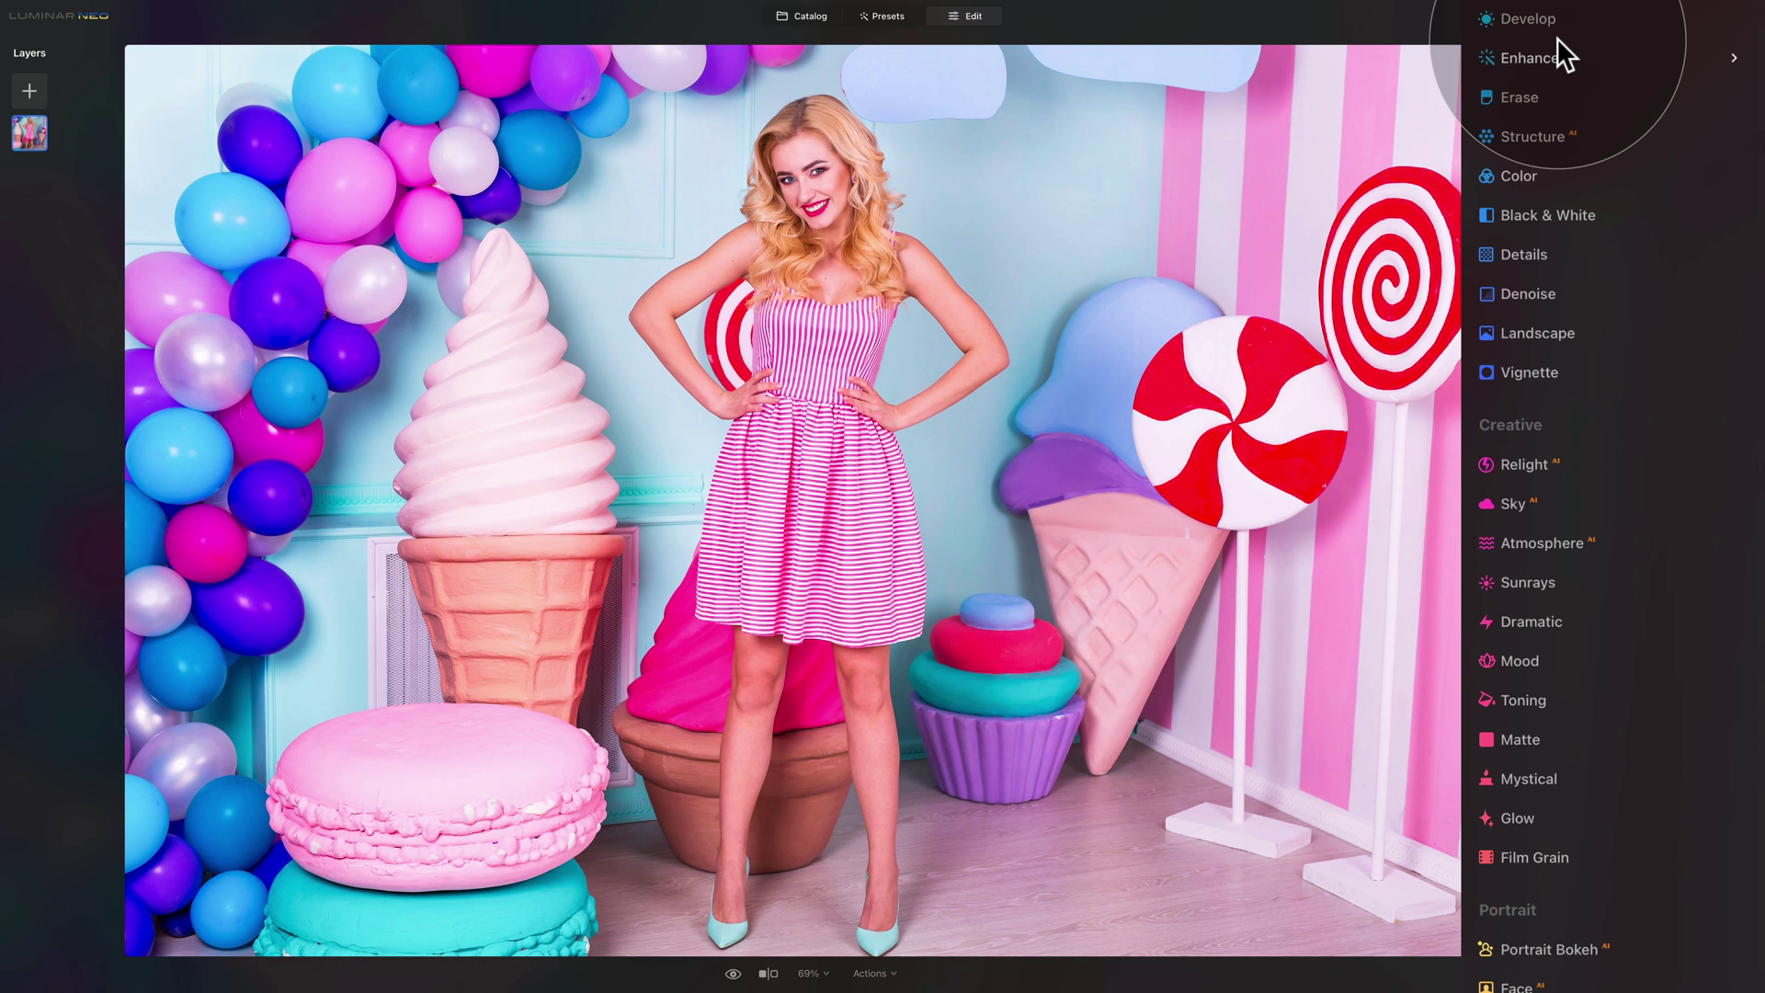
# Step: Review the list of edits applied to the photo and return to the full set of editing tools
pyautogui.scroll(4, 1557, 37)
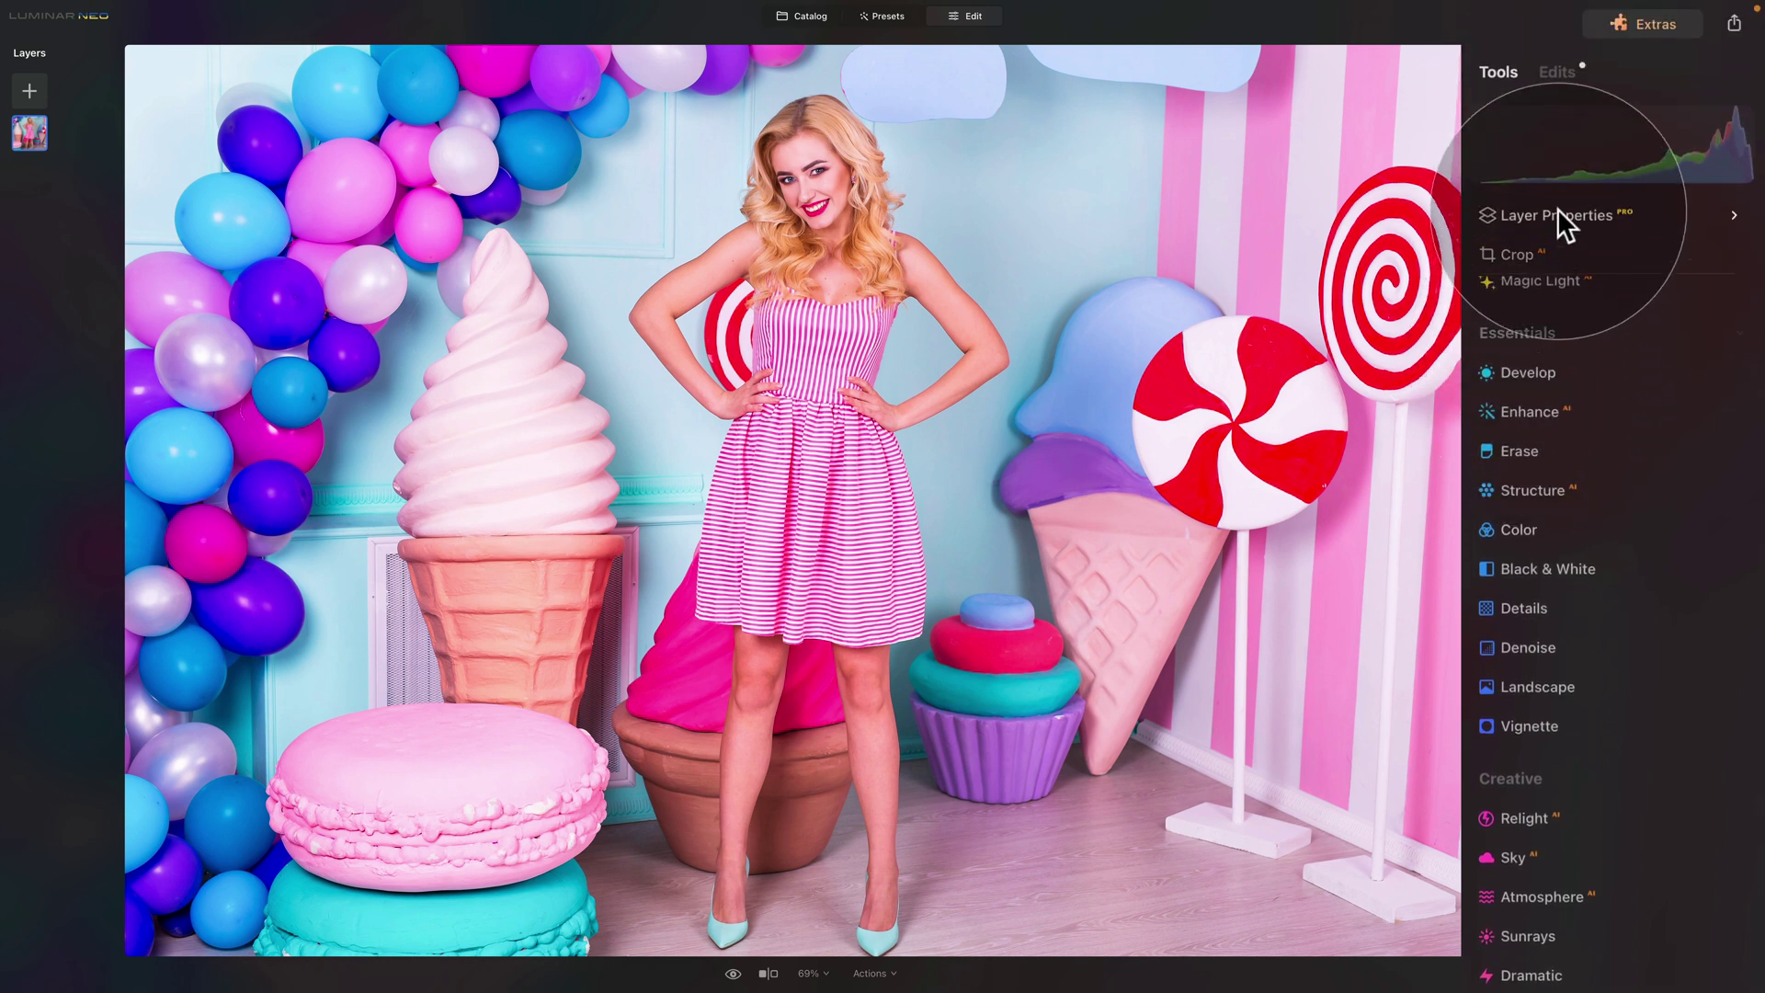
pyautogui.click(1564, 68)
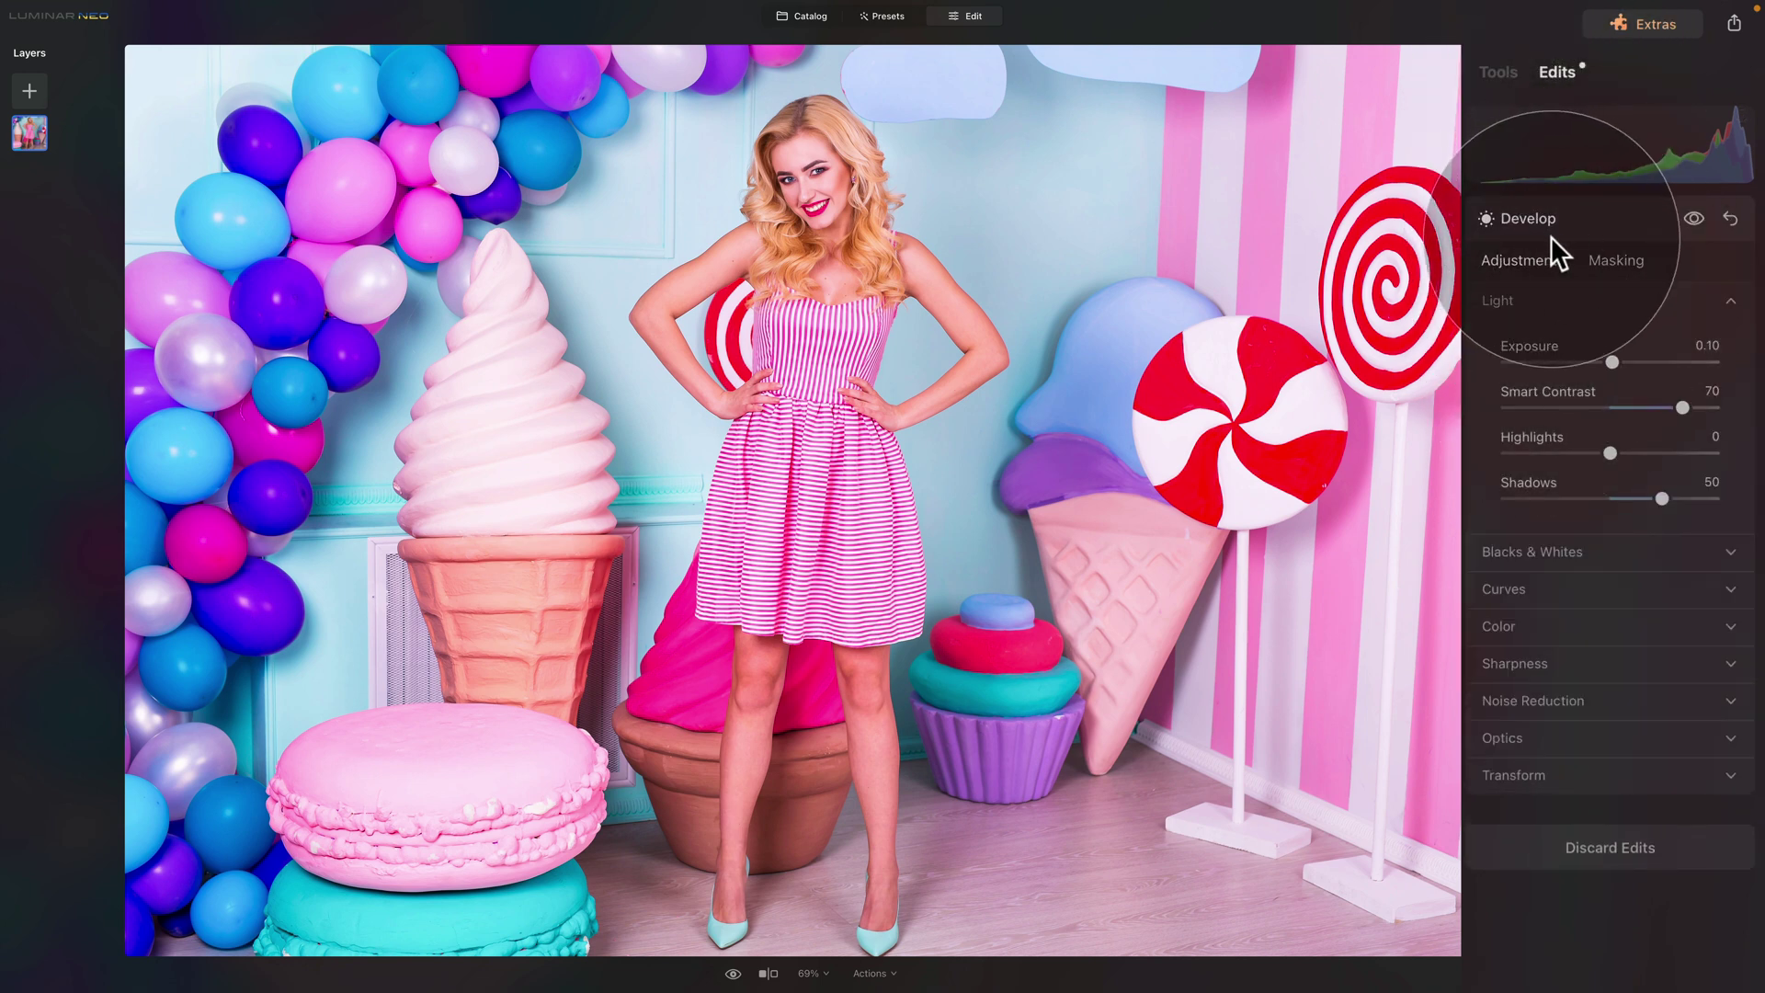
pyautogui.click(1512, 72)
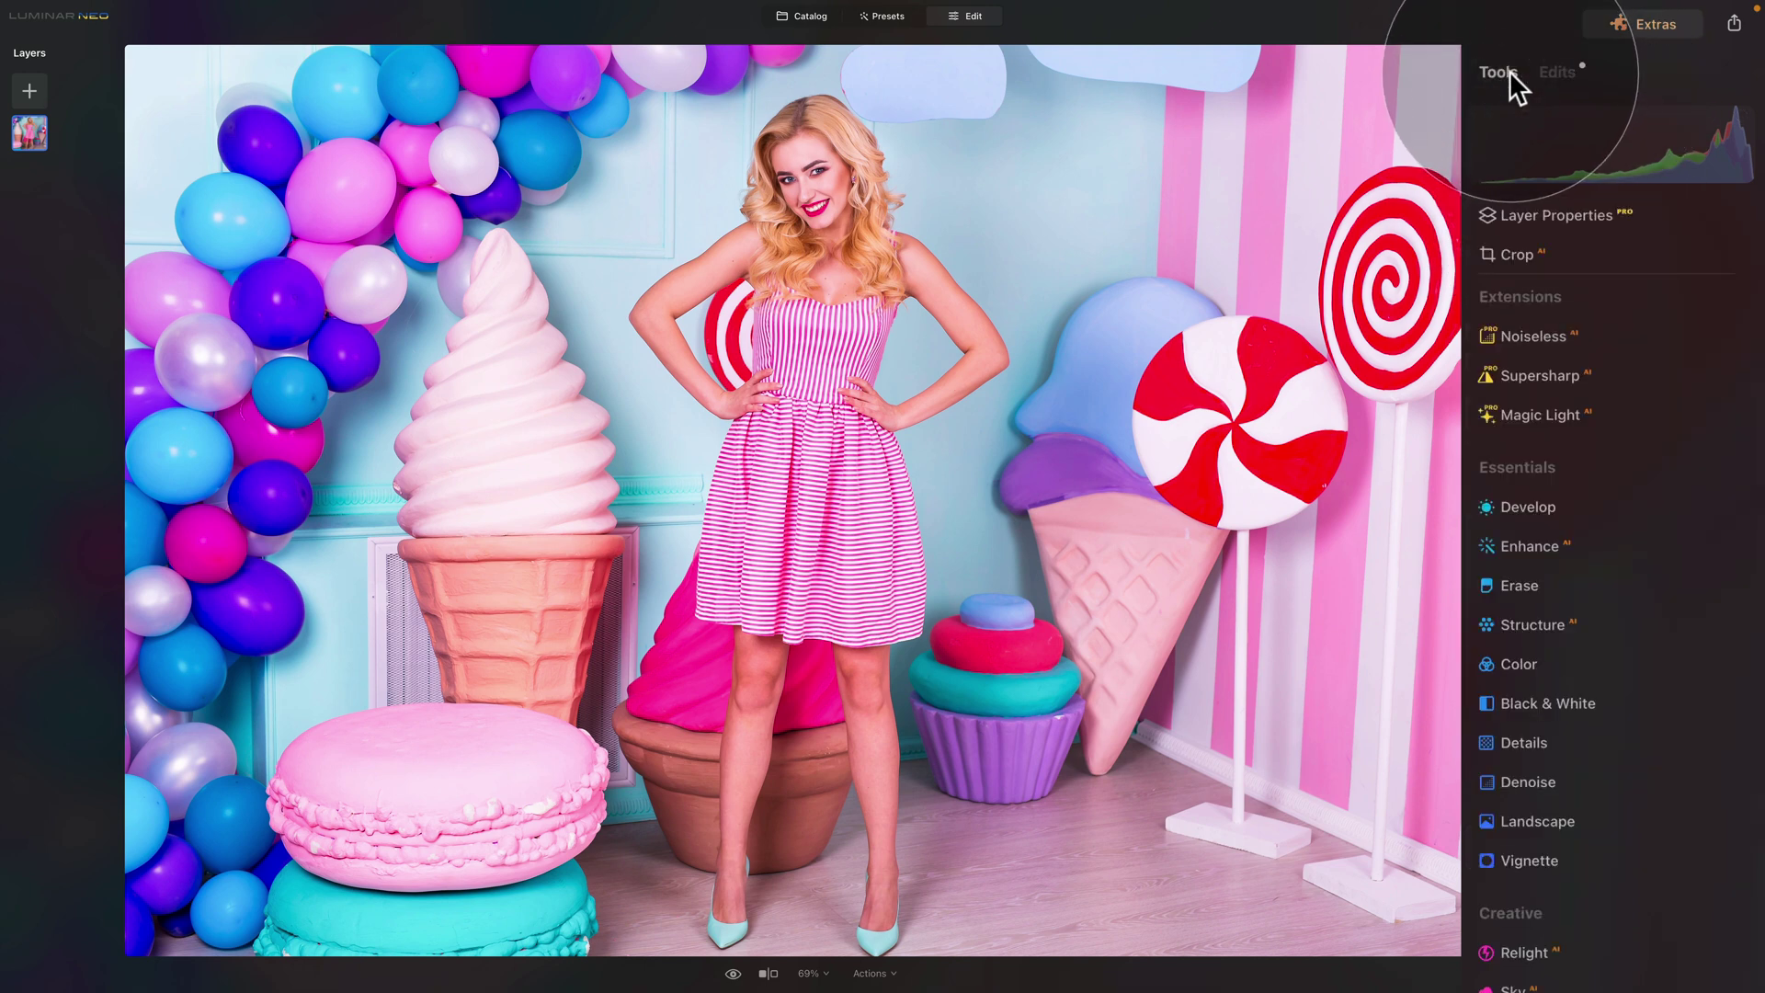
# Step: Enhance the photo with an Accent of 30, and compare it with and without the Enhance effect
pyautogui.click(1528, 548)
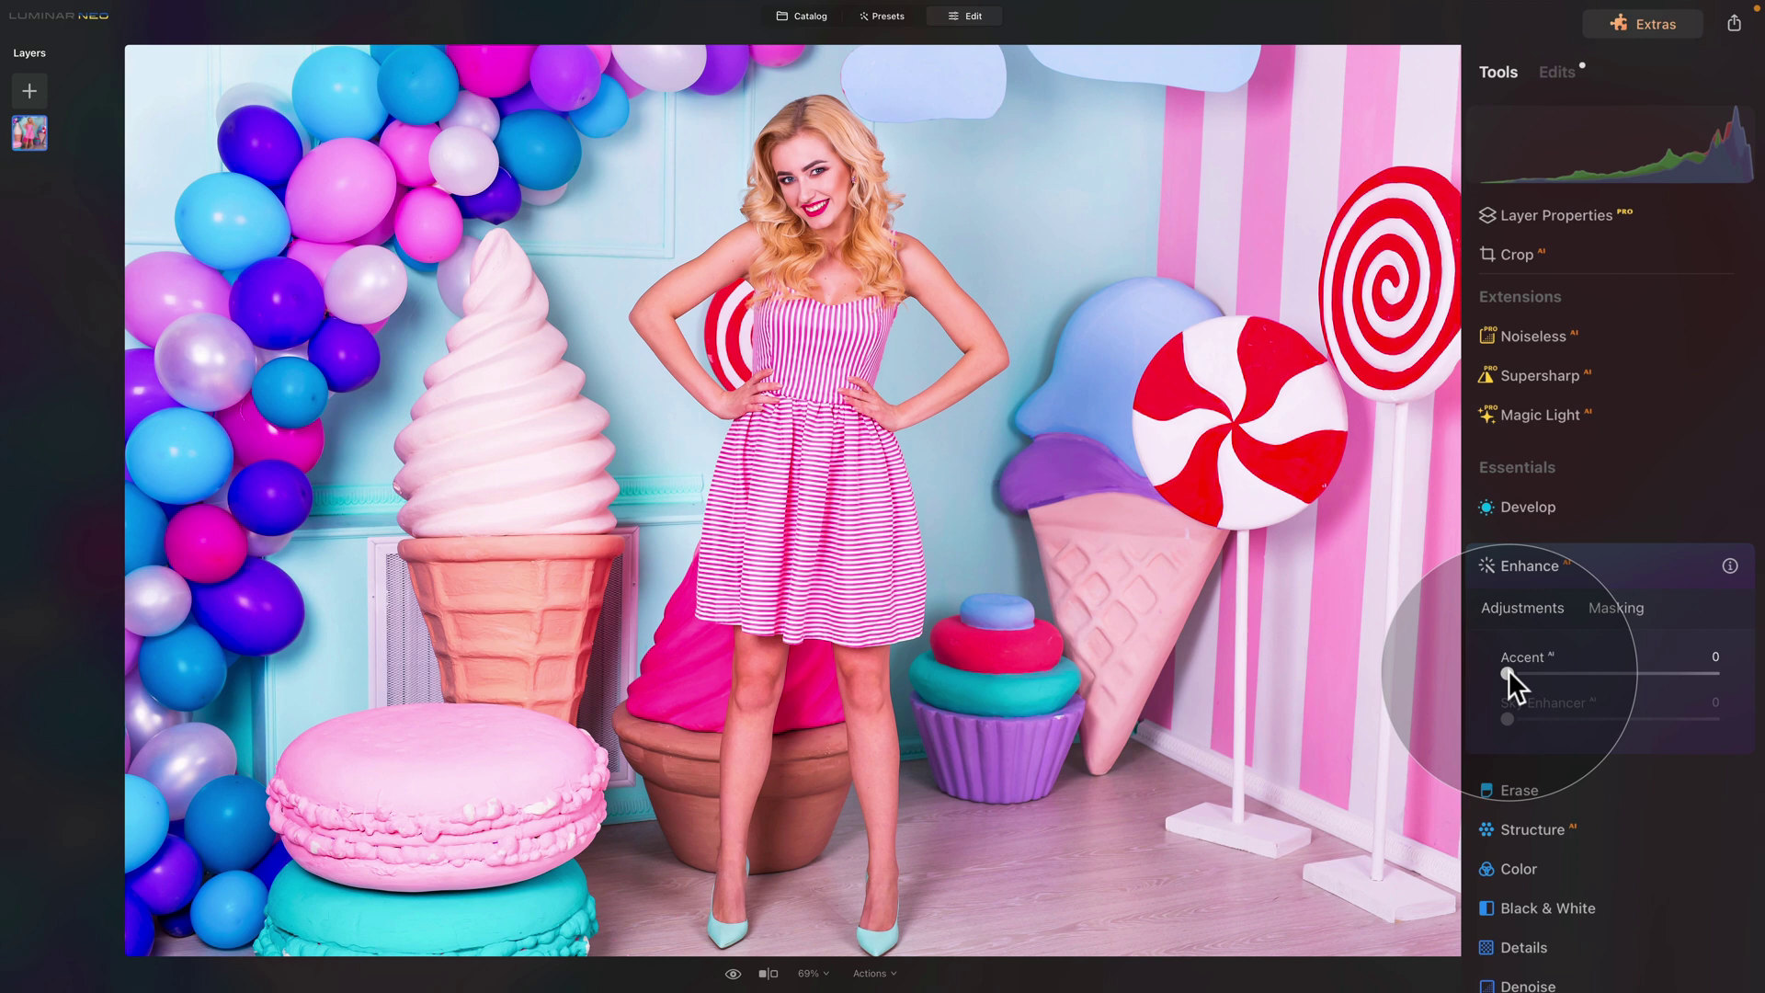
pyautogui.moveTo(1508, 670); pyautogui.dragTo(1573, 668)
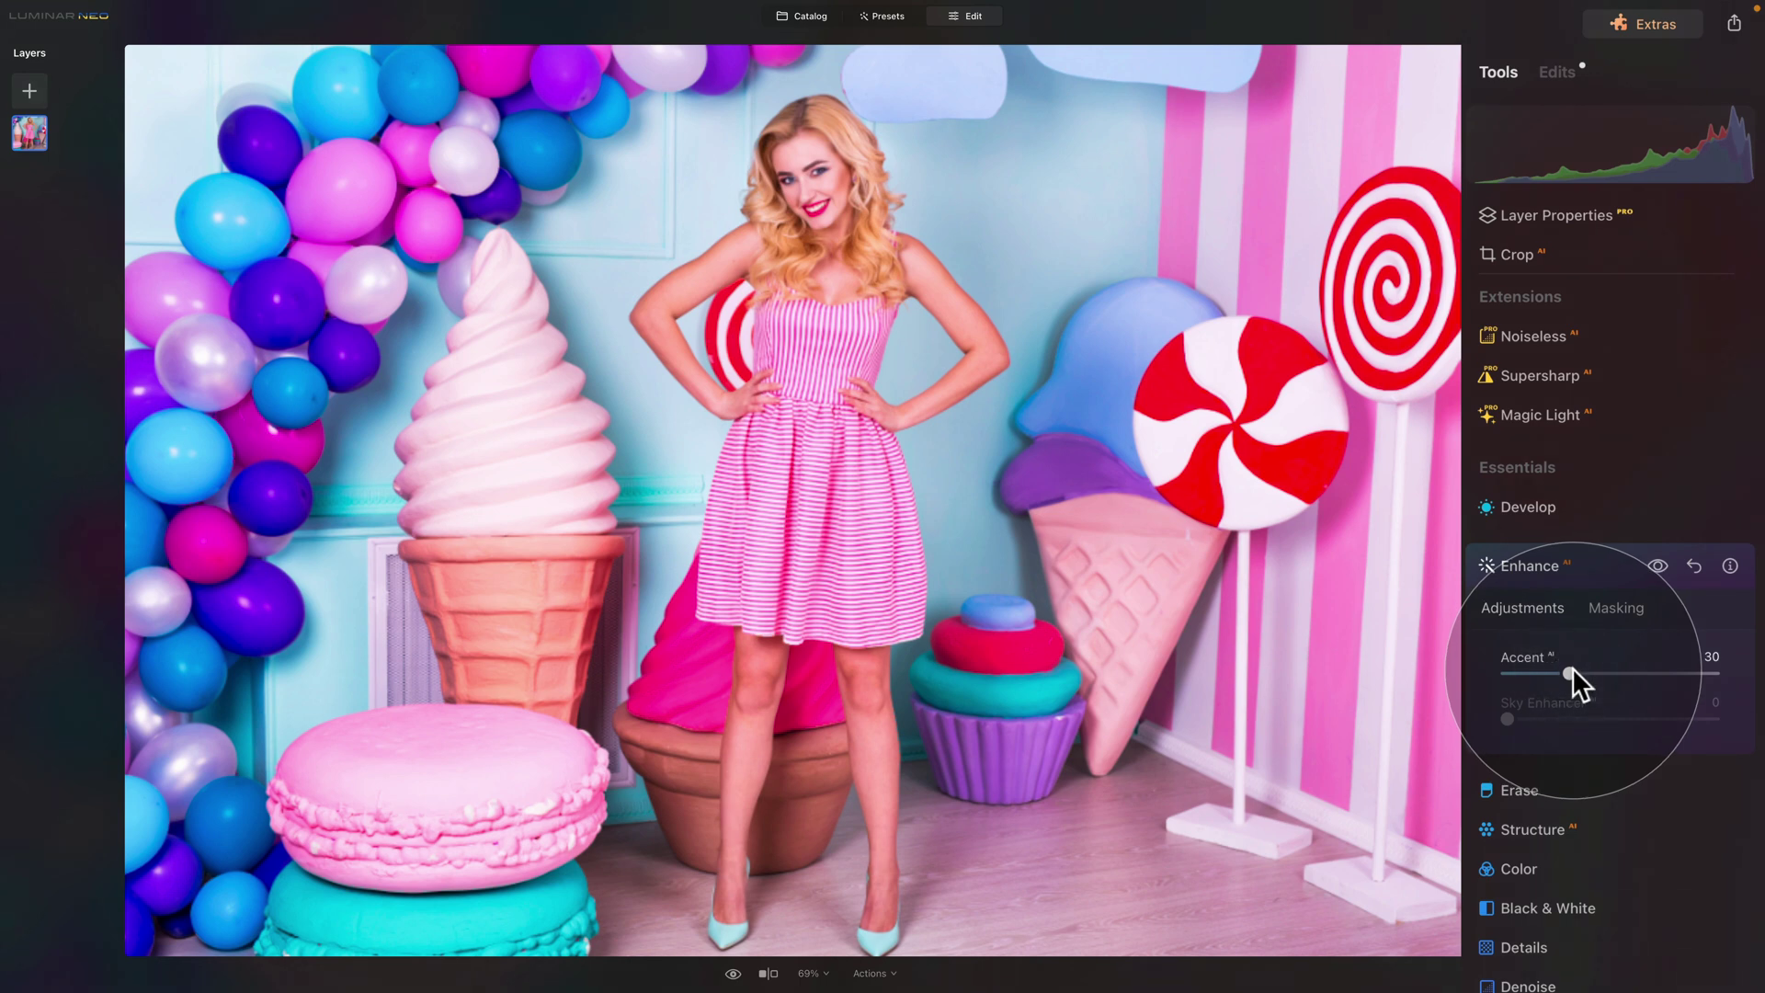
pyautogui.click(1659, 563)
pyautogui.click(1658, 566)
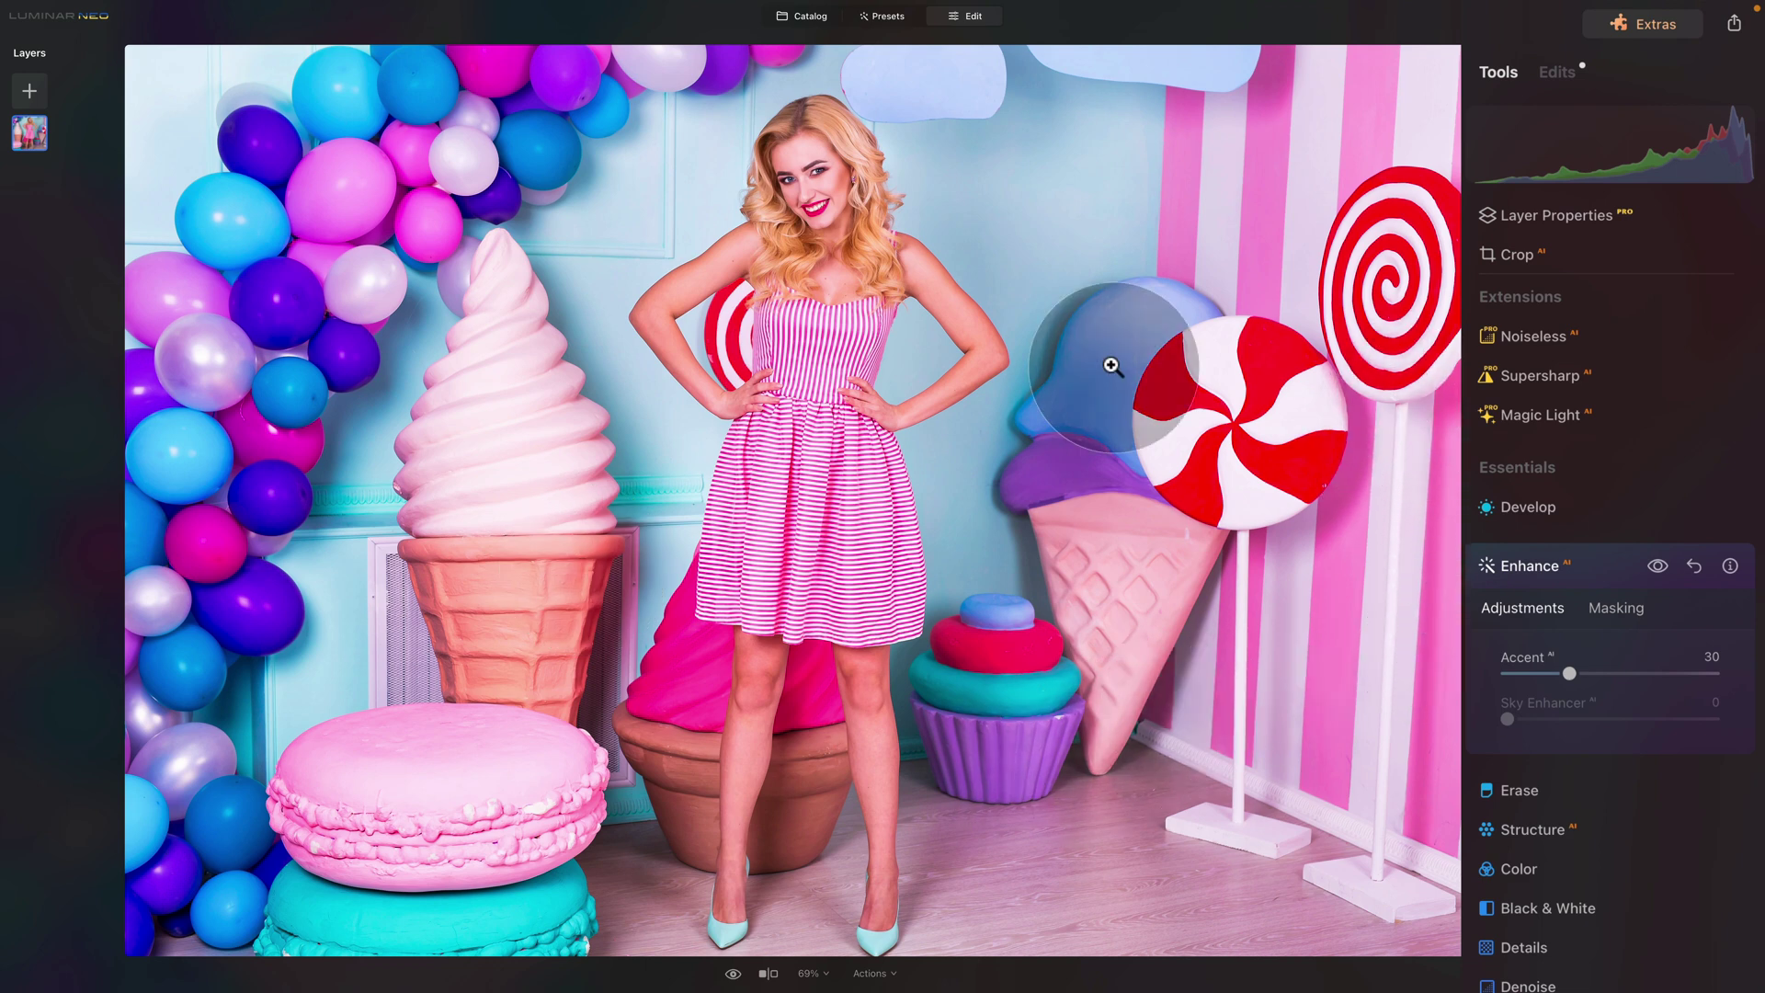
pyautogui.click(1559, 566)
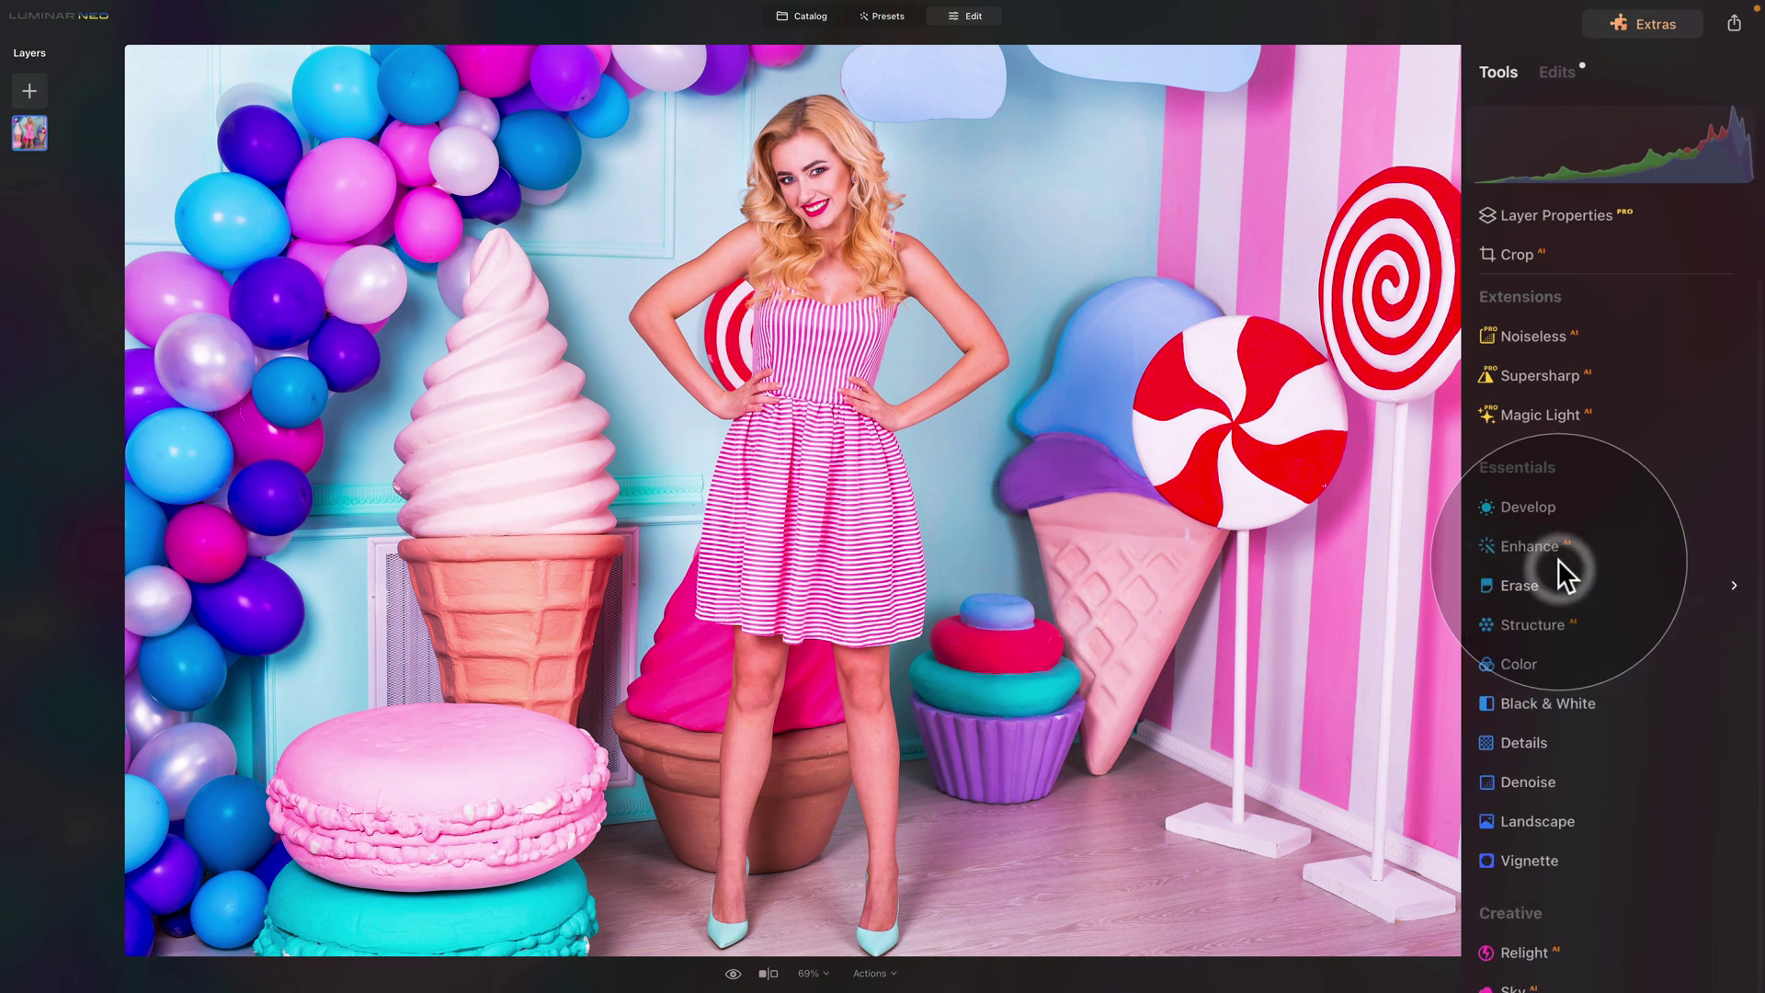
# Step: Set the photo's Structure Amount to 40 and close the Structure tool
pyautogui.click(1534, 625)
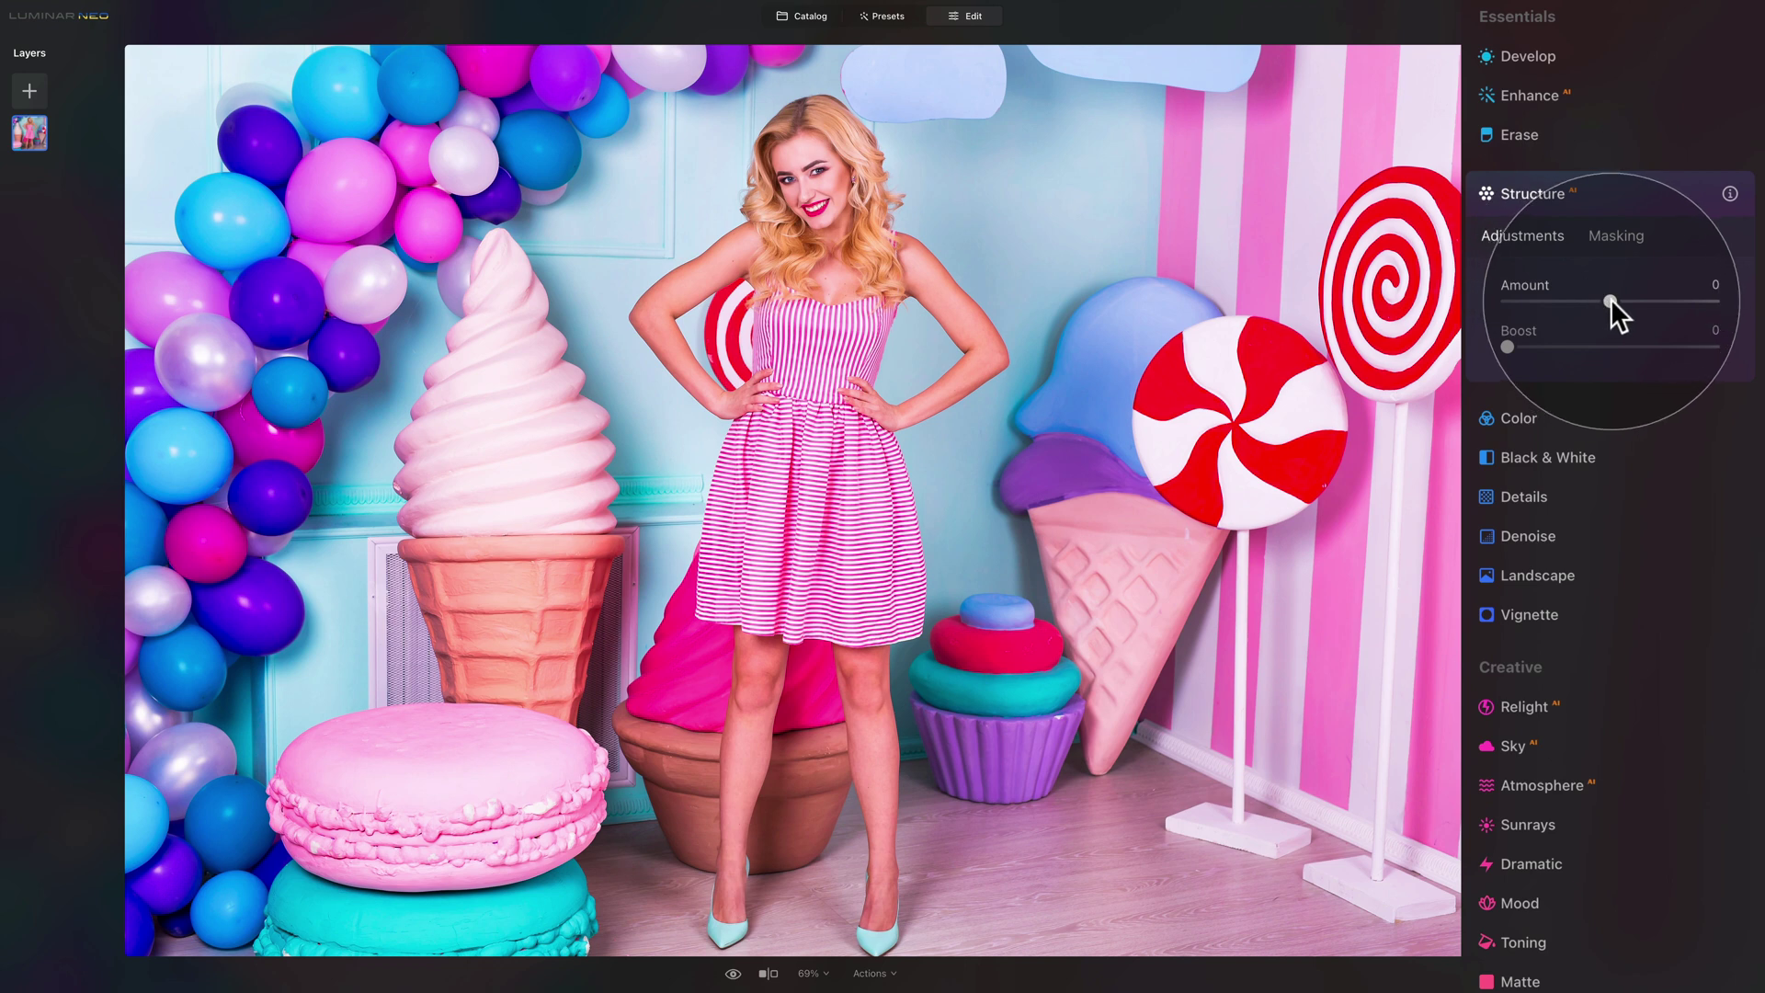
pyautogui.moveTo(1611, 298); pyautogui.dragTo(1649, 296)
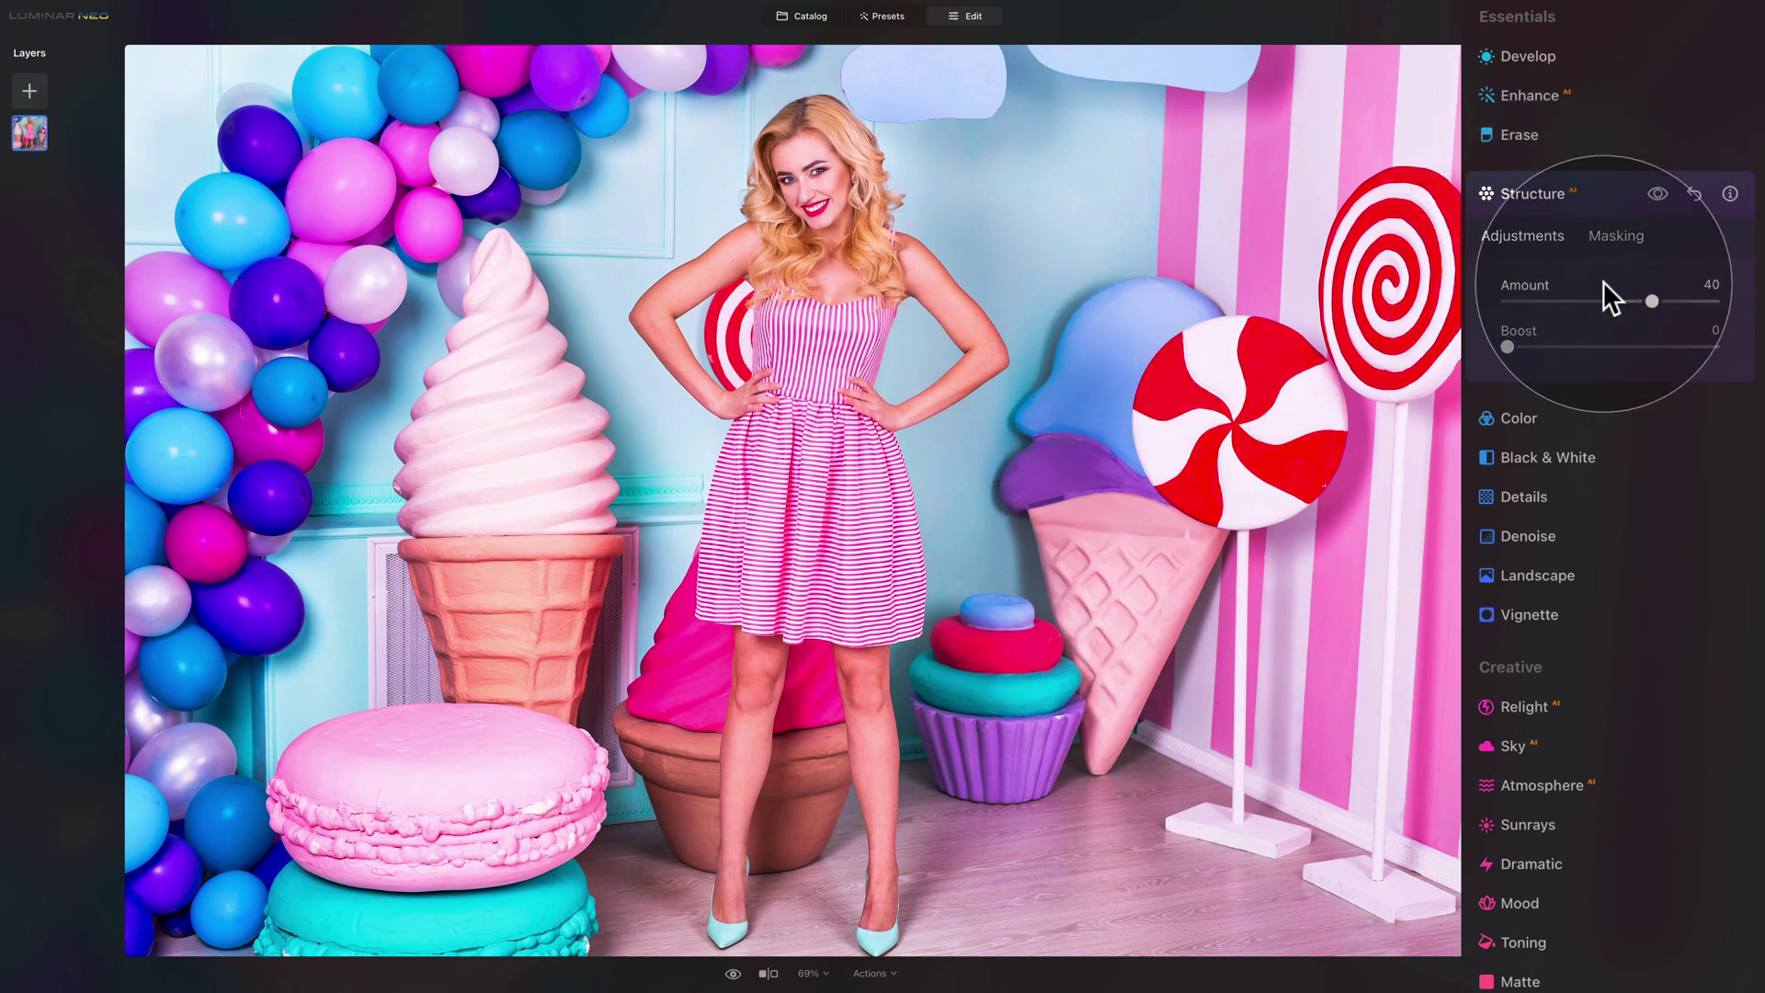
pyautogui.click(1577, 193)
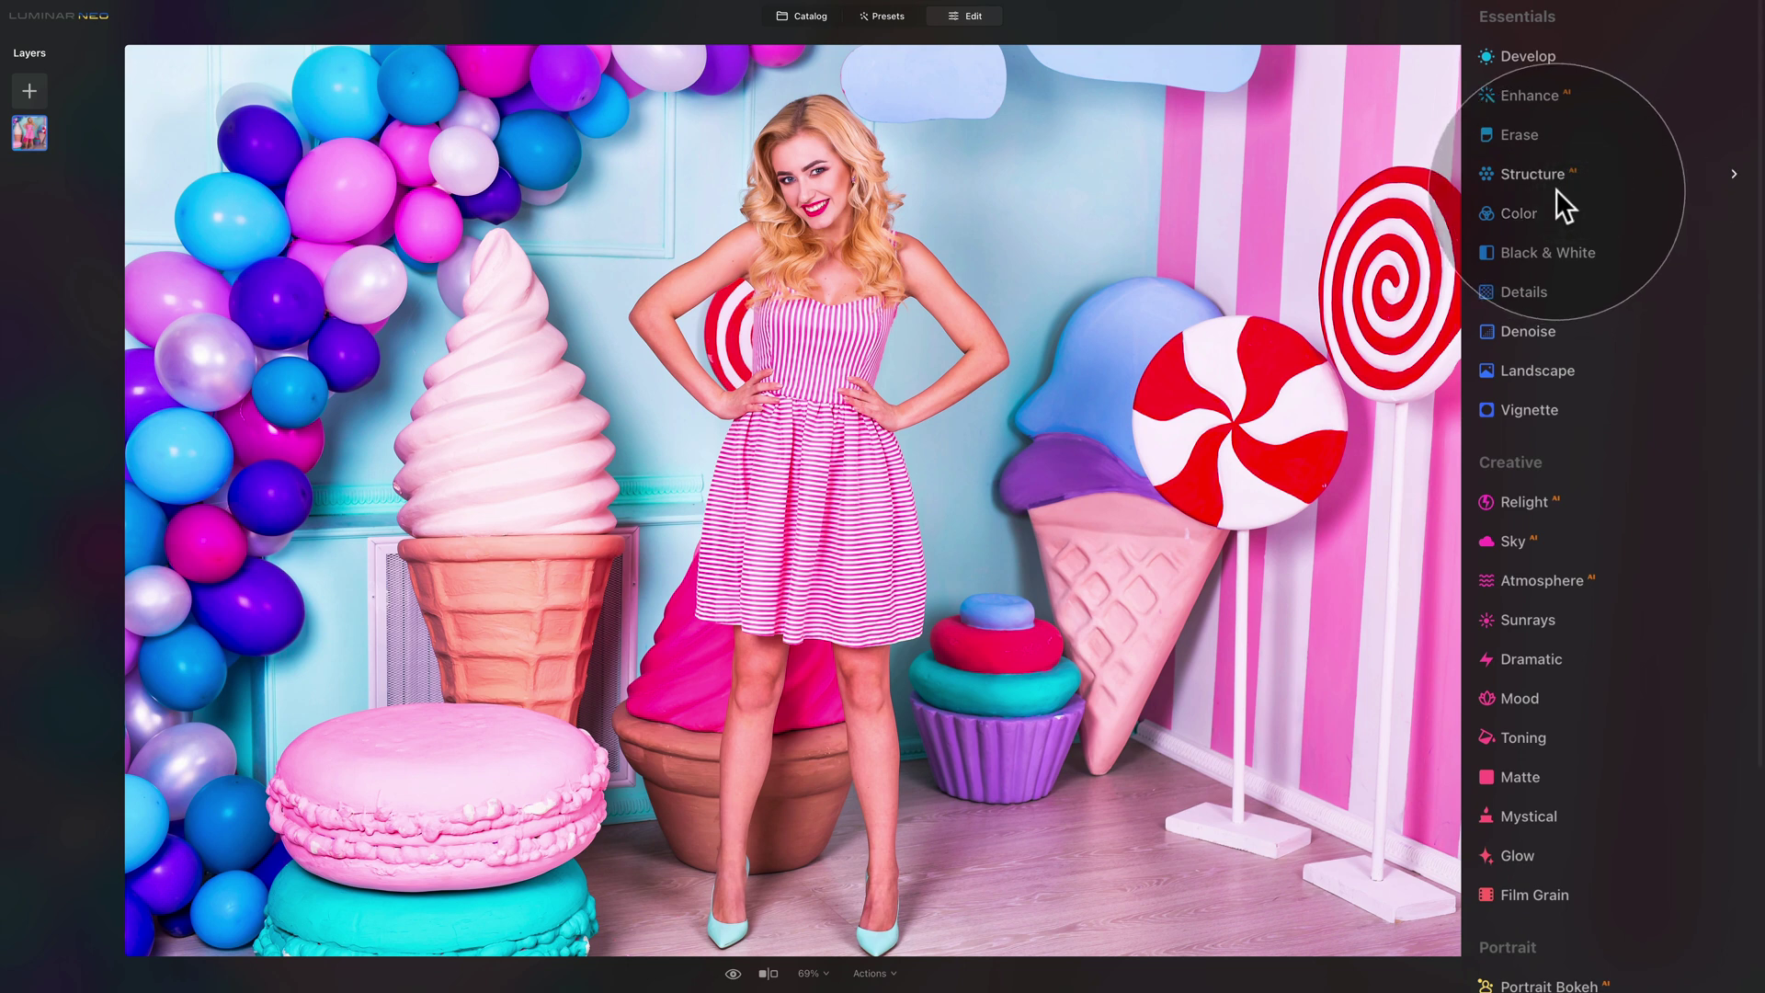
# Step: Apply the Mystical effect with an Amount of 15, and compare the photo with and without it
pyautogui.scroll(-5, 1555, 189)
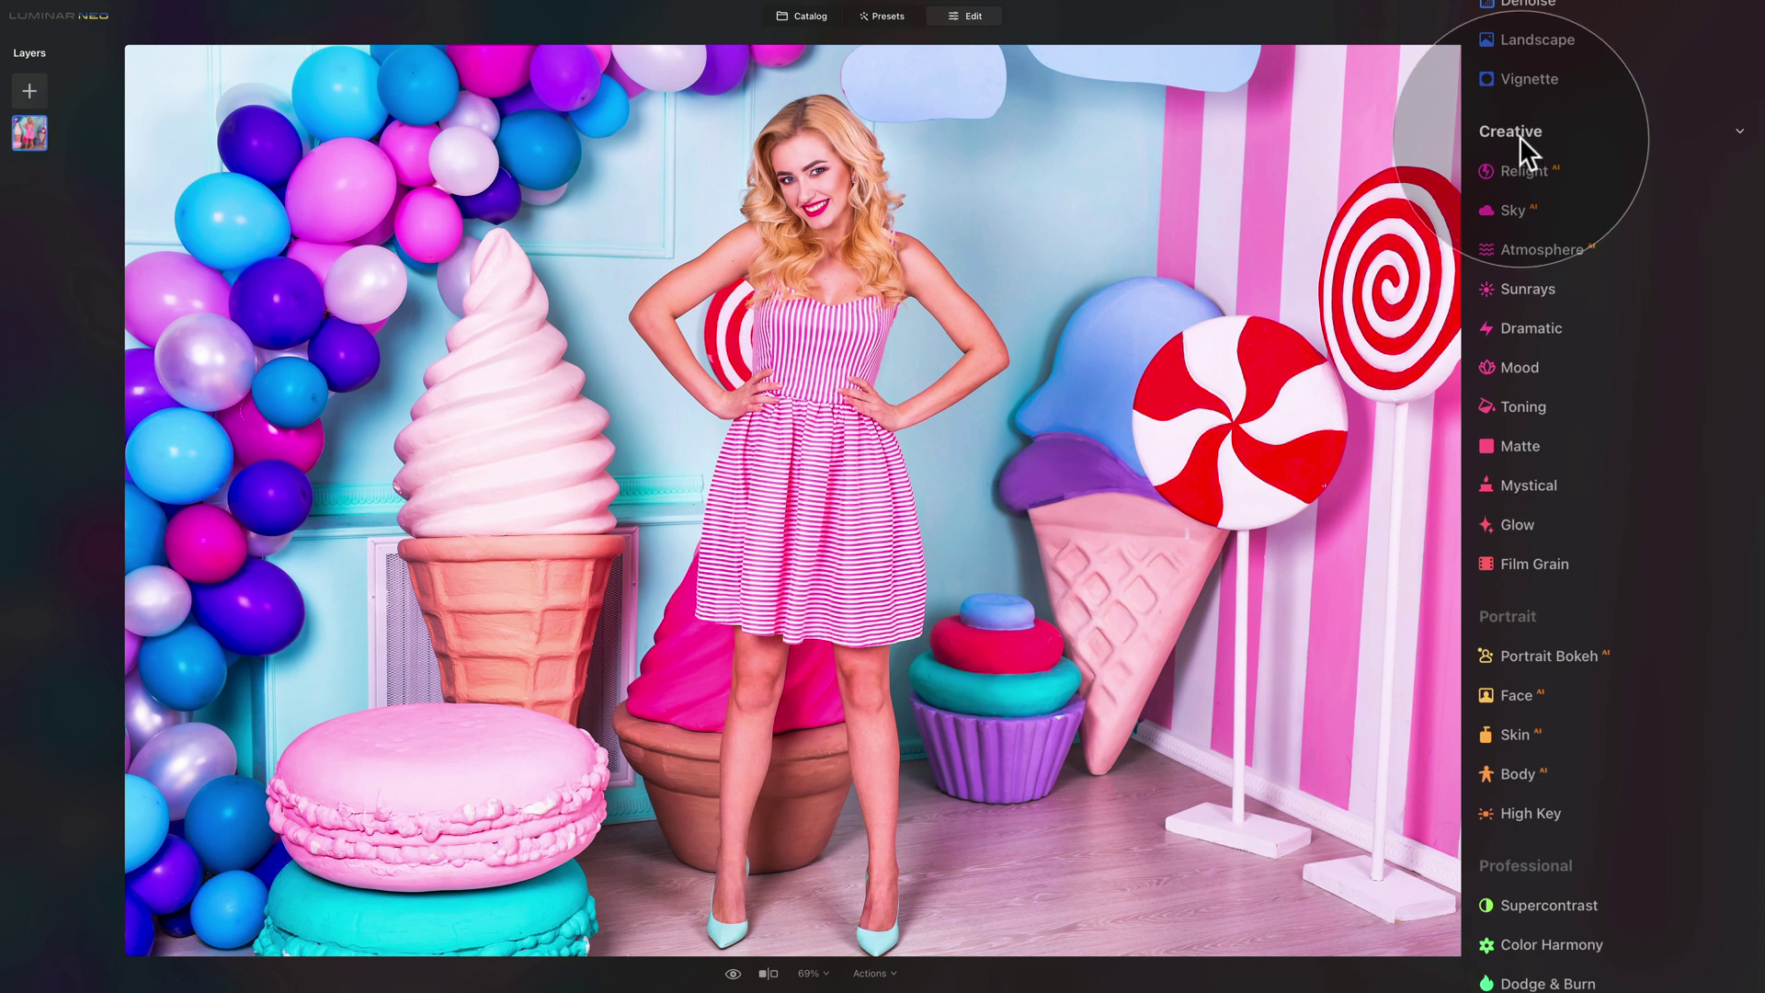
pyautogui.click(1560, 485)
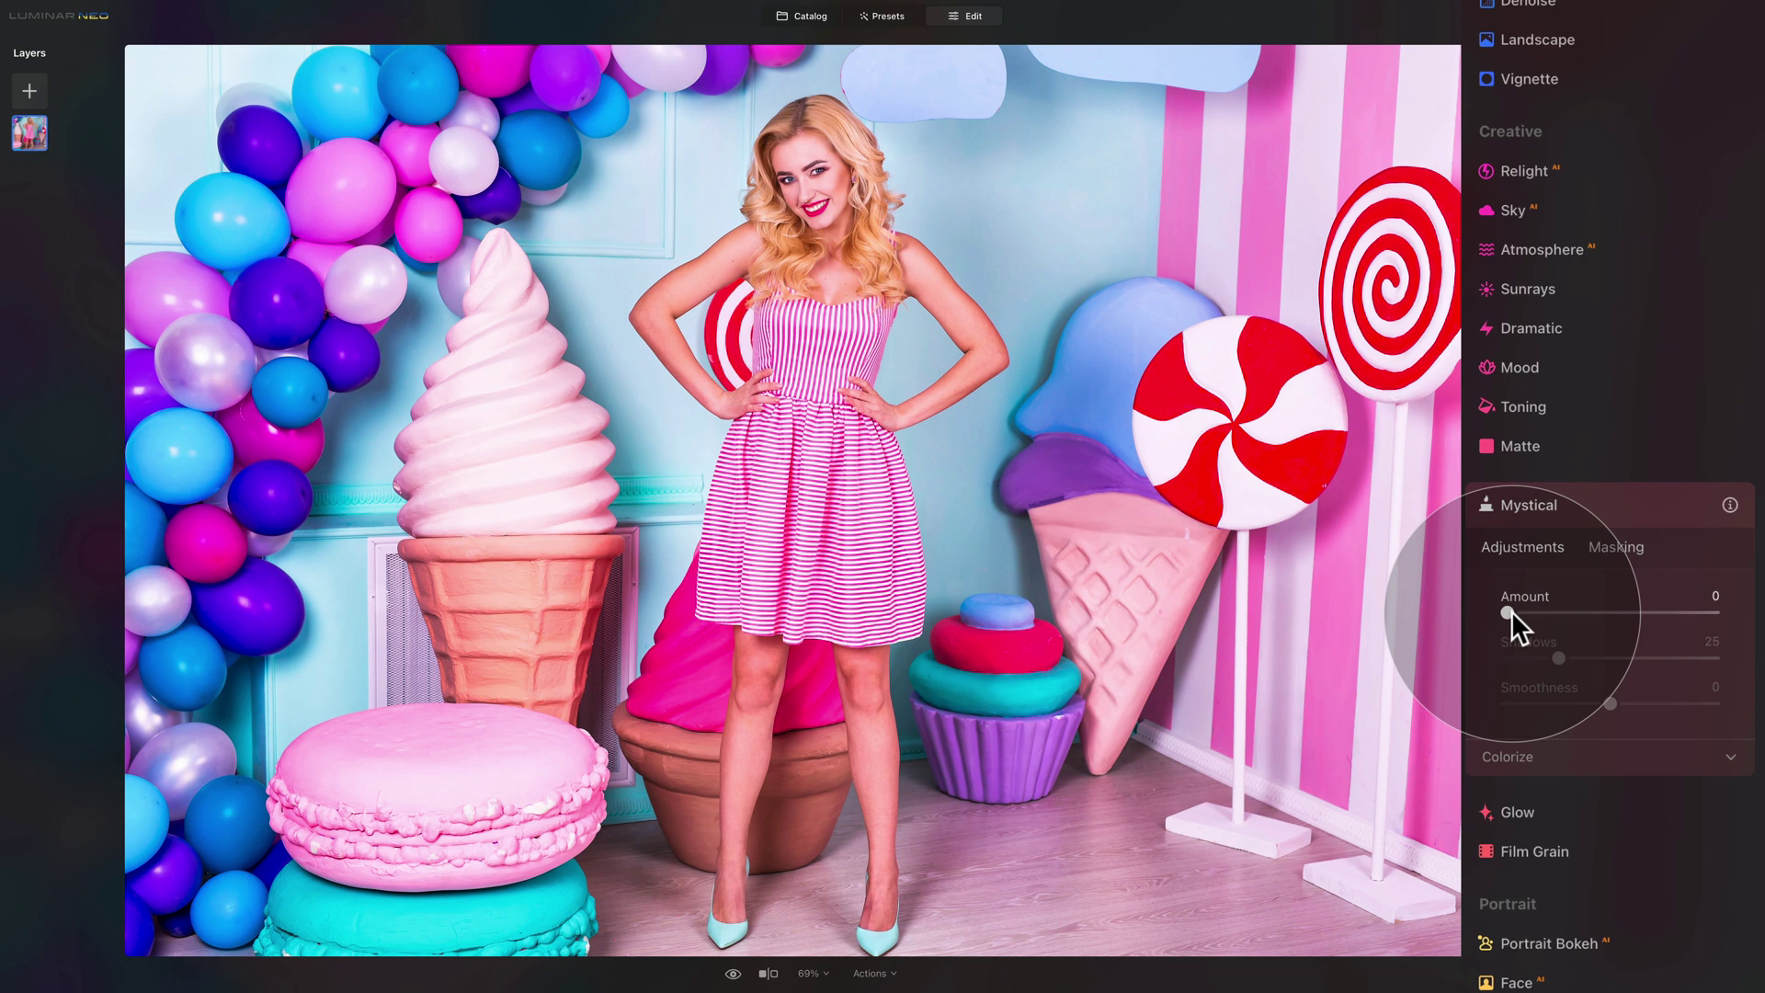
pyautogui.moveTo(1511, 610); pyautogui.dragTo(1541, 610)
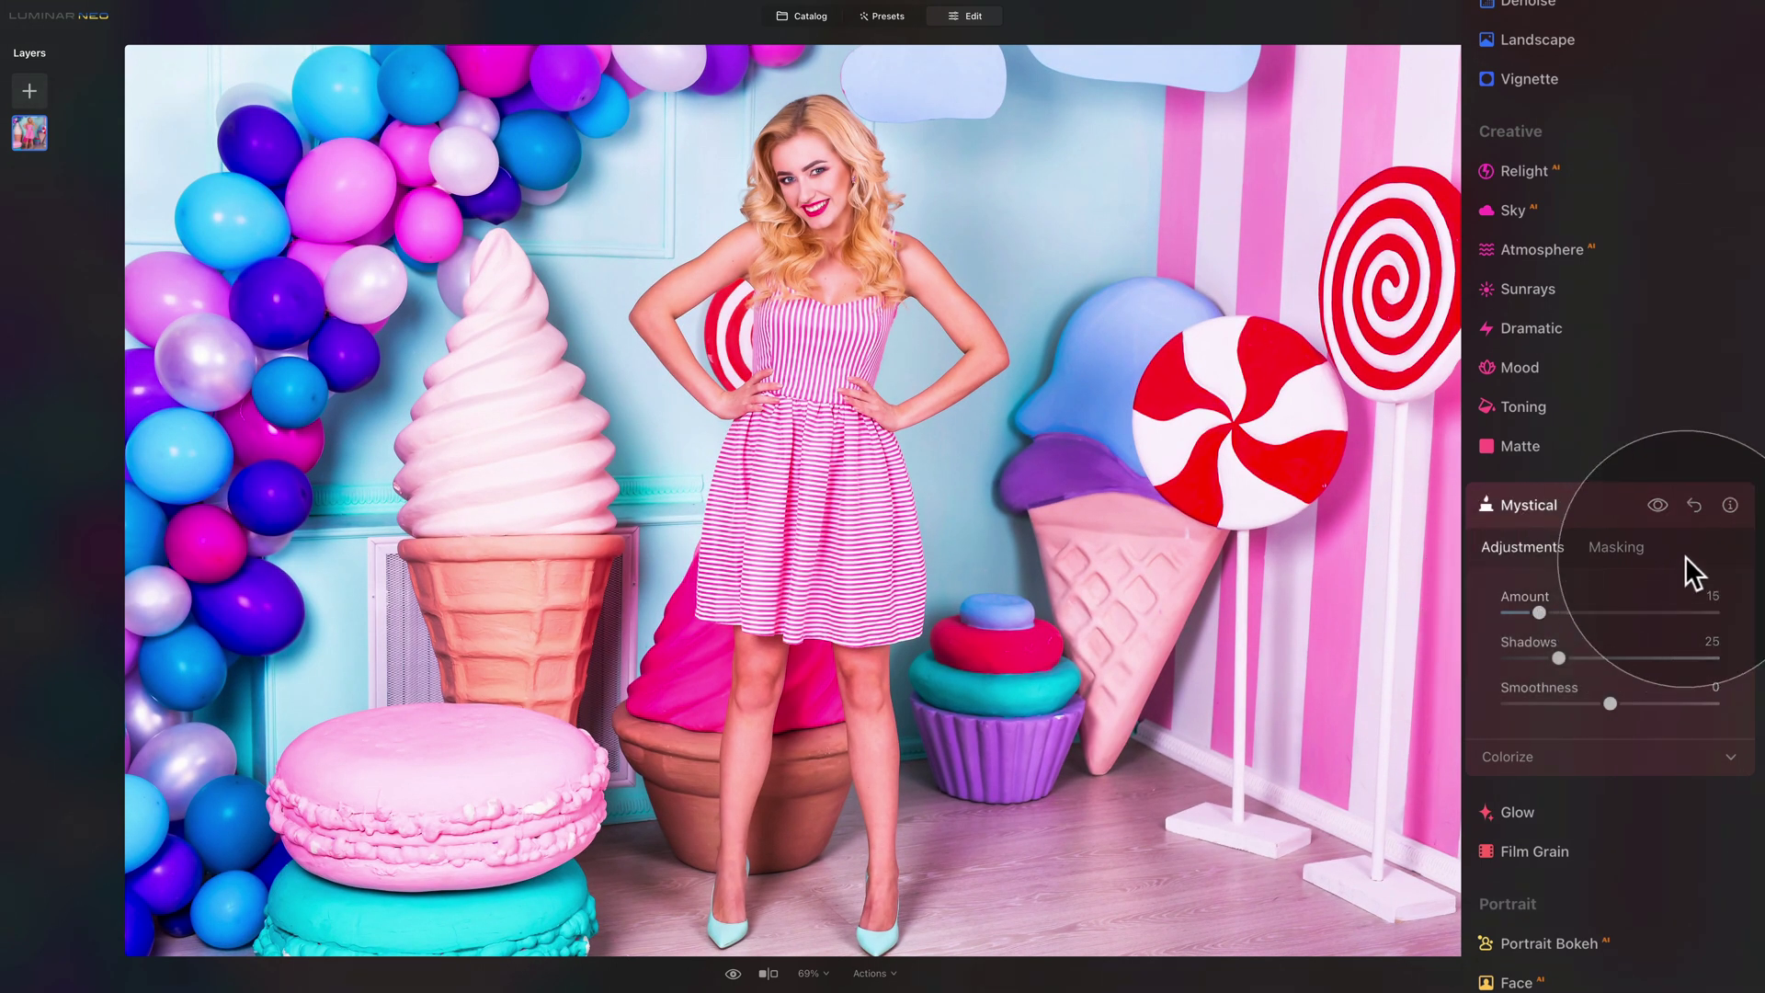
pyautogui.click(1660, 502)
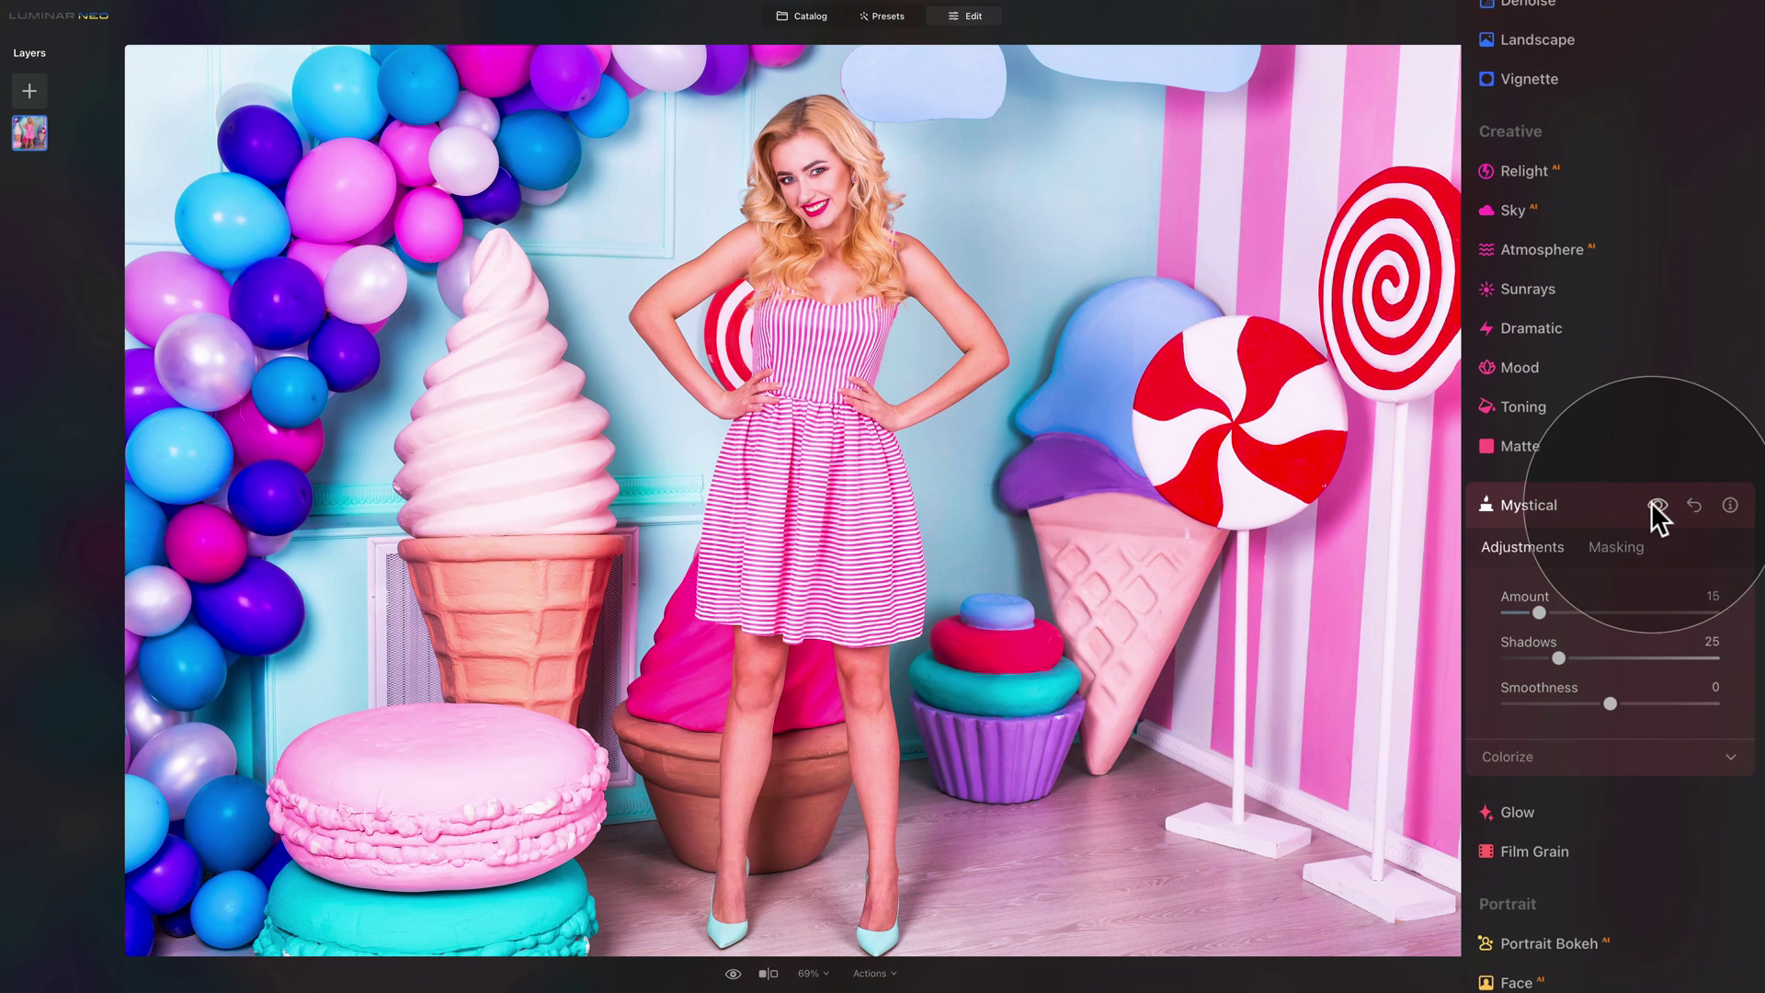
pyautogui.click(1562, 503)
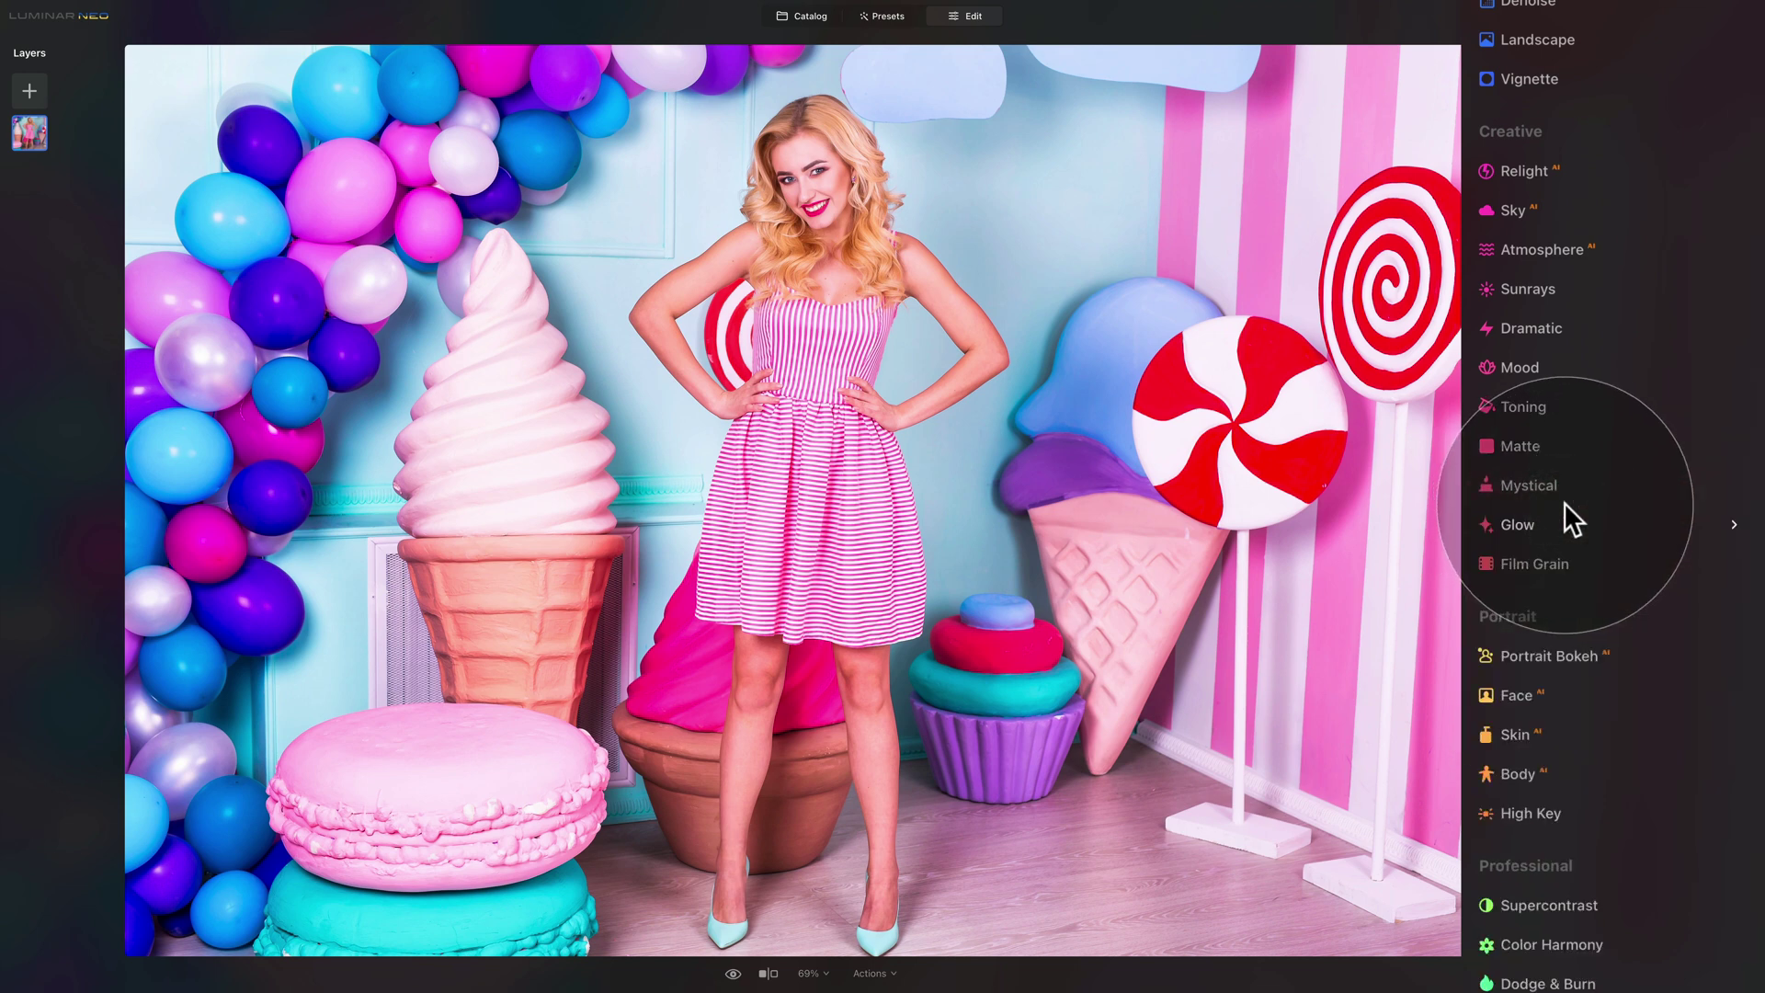
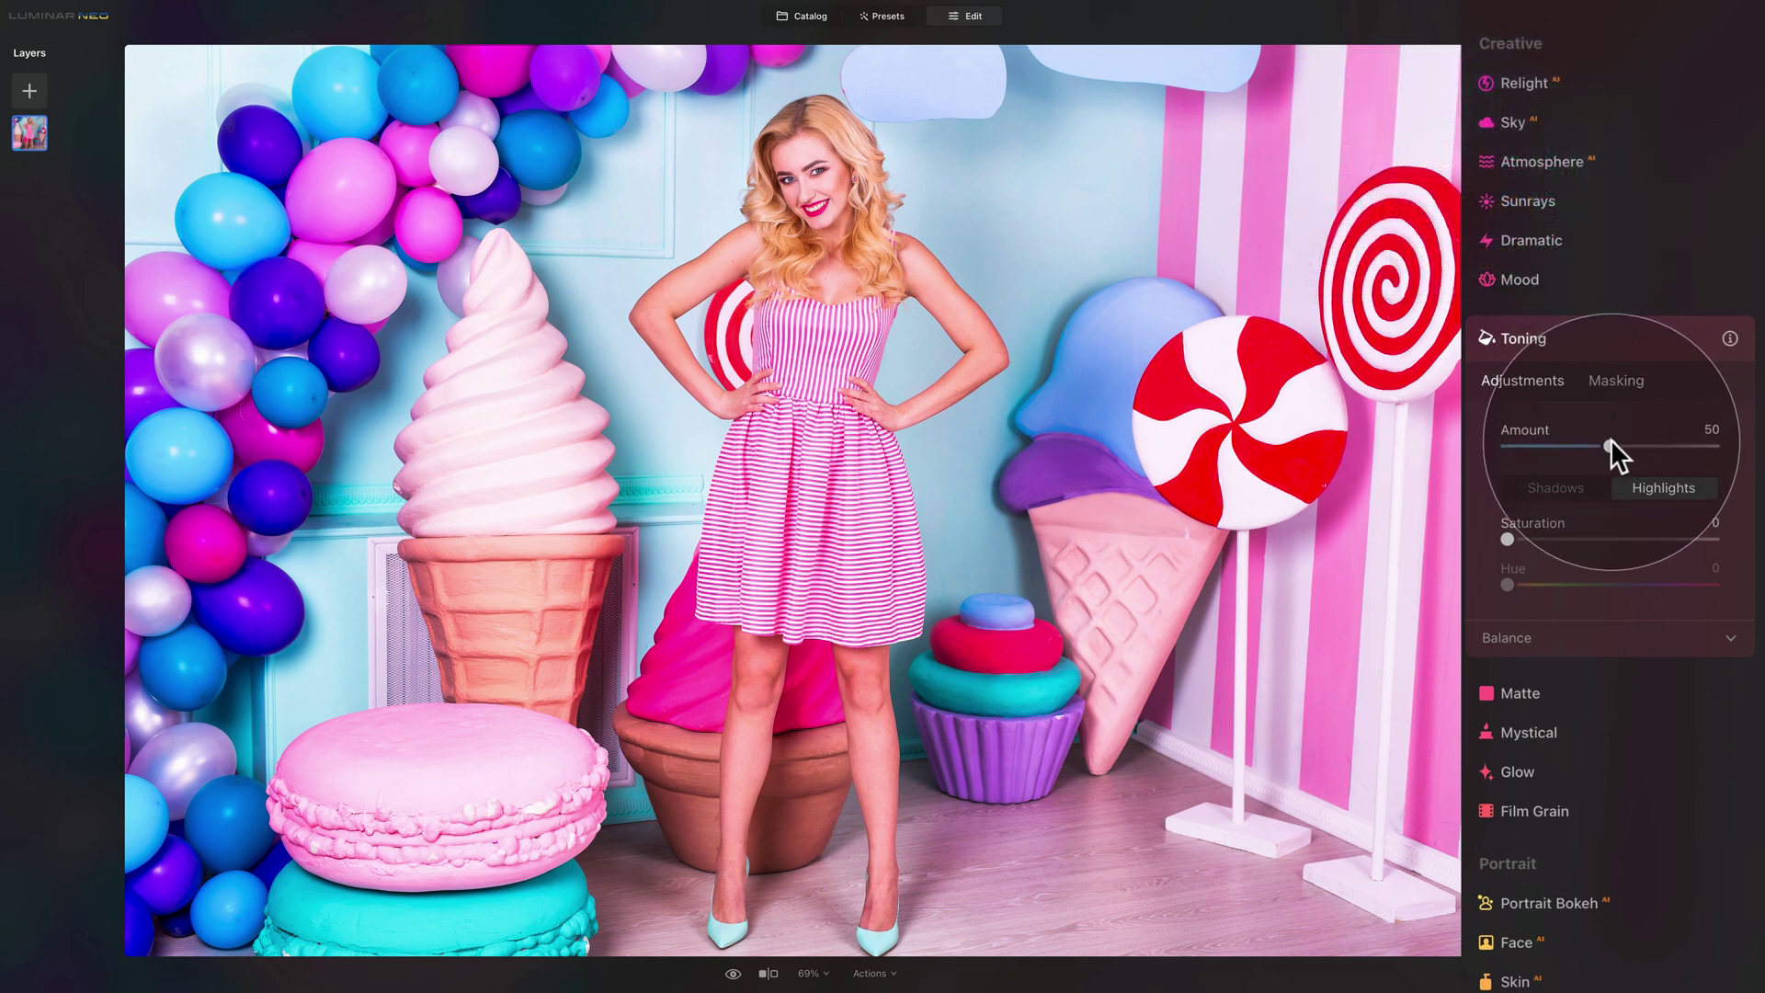
# Step: Set the Toning Amount to 100 and tint the shadows with Hue 308 and Saturation 23
pyautogui.moveTo(1611, 443); pyautogui.dragTo(1712, 446)
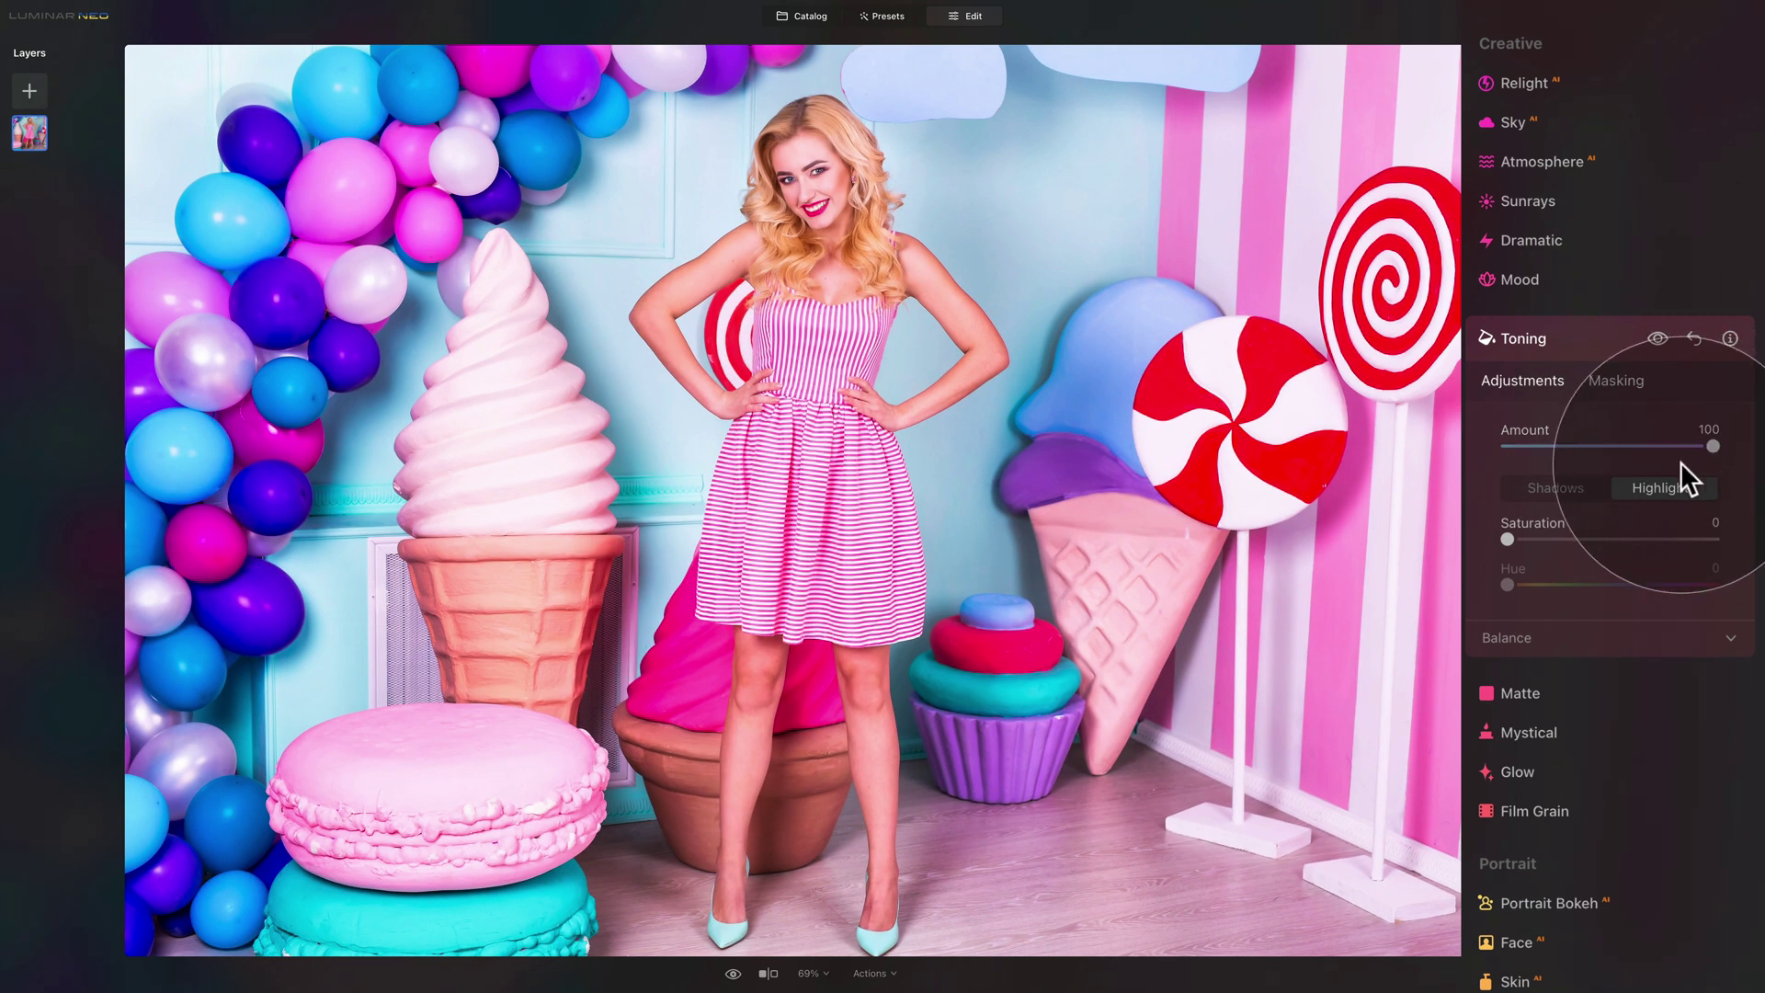
pyautogui.click(1558, 485)
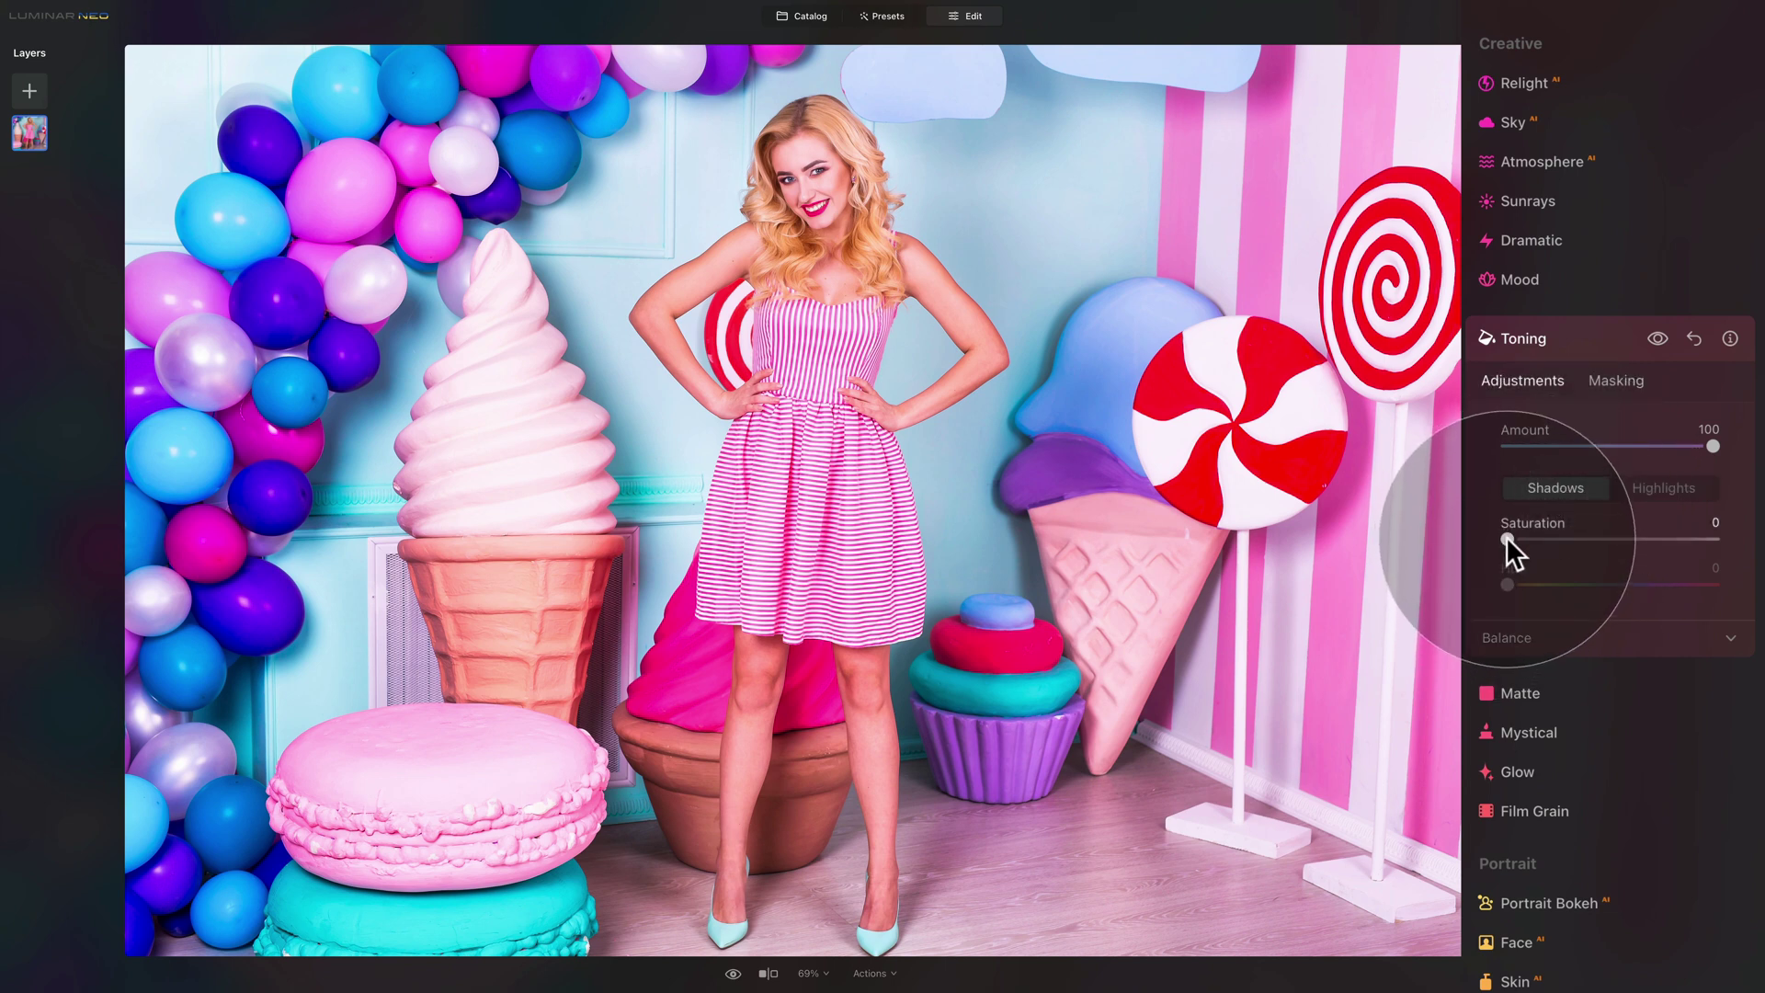
pyautogui.moveTo(1506, 539); pyautogui.dragTo(1734, 532)
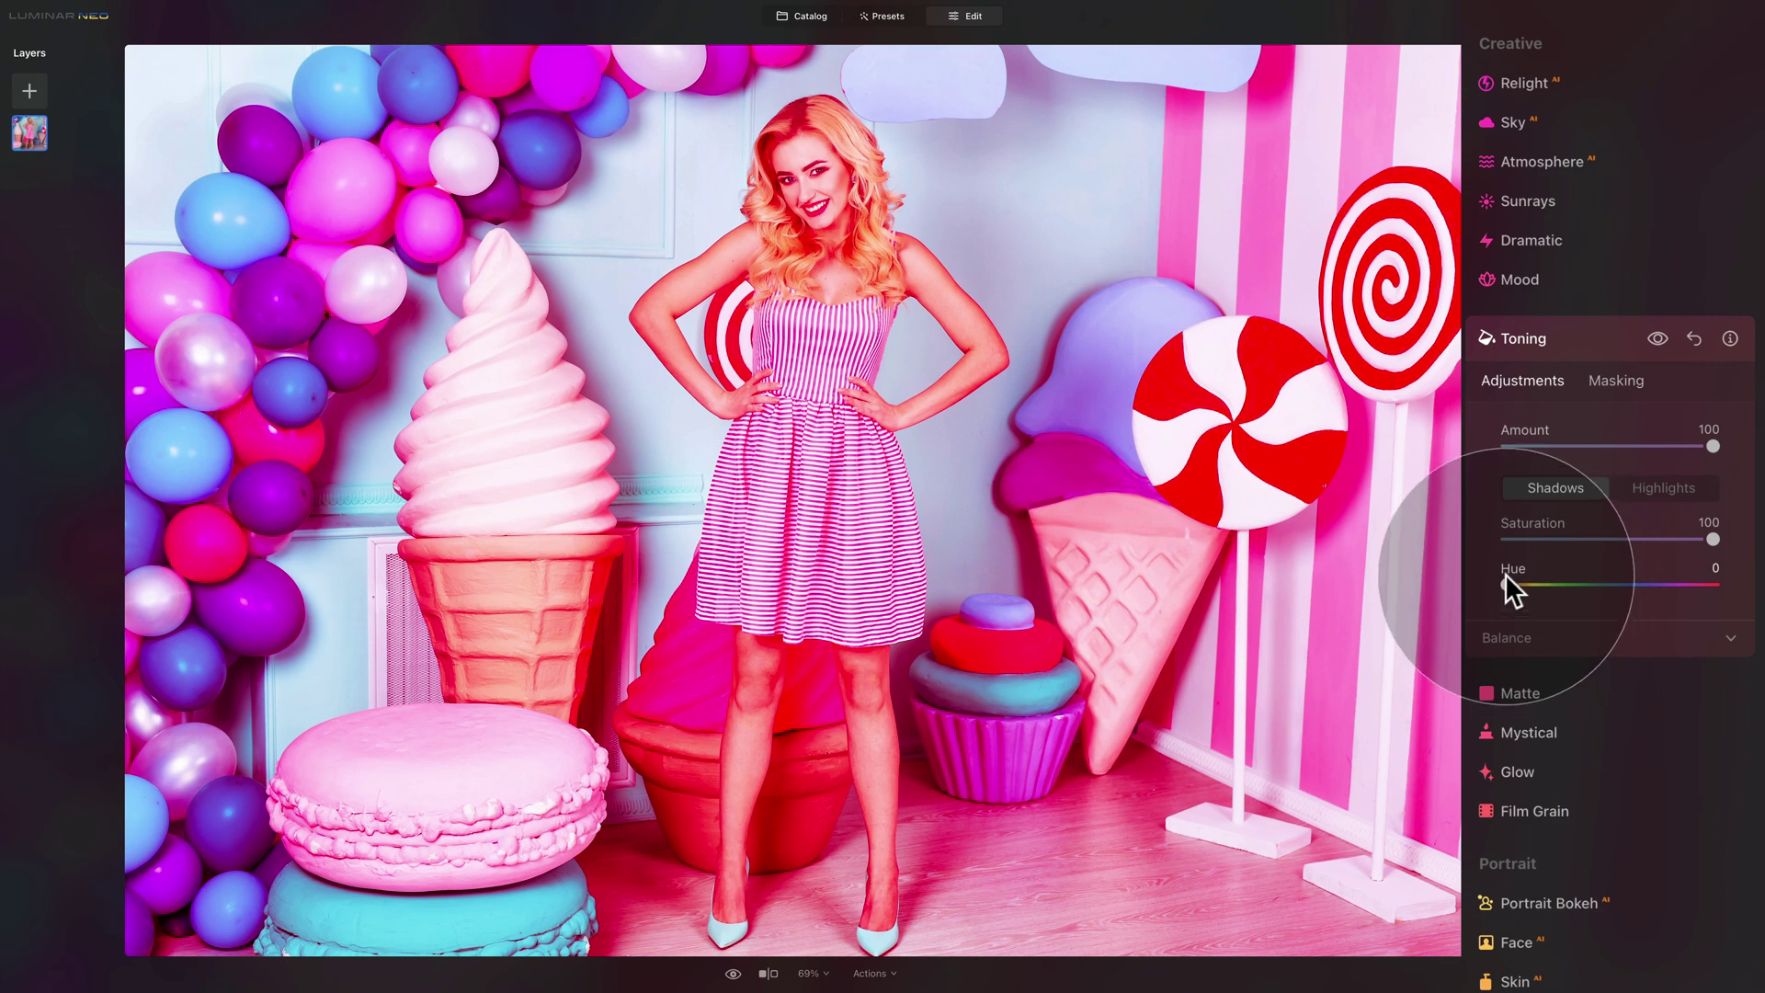
pyautogui.moveTo(1508, 585); pyautogui.dragTo(1674, 581)
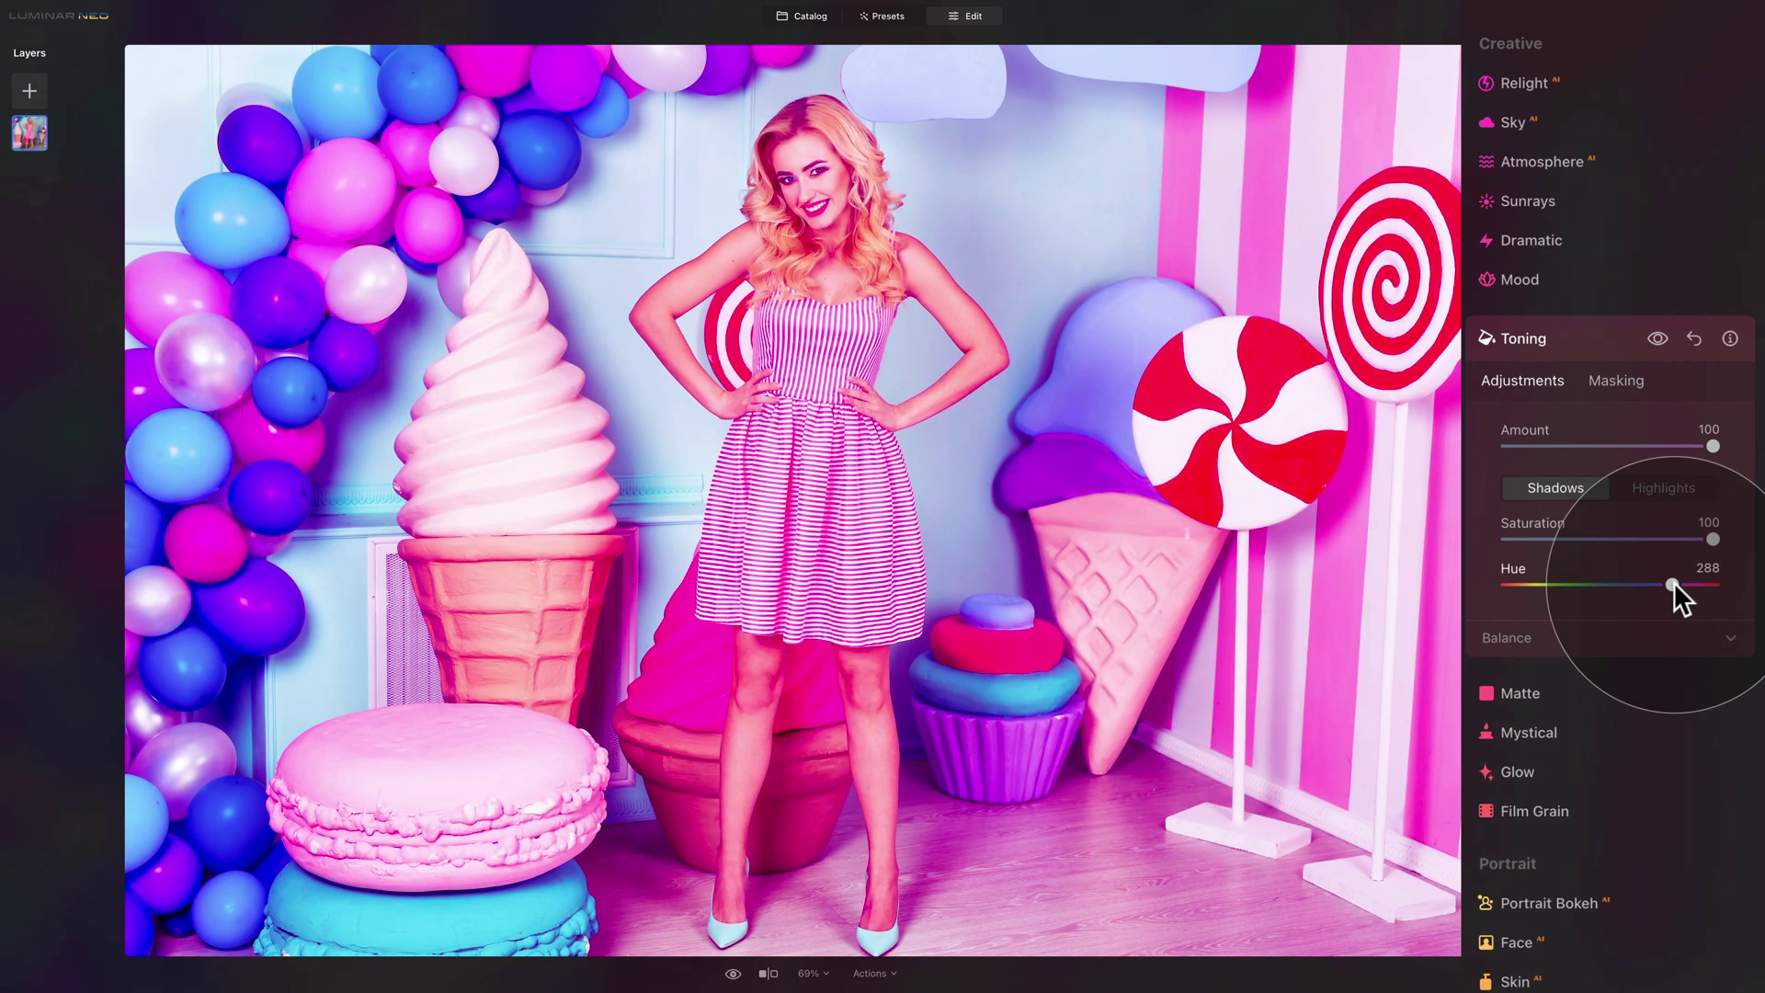
pyautogui.moveTo(1673, 581); pyautogui.dragTo(1685, 582)
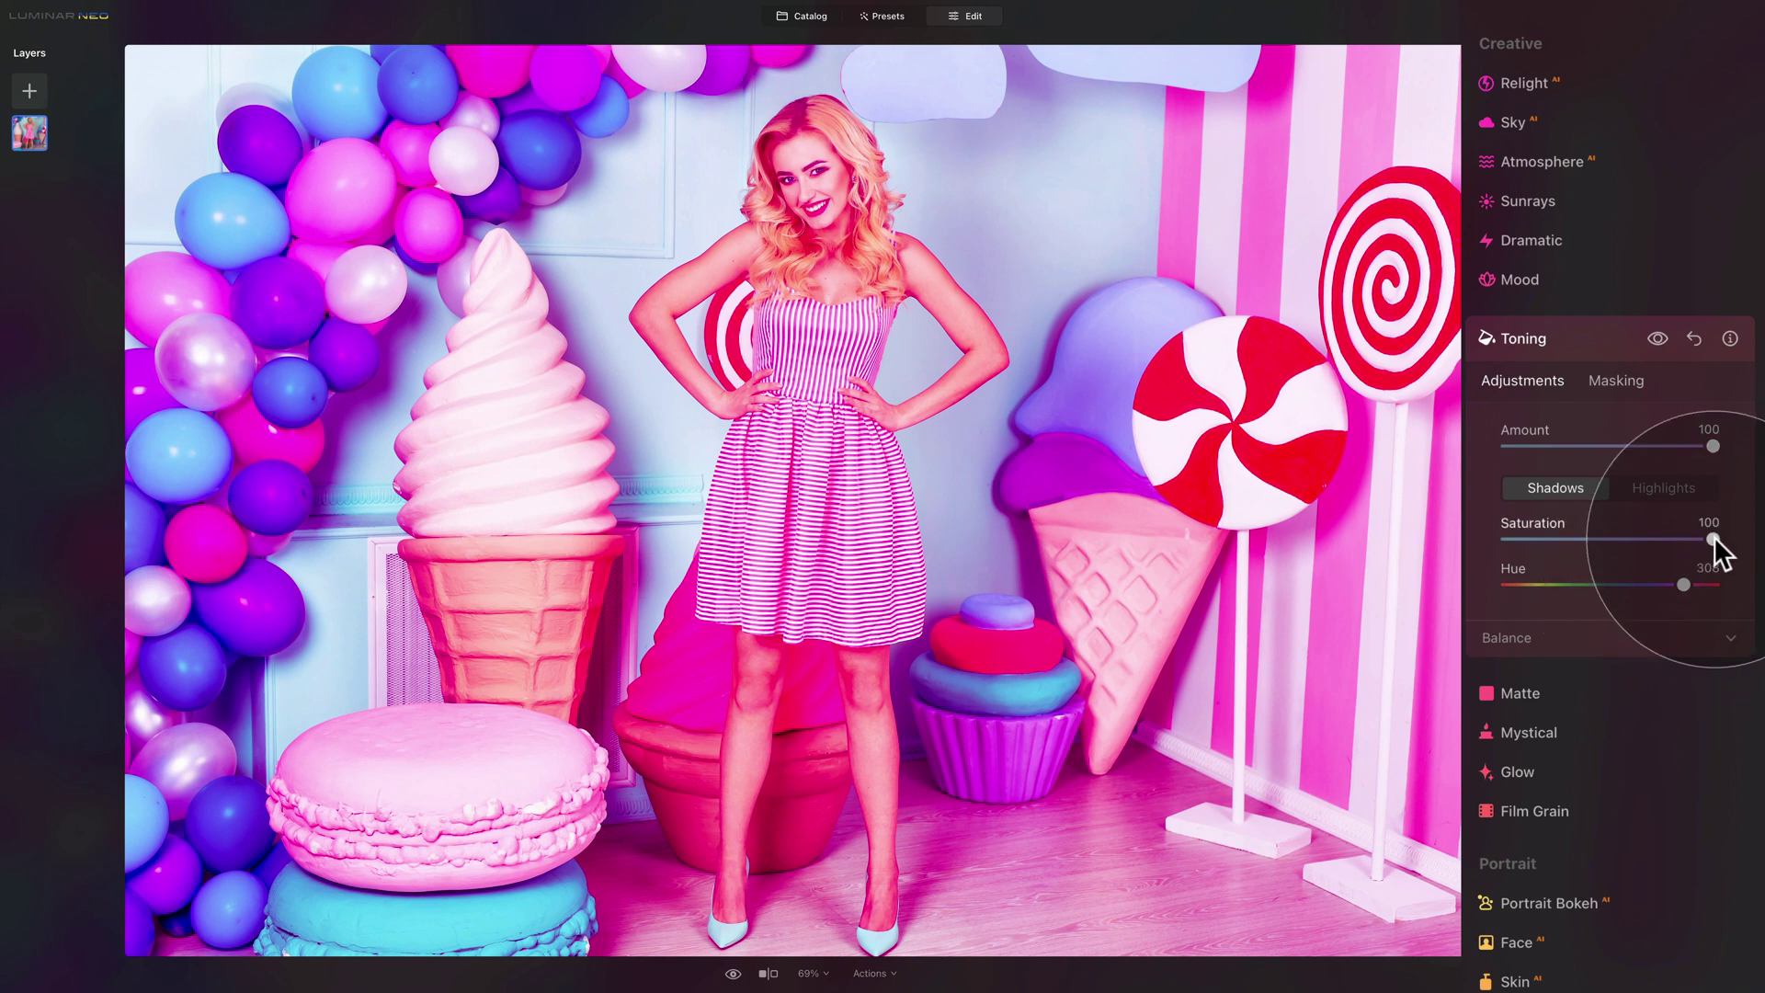
pyautogui.moveTo(1713, 538); pyautogui.dragTo(1555, 551)
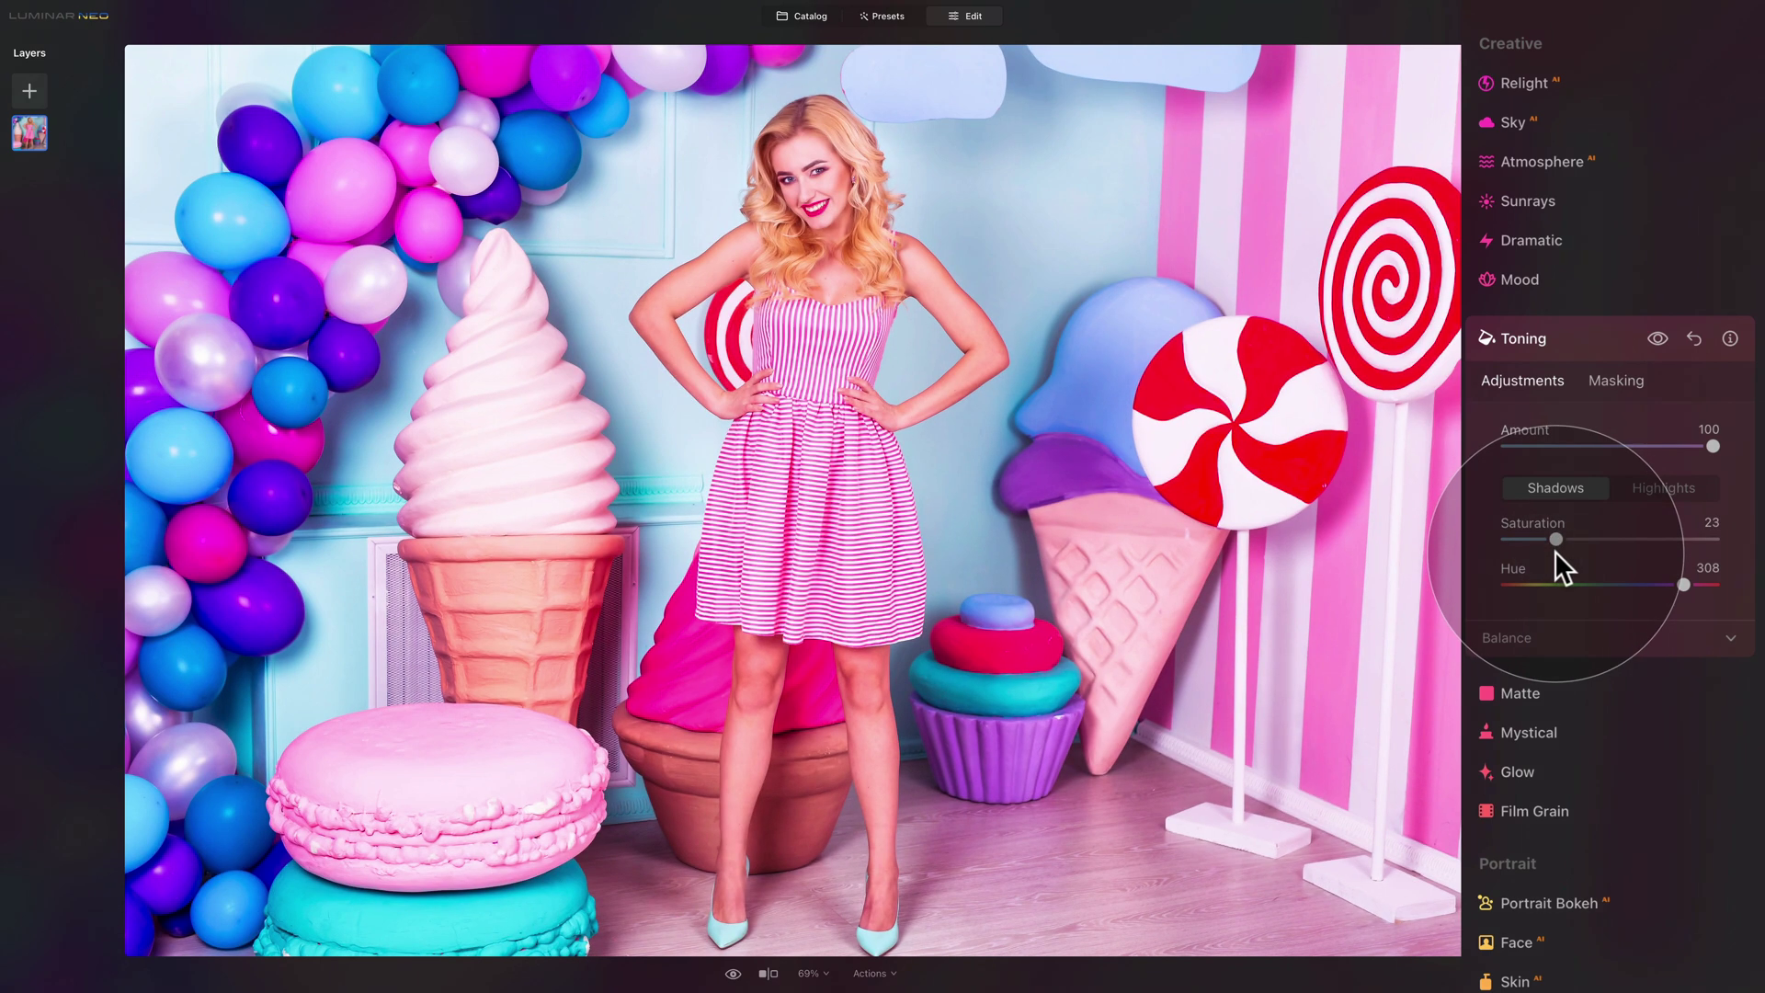
# Step: Tone the highlights with Hue 15 and Saturation 30, and compare the photo with and without Toning
pyautogui.click(1664, 488)
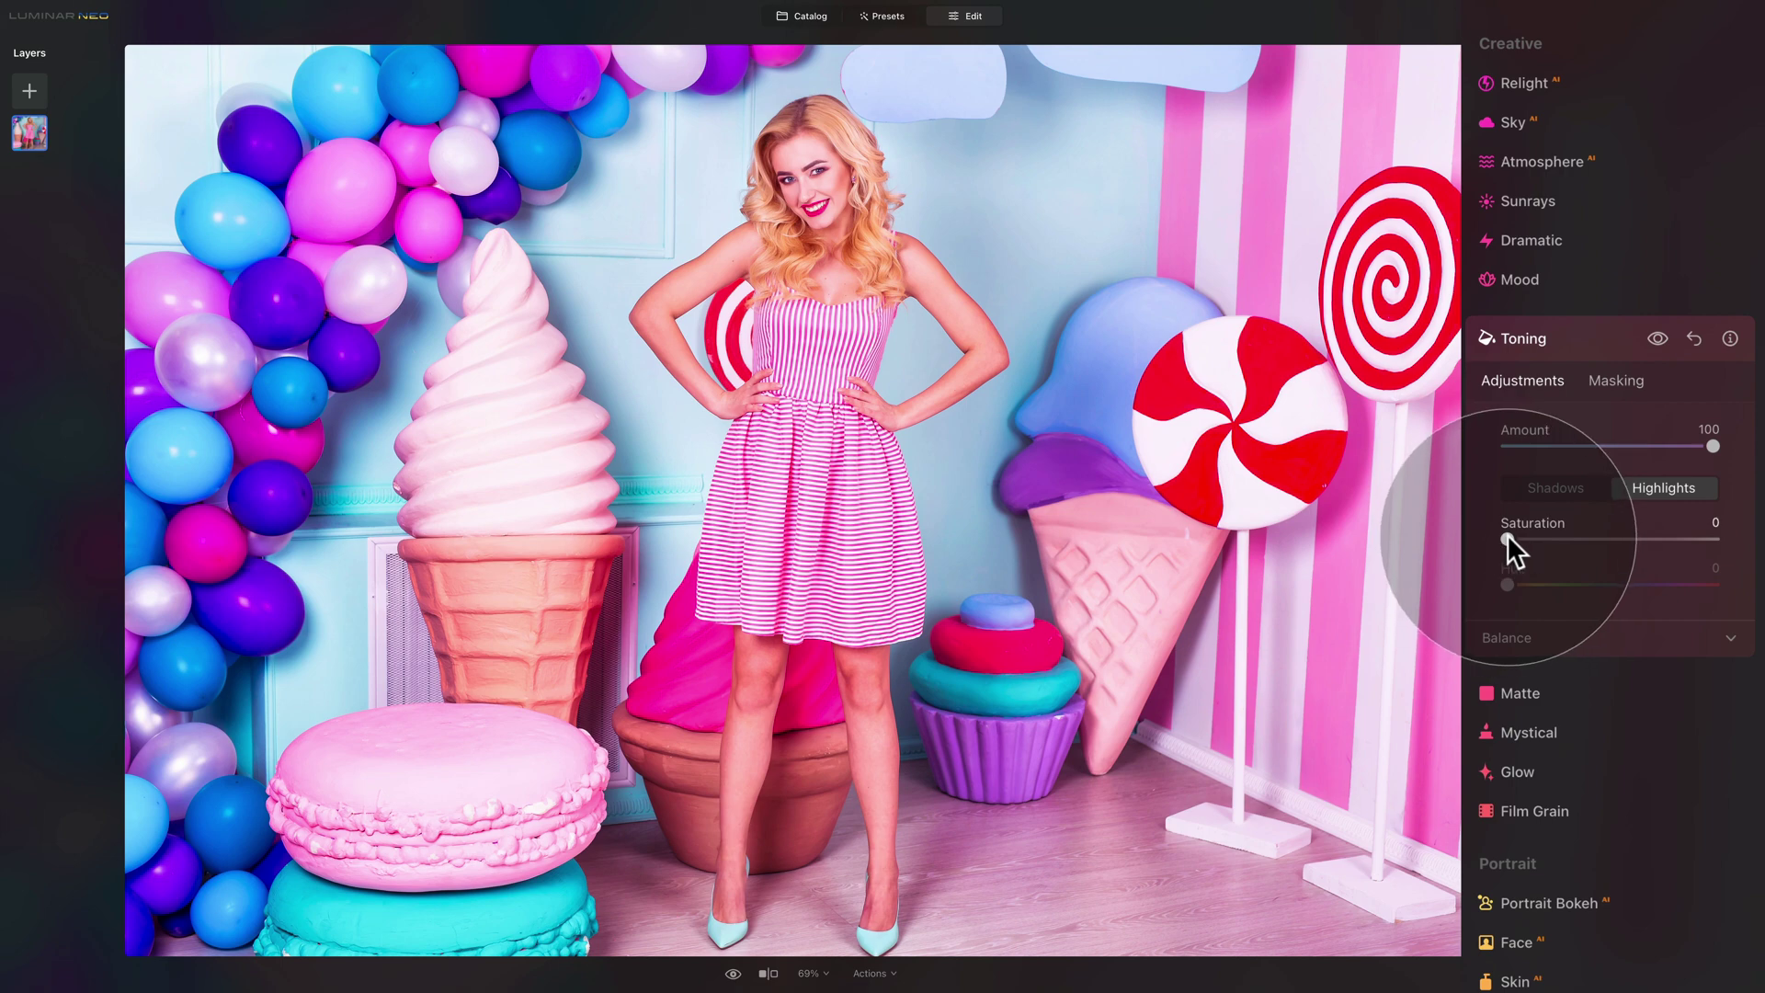
pyautogui.moveTo(1508, 540); pyautogui.dragTo(1750, 544)
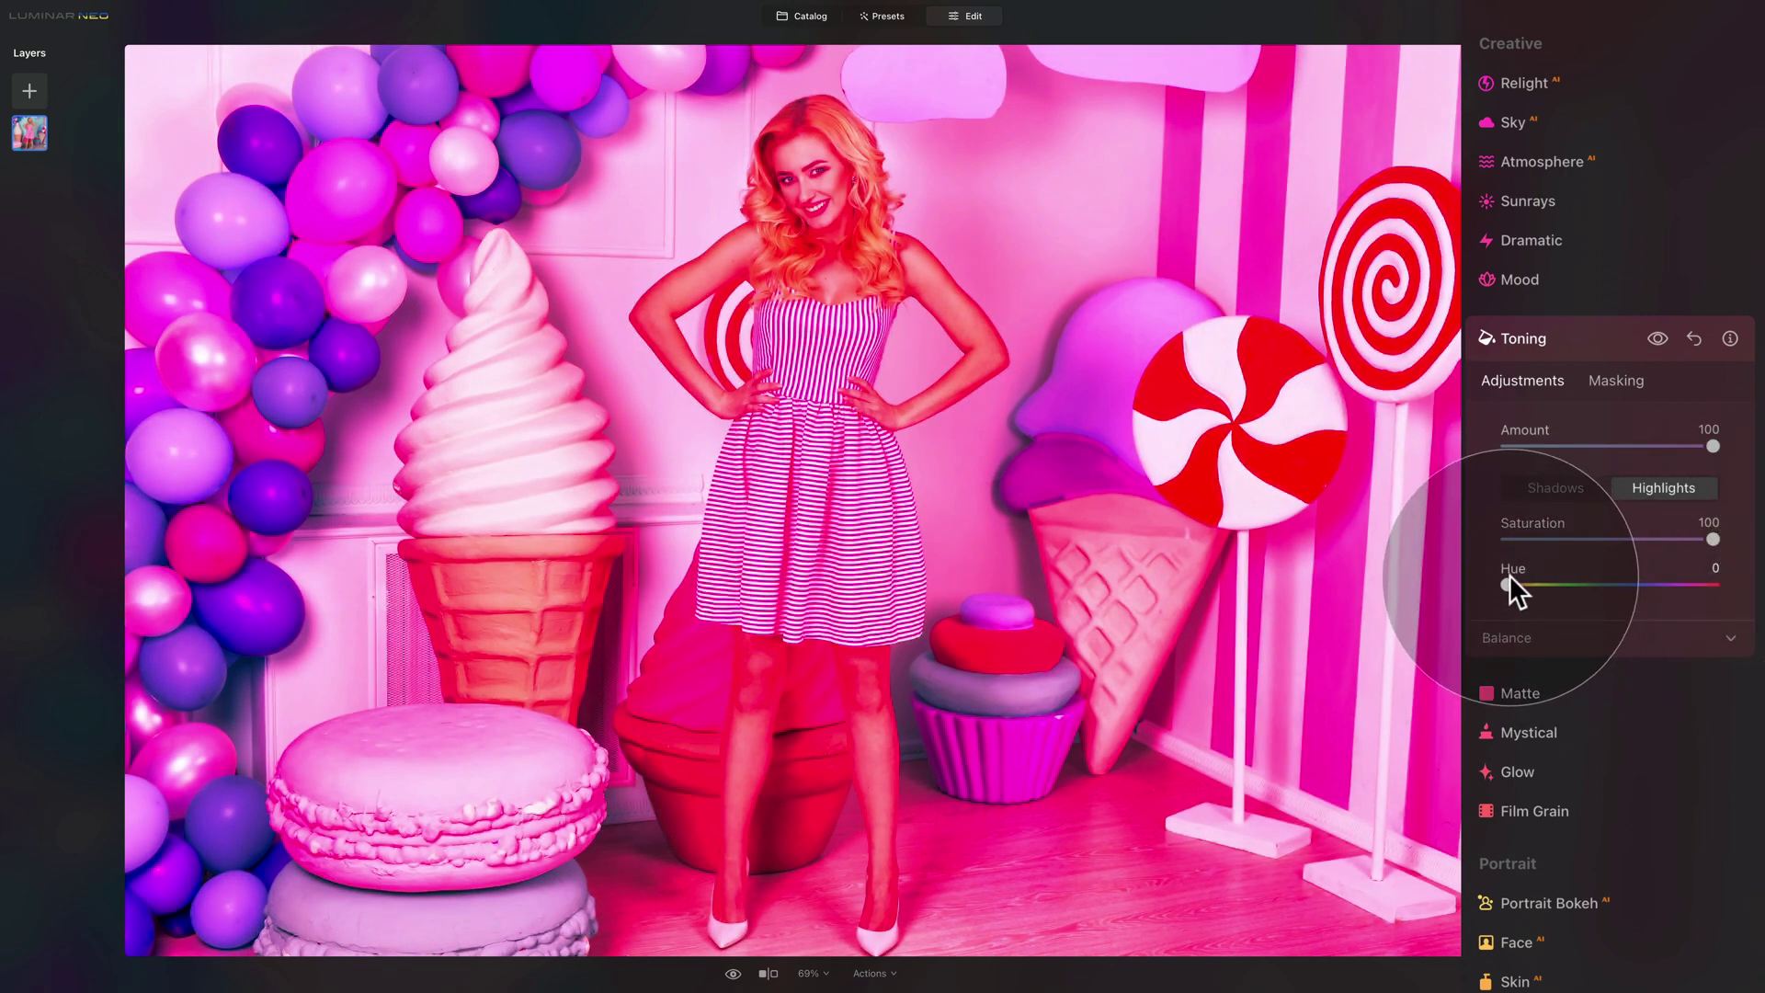
pyautogui.moveTo(1507, 583); pyautogui.dragTo(1515, 584)
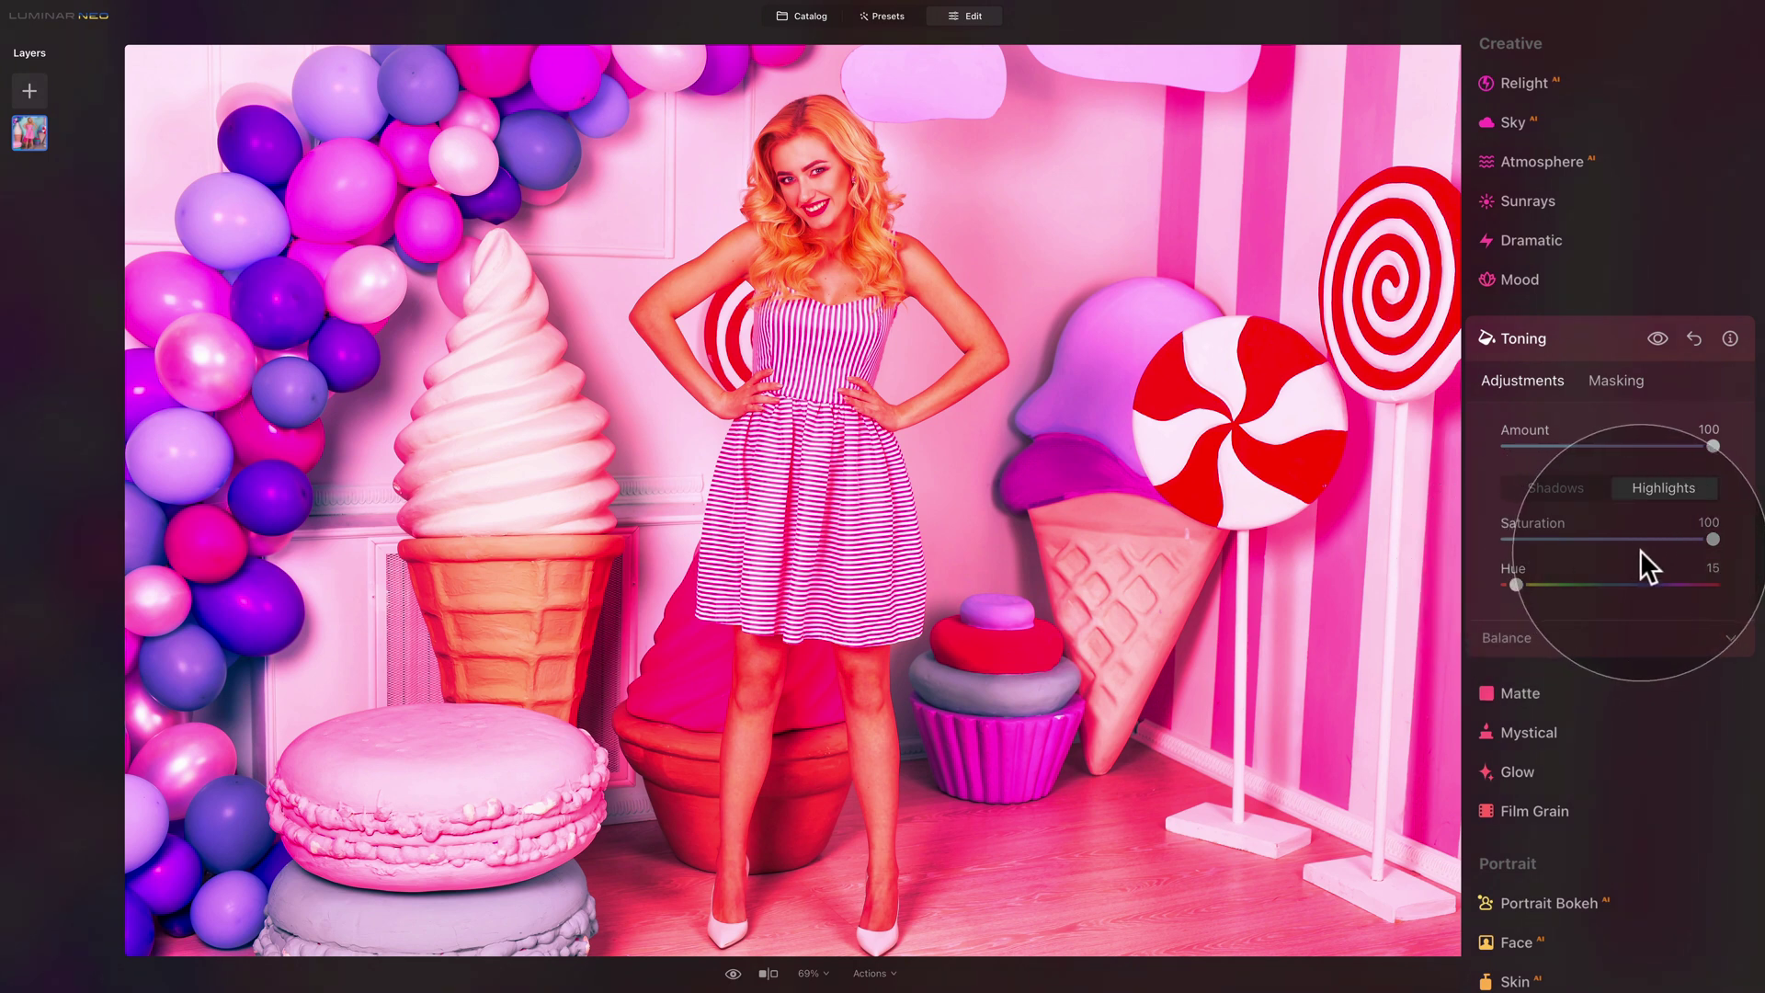
pyautogui.moveTo(1713, 535); pyautogui.dragTo(1562, 541)
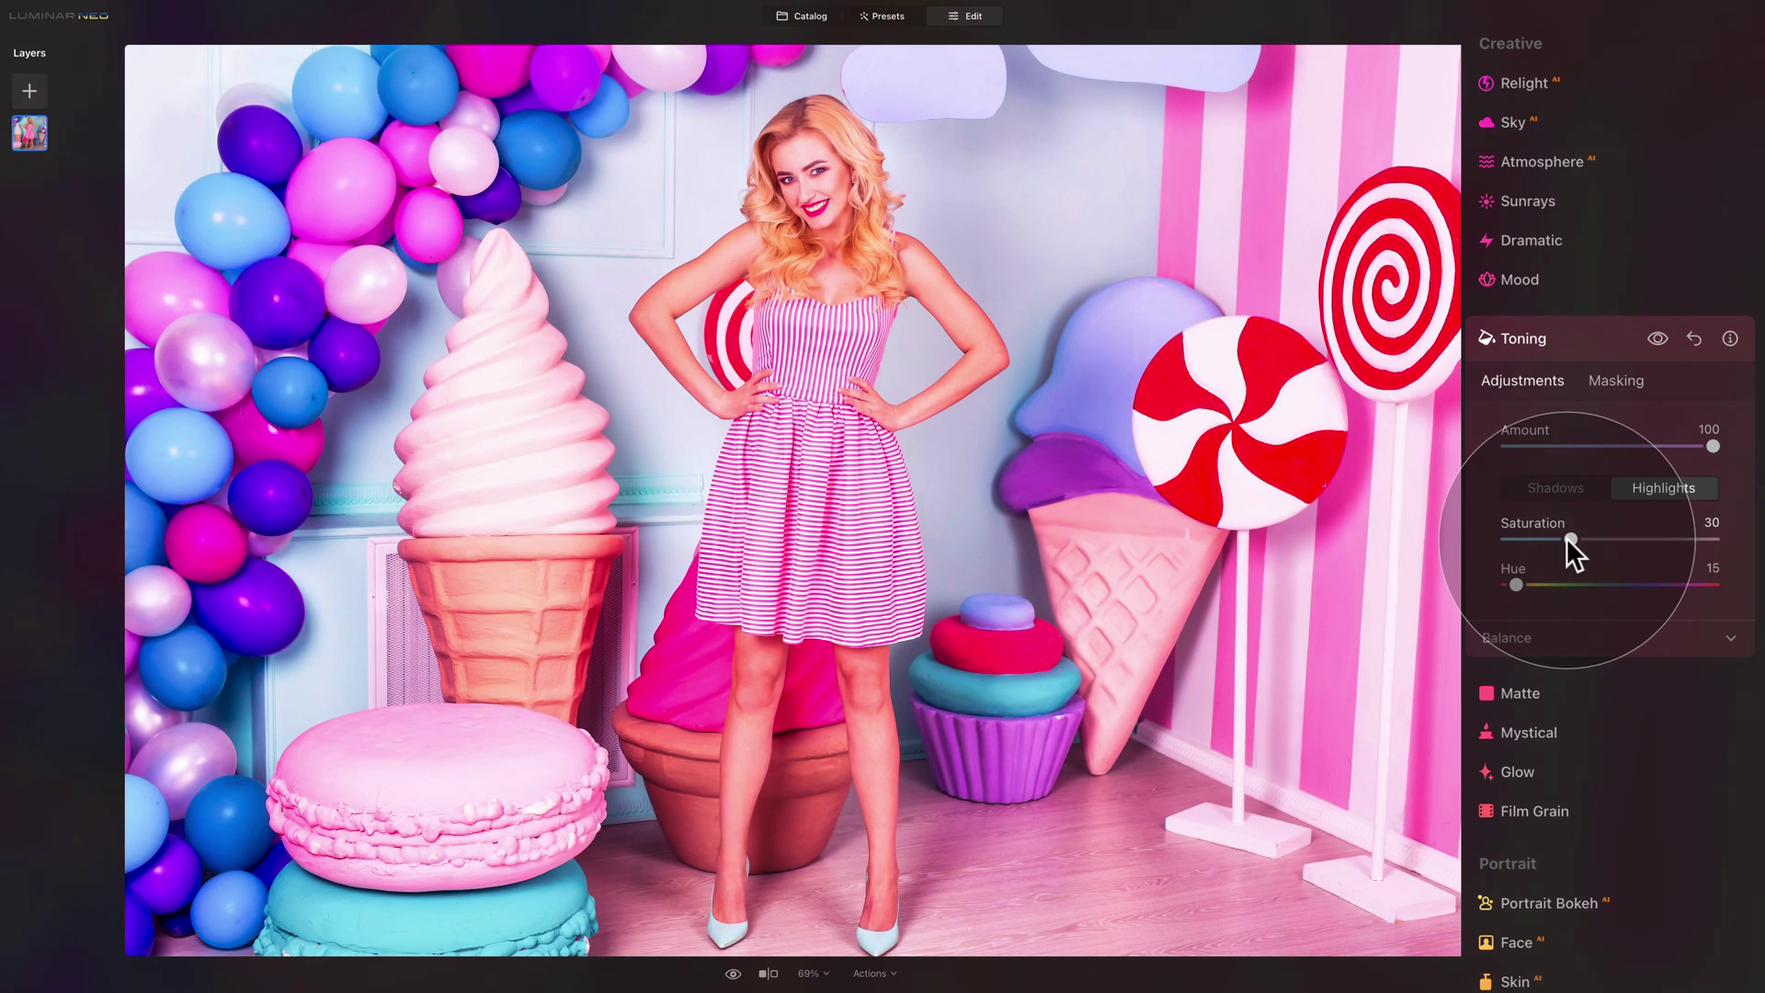
pyautogui.click(1655, 337)
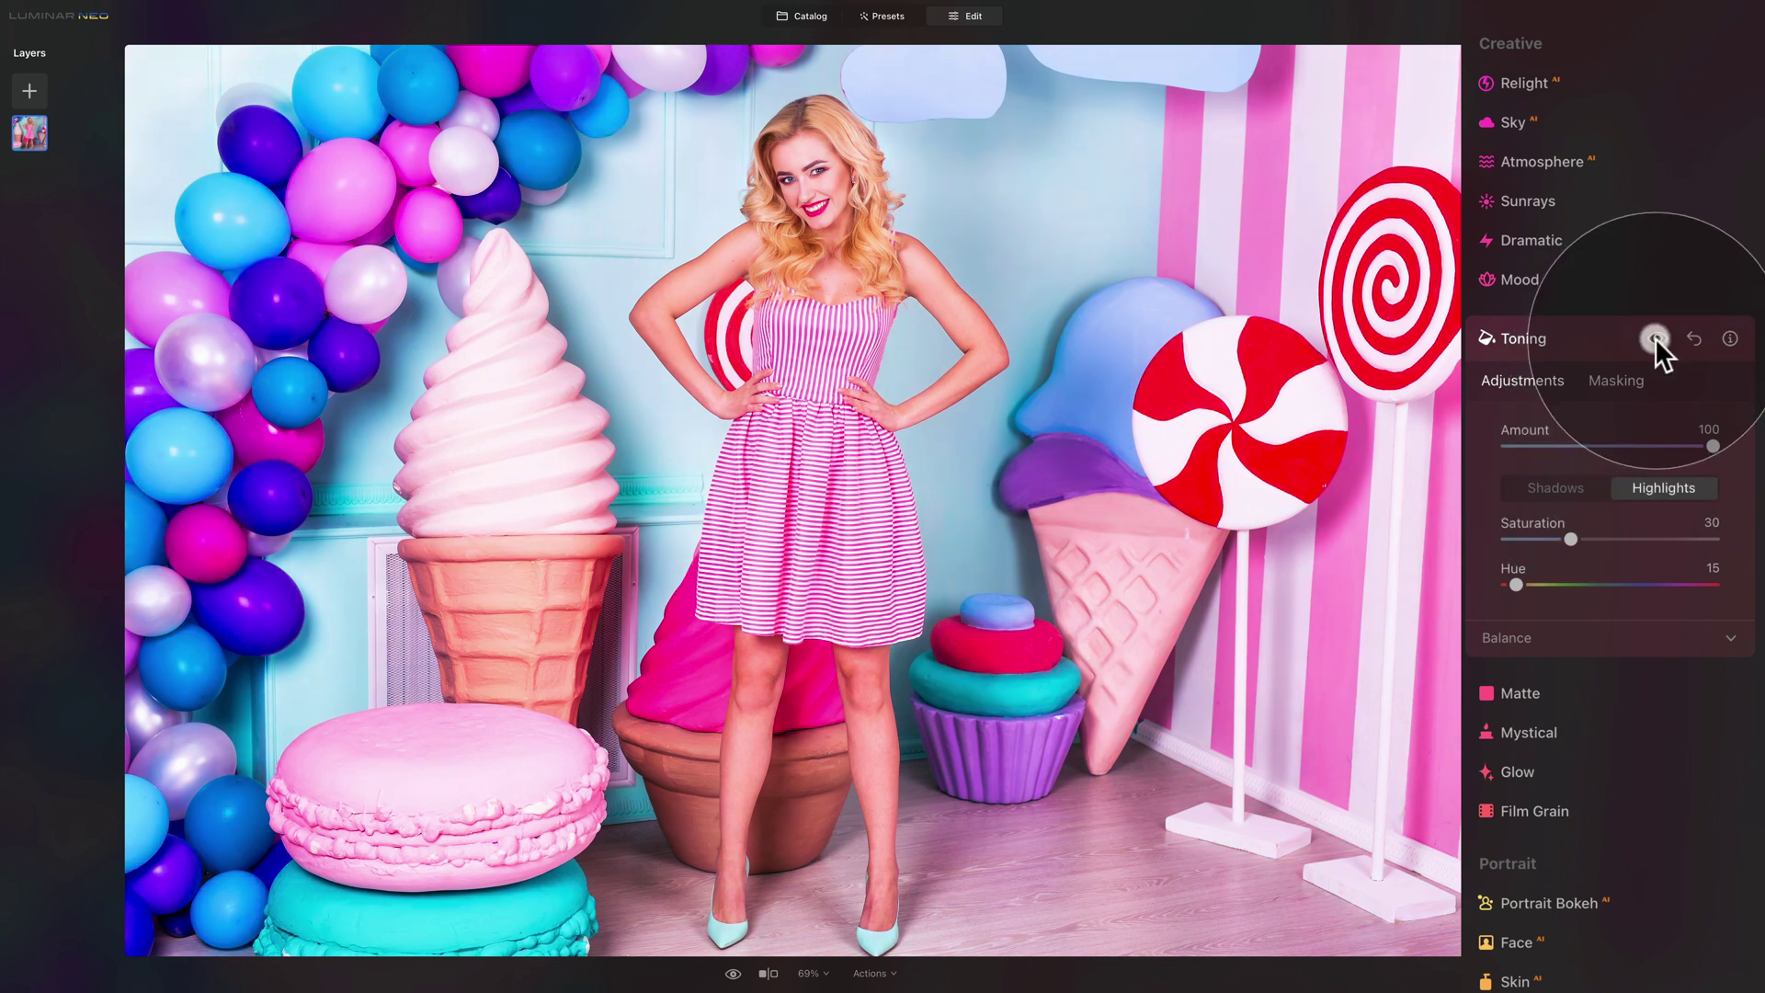
pyautogui.click(1655, 338)
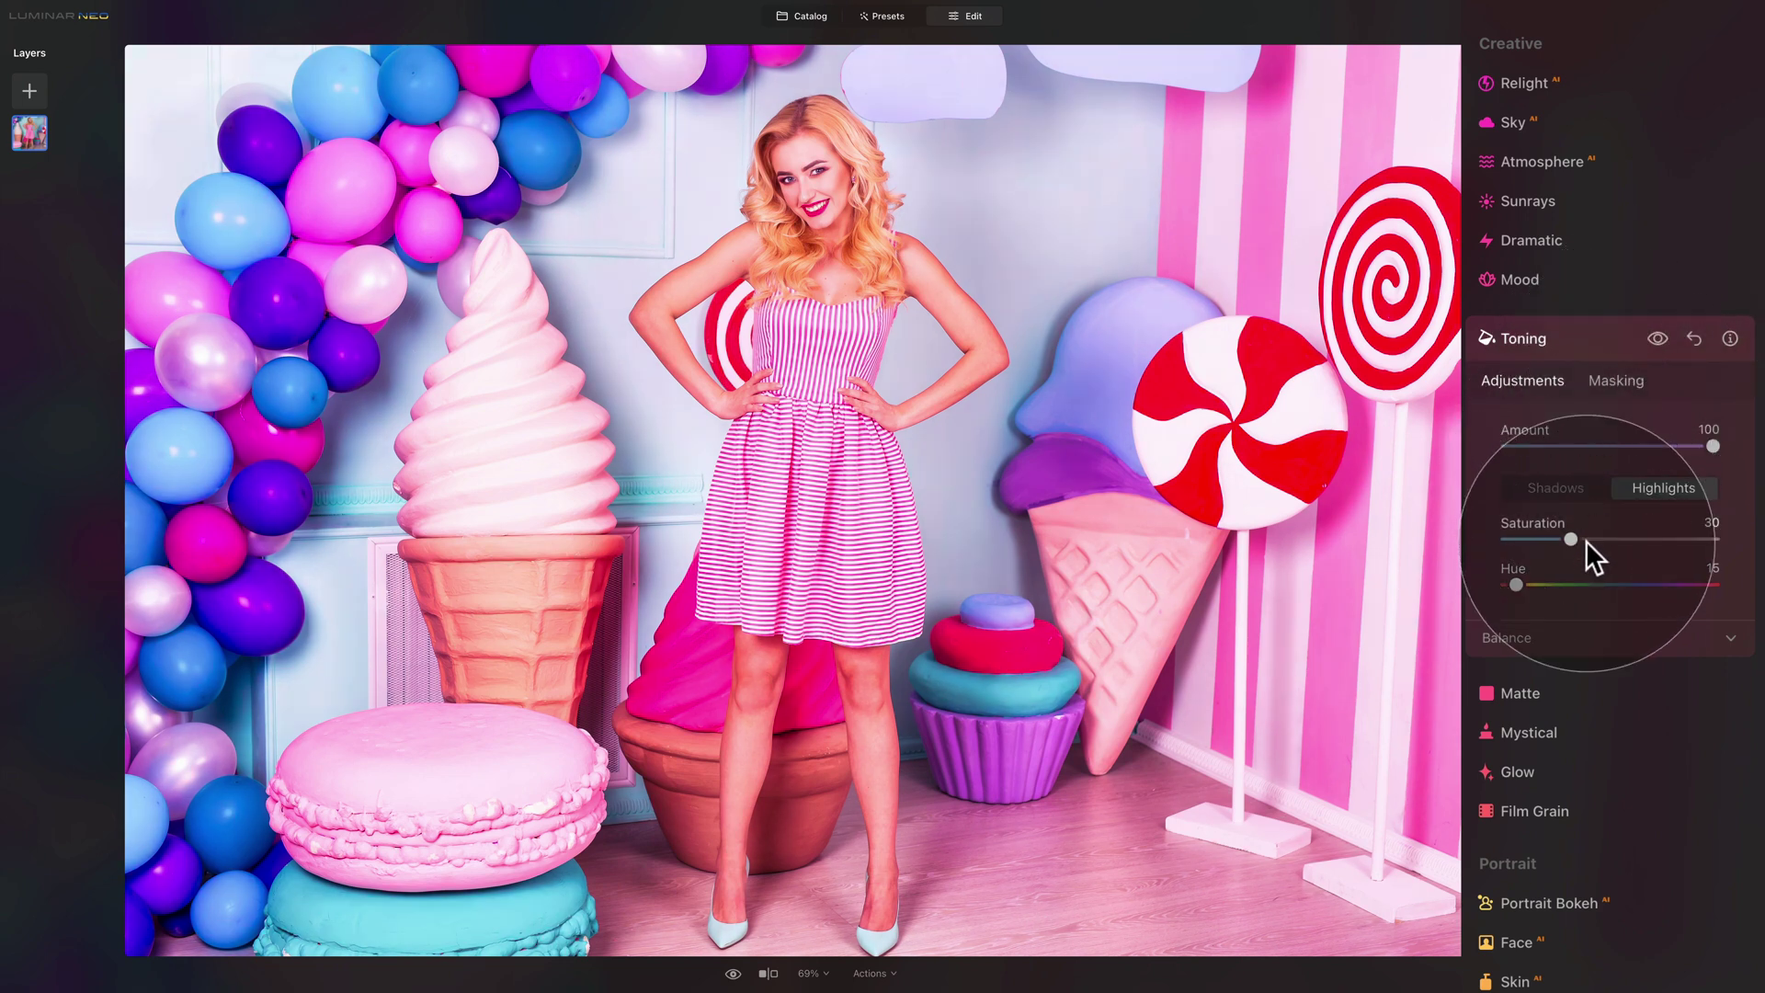
# Step: Reduce the Toning Saturation to 23 for highlights and 20 for shadows, and compare the photo with and without Toning
pyautogui.moveTo(1568, 537); pyautogui.dragTo(1556, 543)
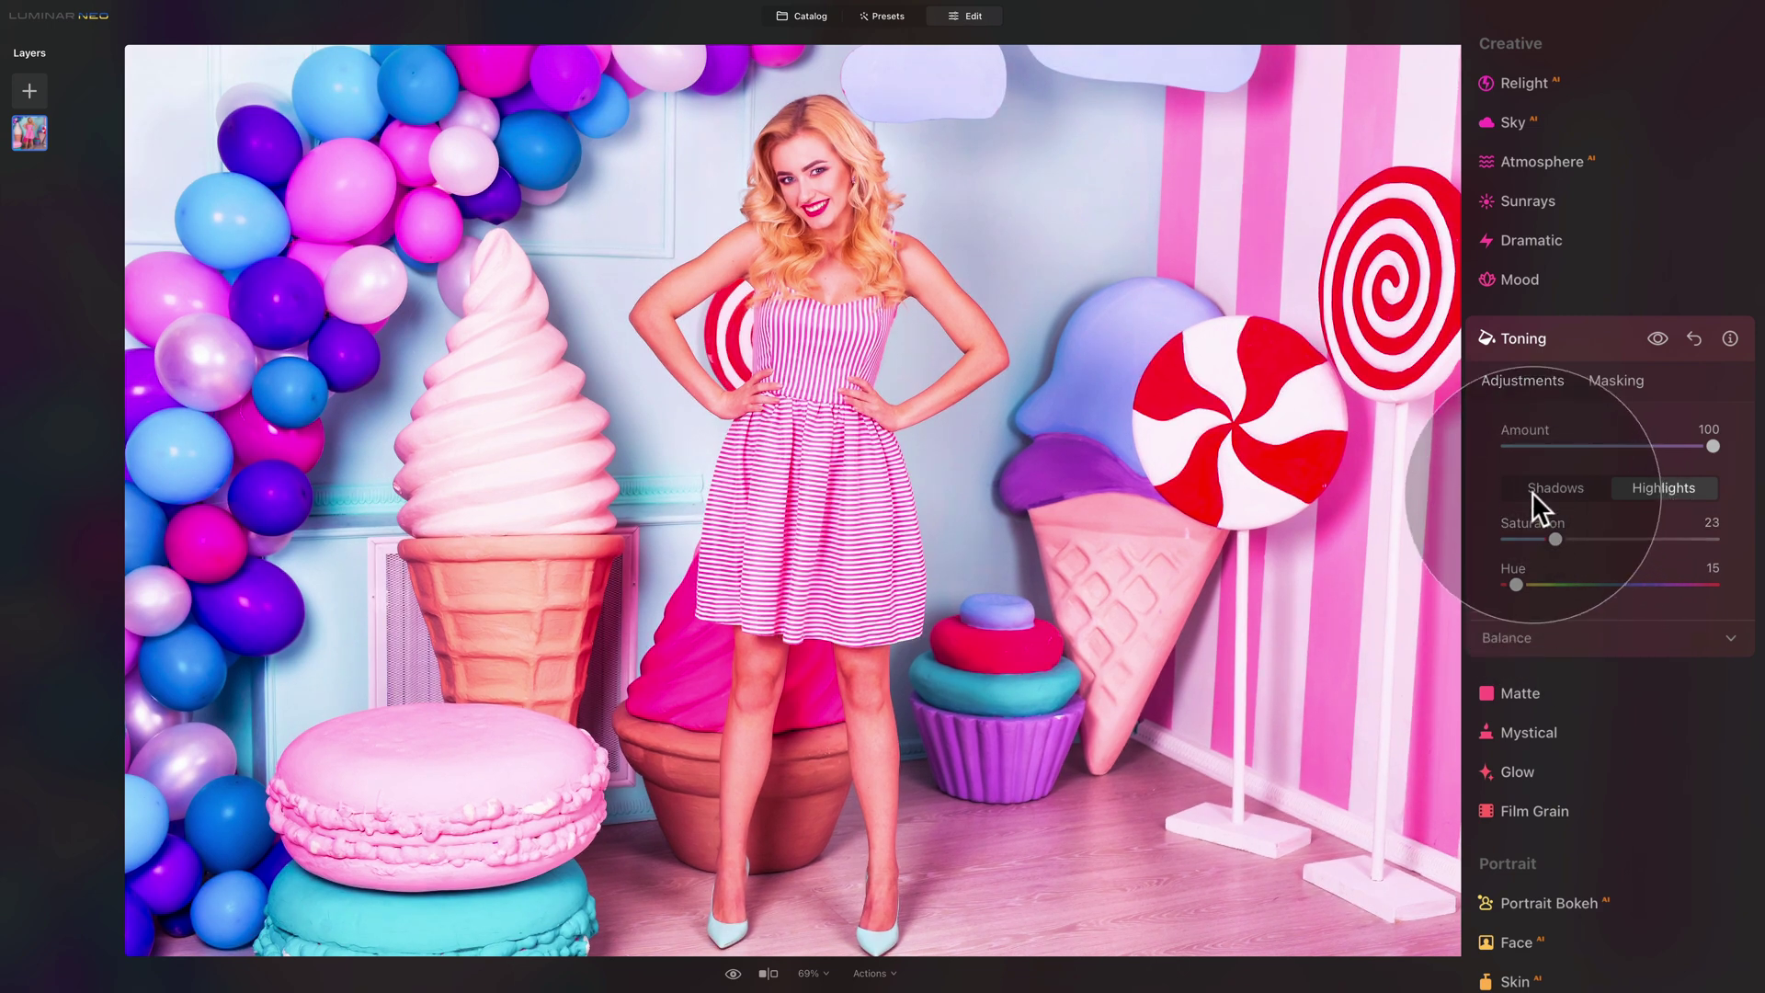
pyautogui.click(1564, 488)
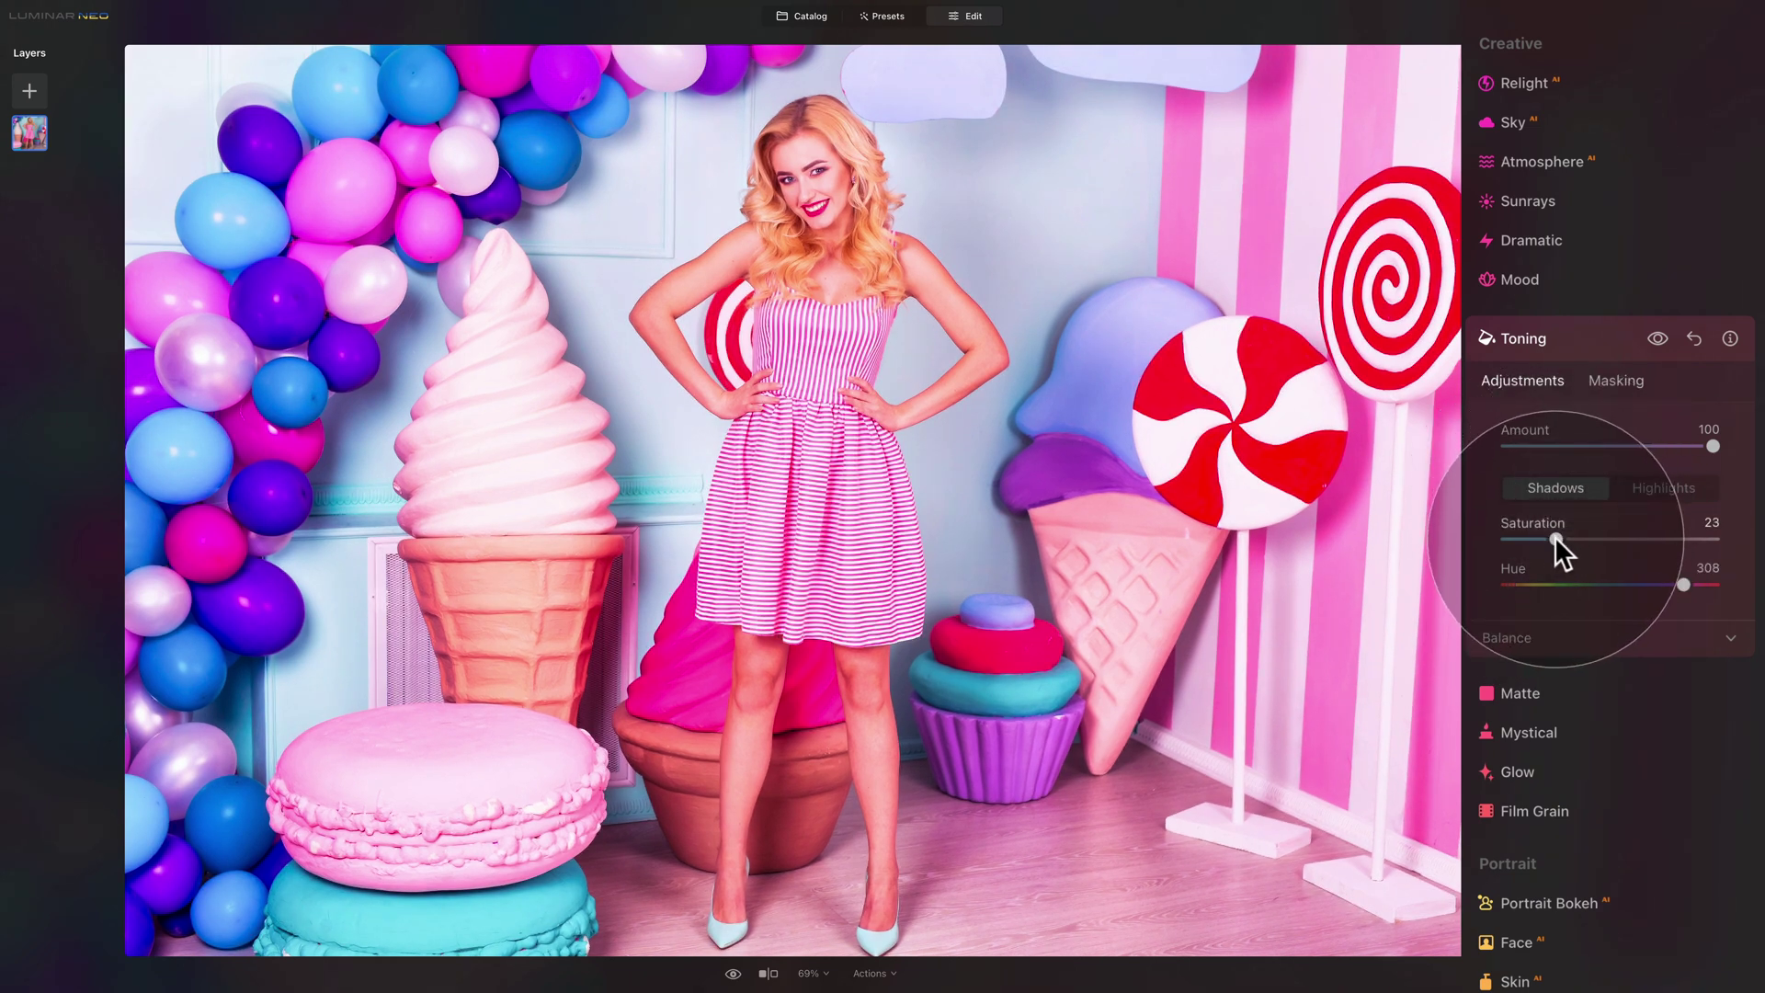
pyautogui.moveTo(1554, 537); pyautogui.dragTo(1545, 537)
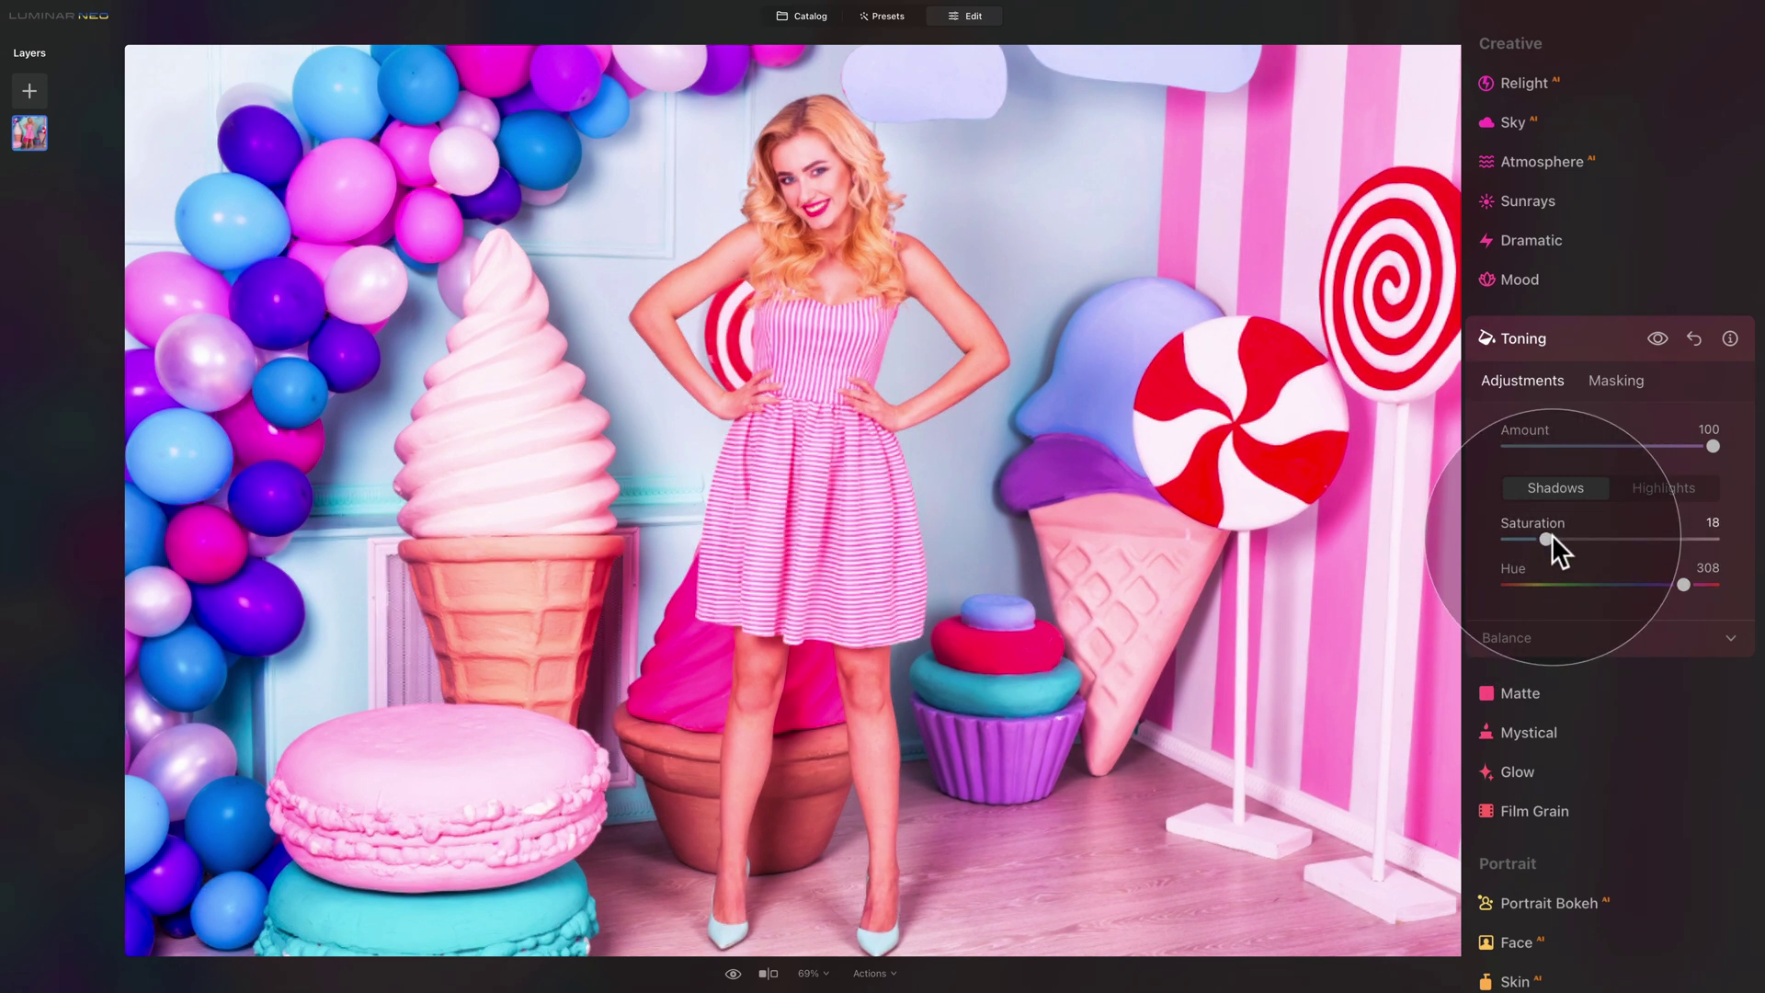
pyautogui.moveTo(1552, 533); pyautogui.dragTo(1555, 533)
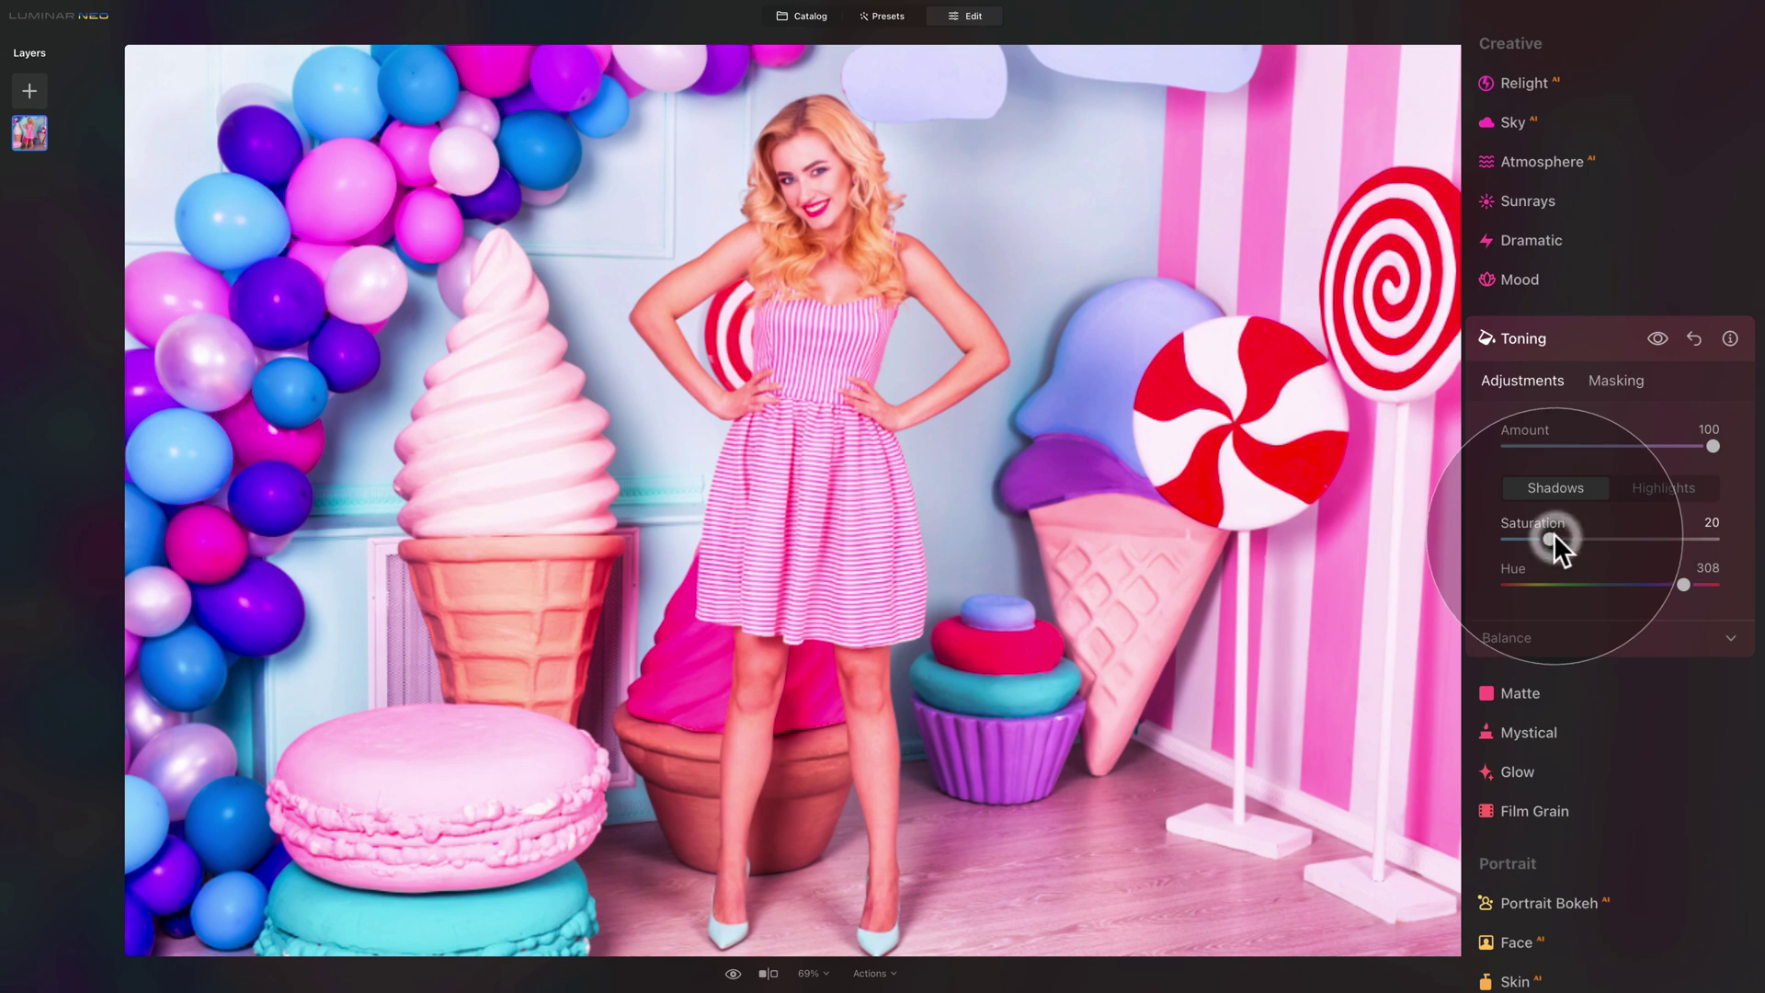
pyautogui.click(1658, 339)
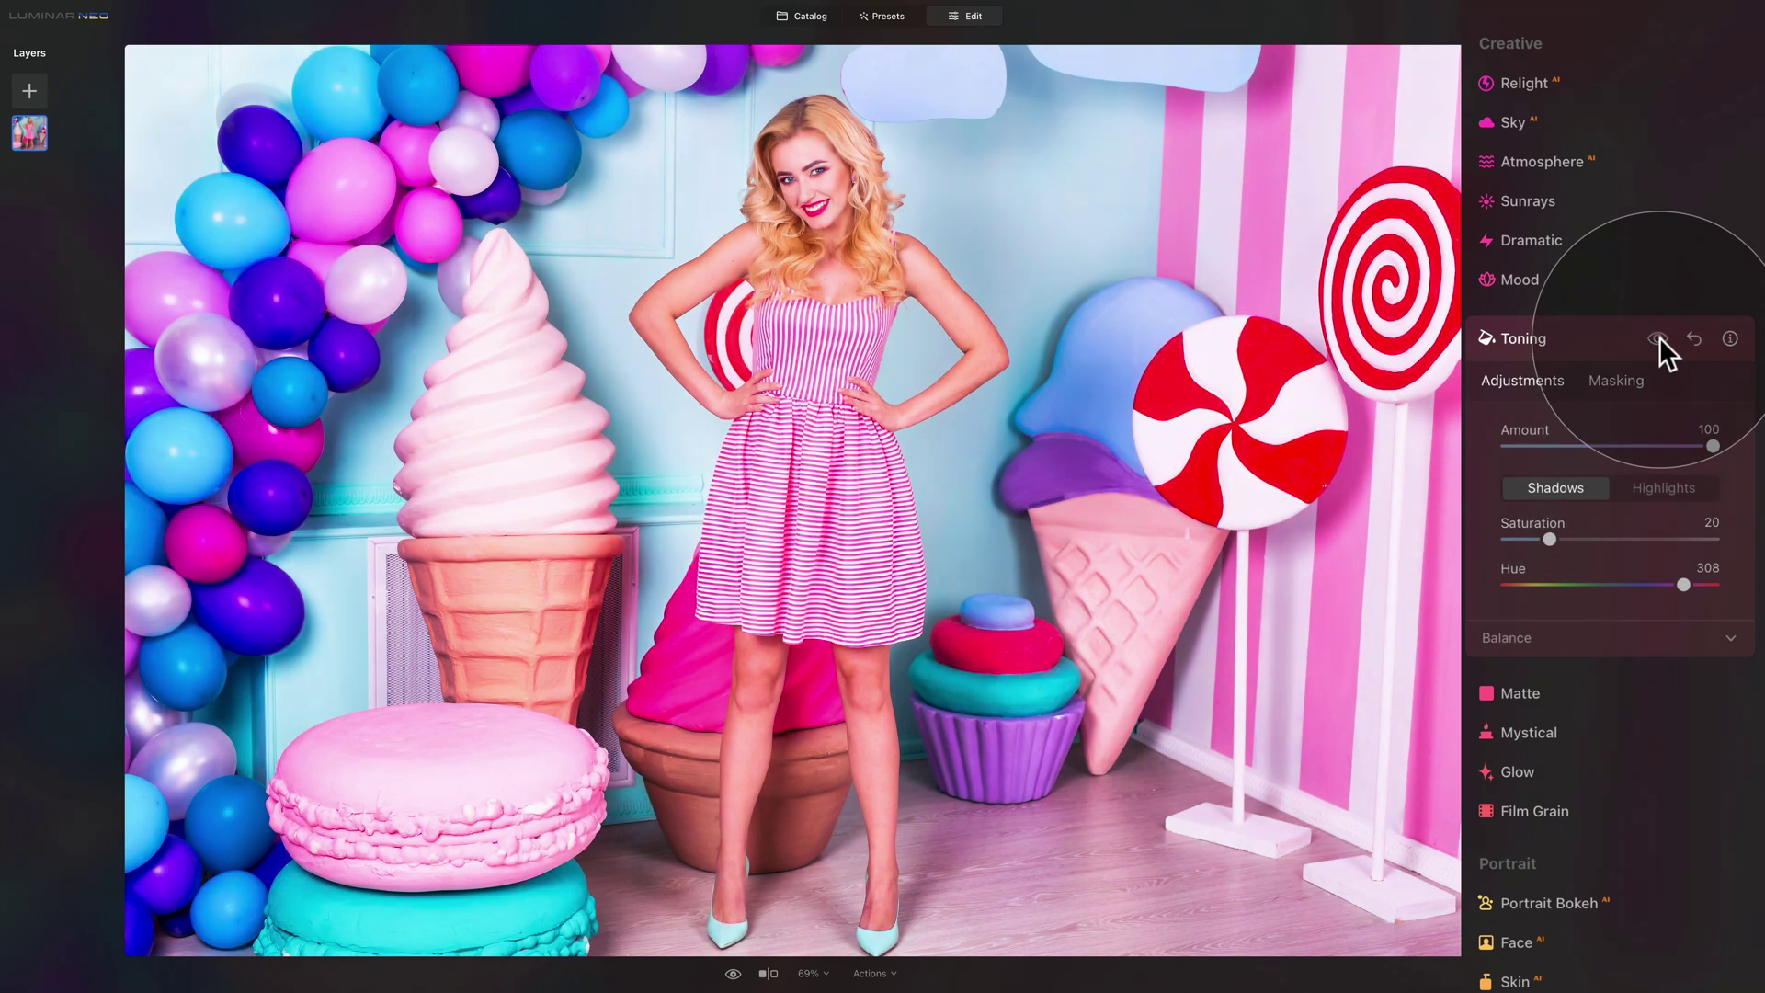
pyautogui.click(1658, 339)
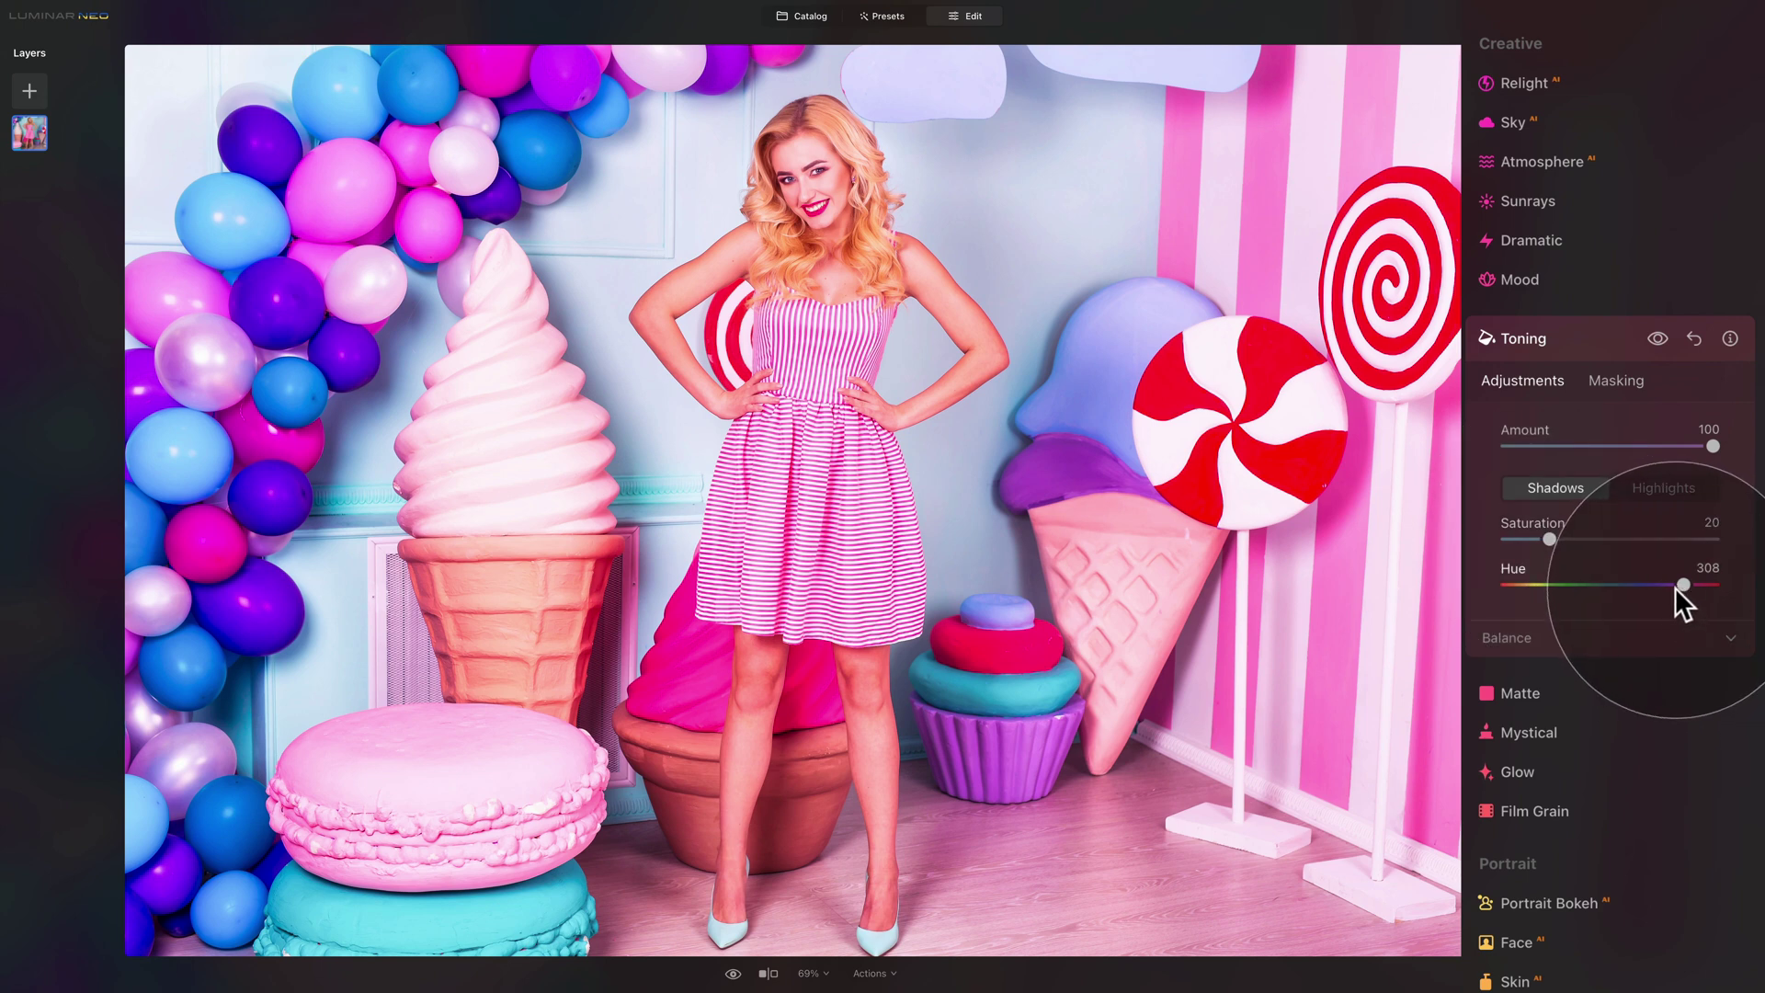
# Step: Set the highlights' Toning Saturation to 20 and close the Toning tool
pyautogui.click(1659, 490)
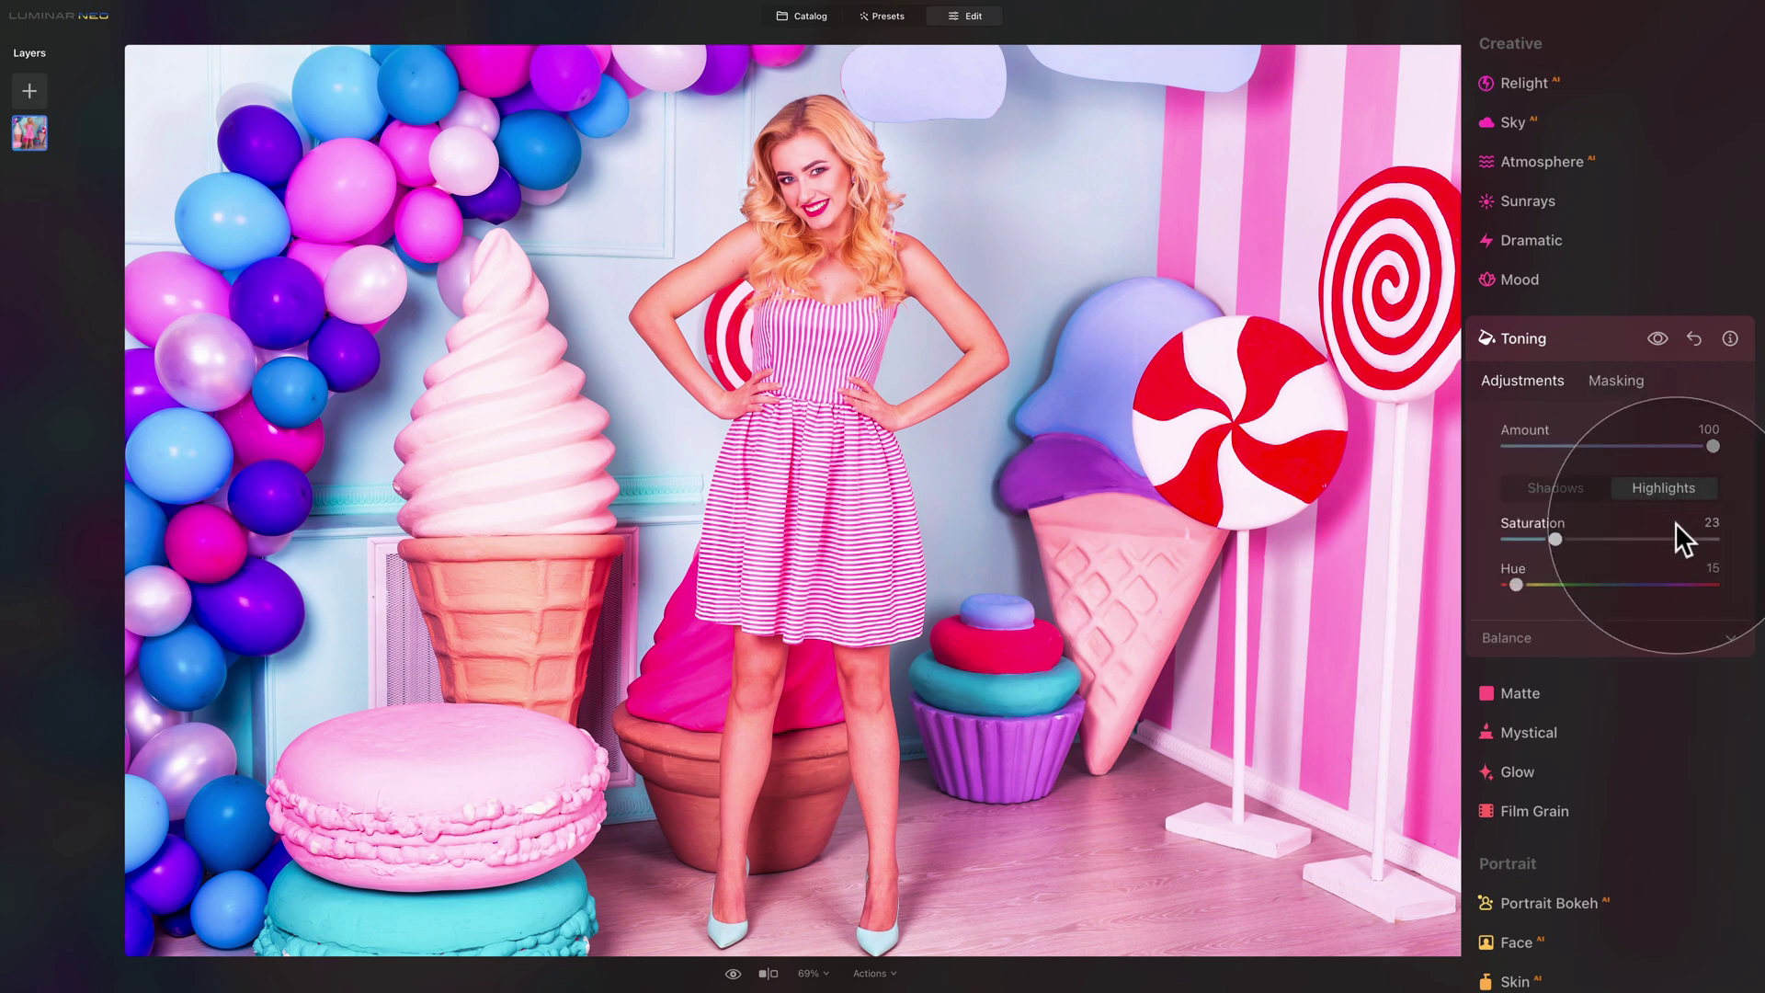
pyautogui.click(1555, 538)
pyautogui.moveTo(1554, 539); pyautogui.dragTo(1548, 539)
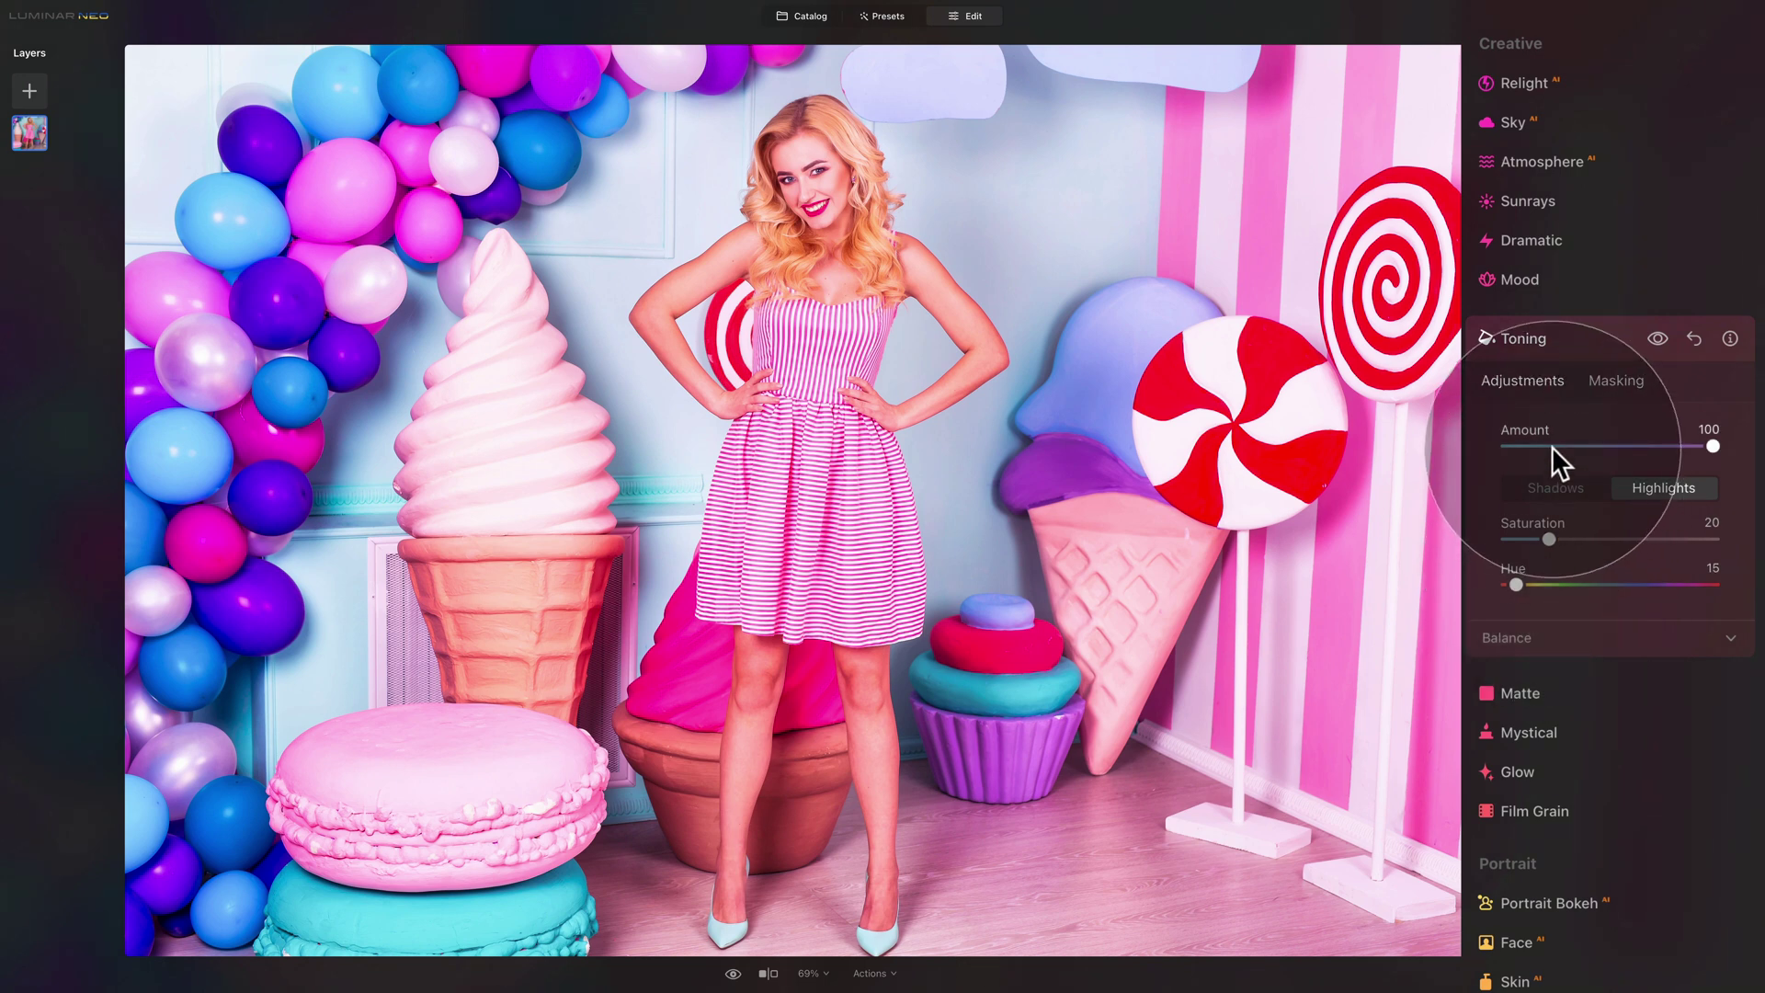
pyautogui.click(1569, 338)
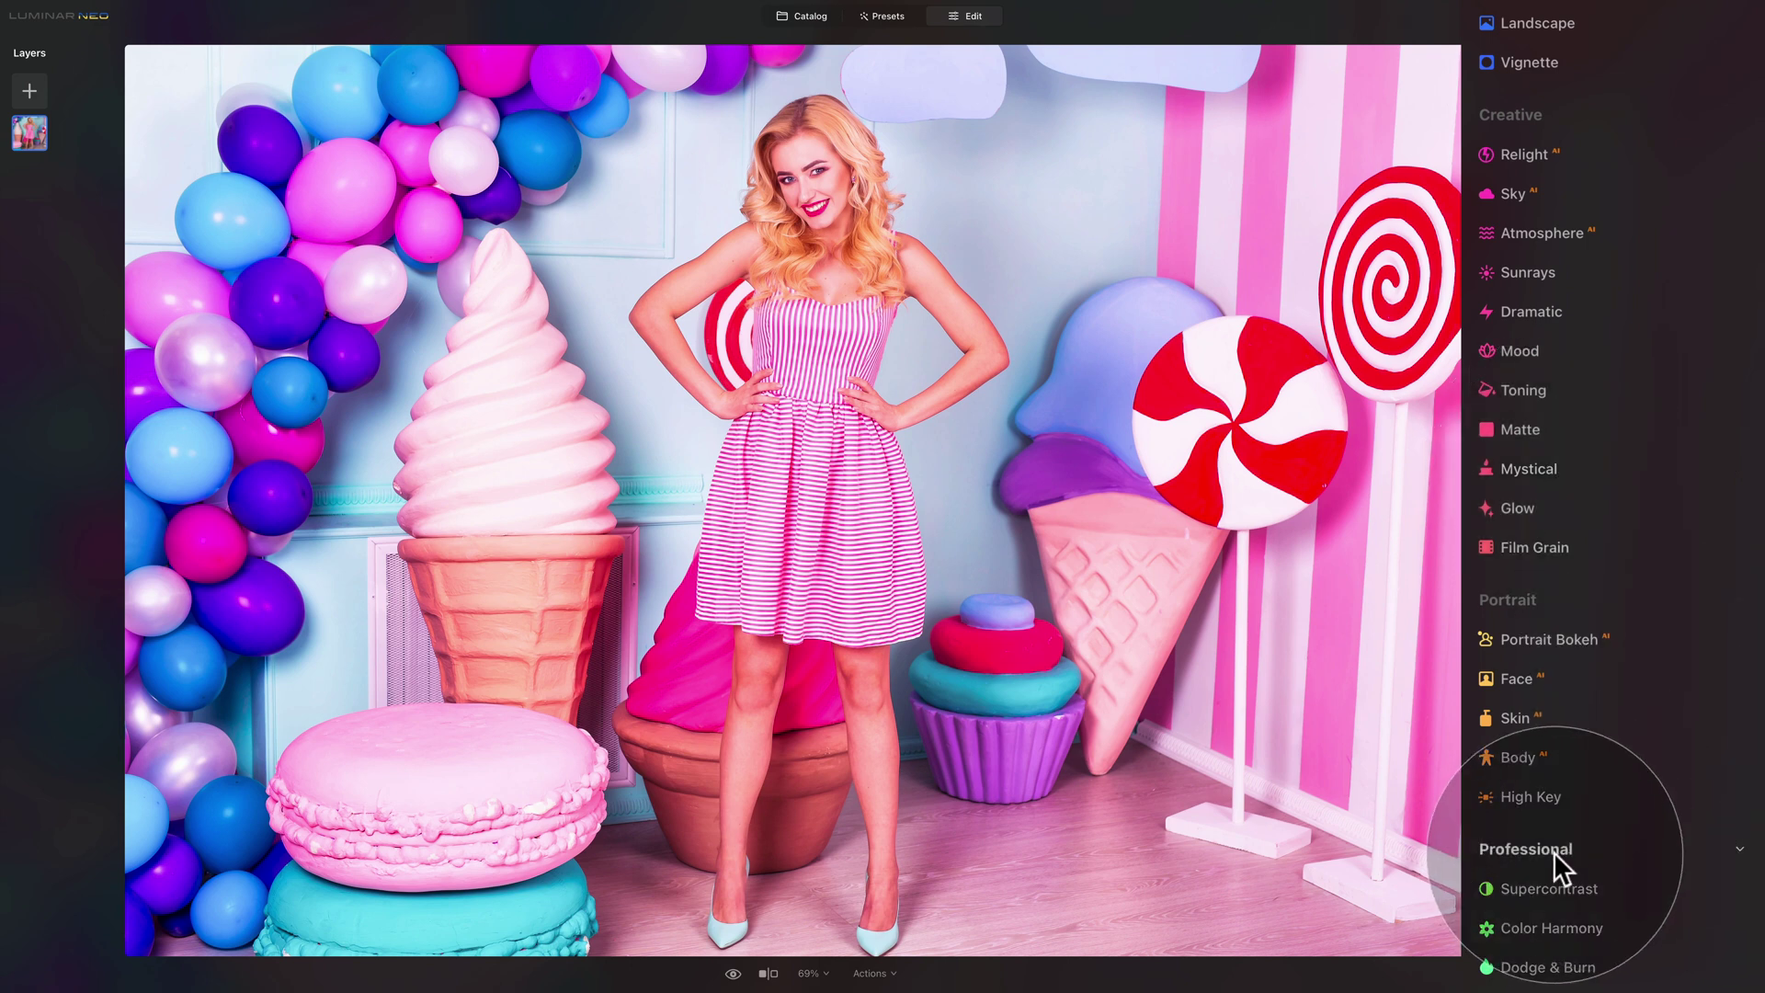
# Step: Use Supercontrast with Midtones Contrast 10 and Highlights Contrast 10, and close the tool
pyautogui.click(1553, 884)
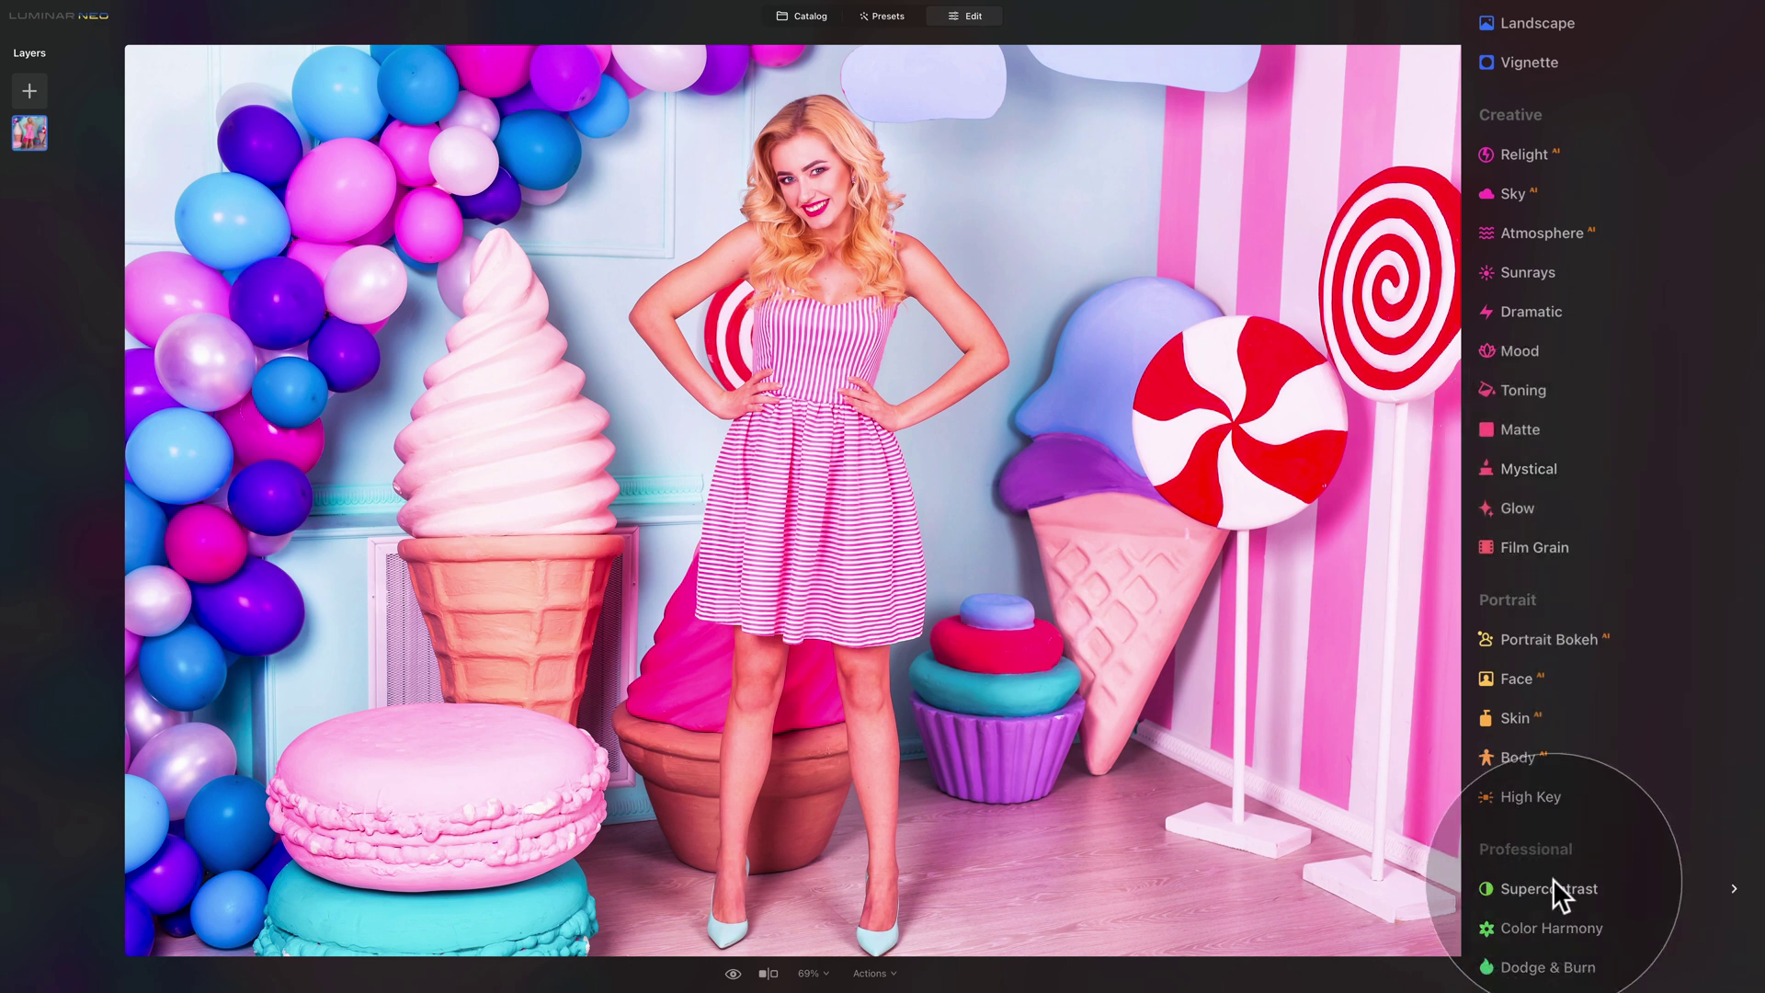
pyautogui.scroll(-2, 1554, 849)
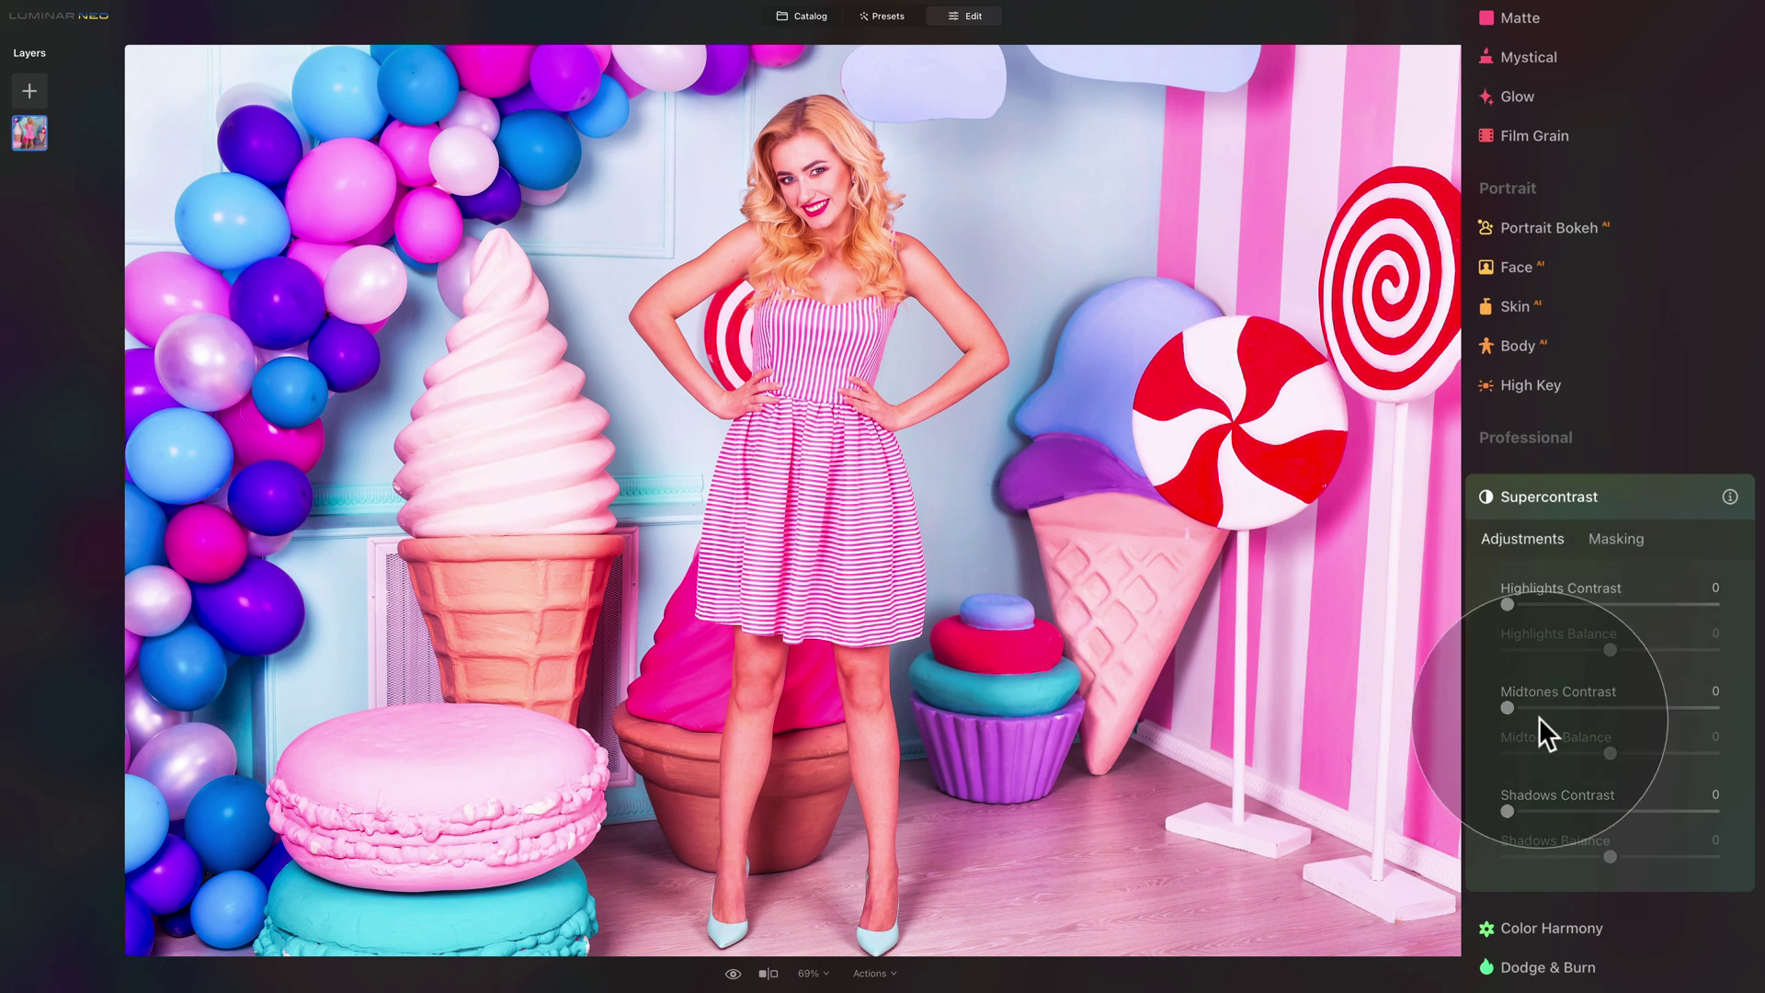
pyautogui.moveTo(1507, 703); pyautogui.dragTo(1528, 704)
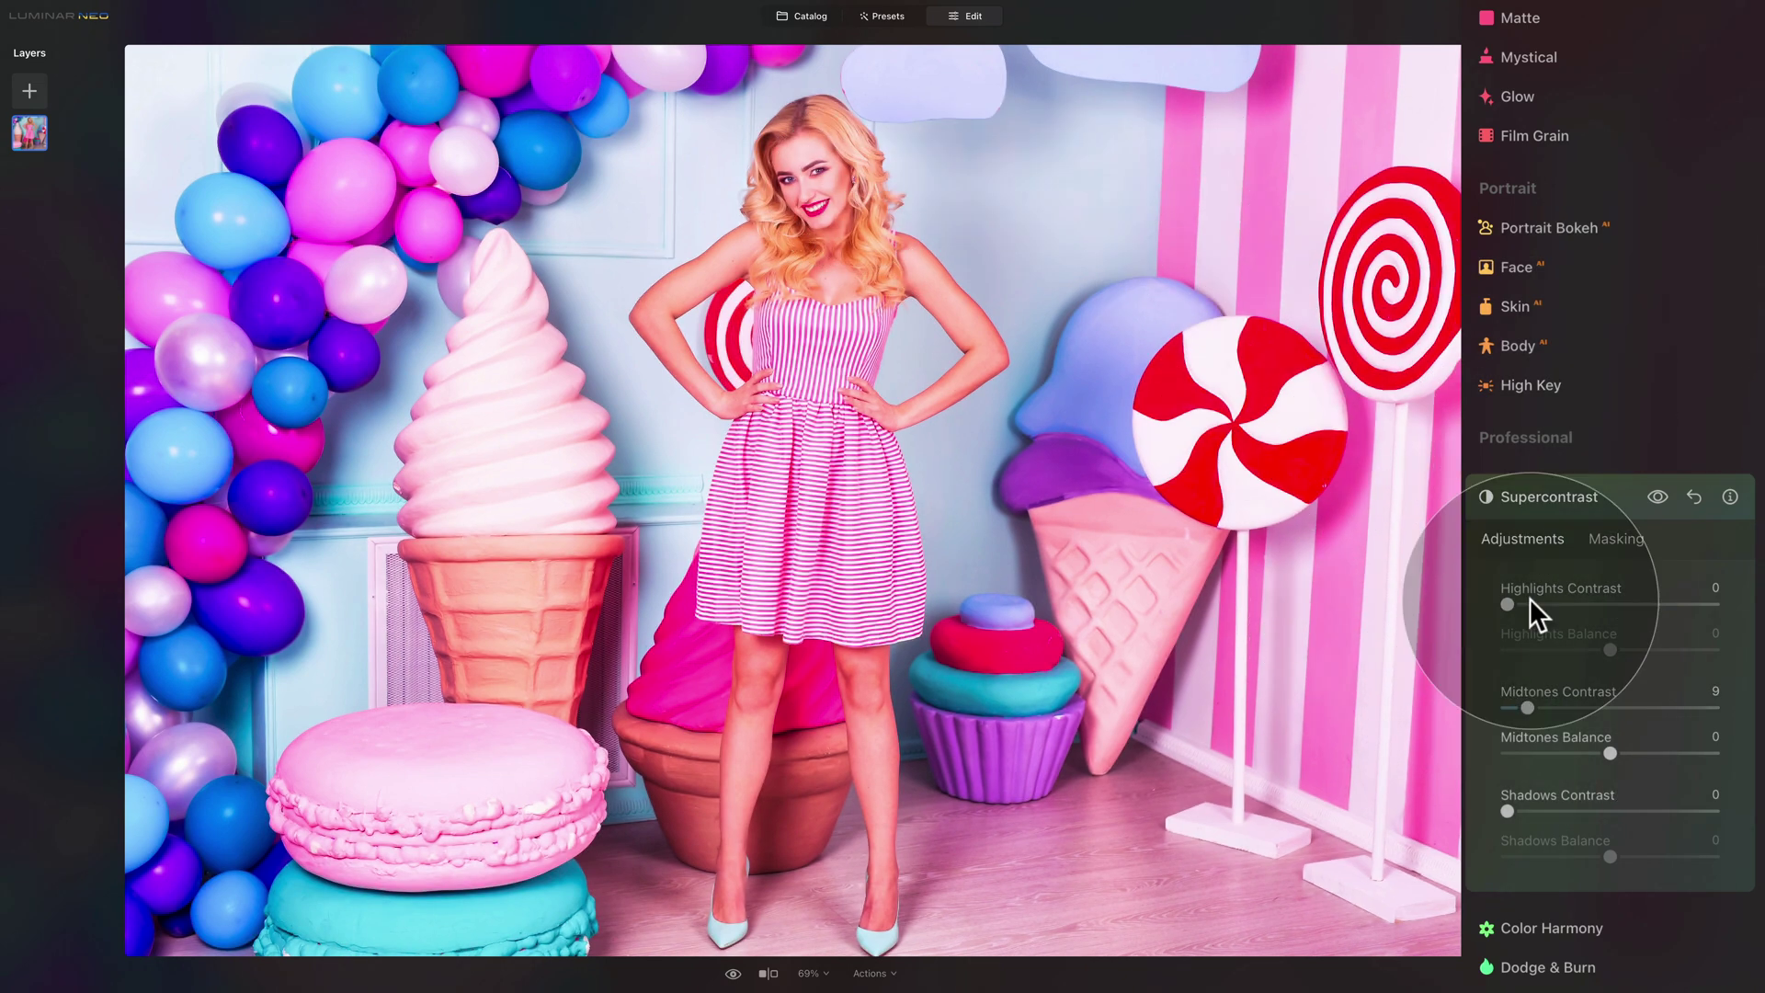
pyautogui.moveTo(1528, 704); pyautogui.dragTo(1530, 704)
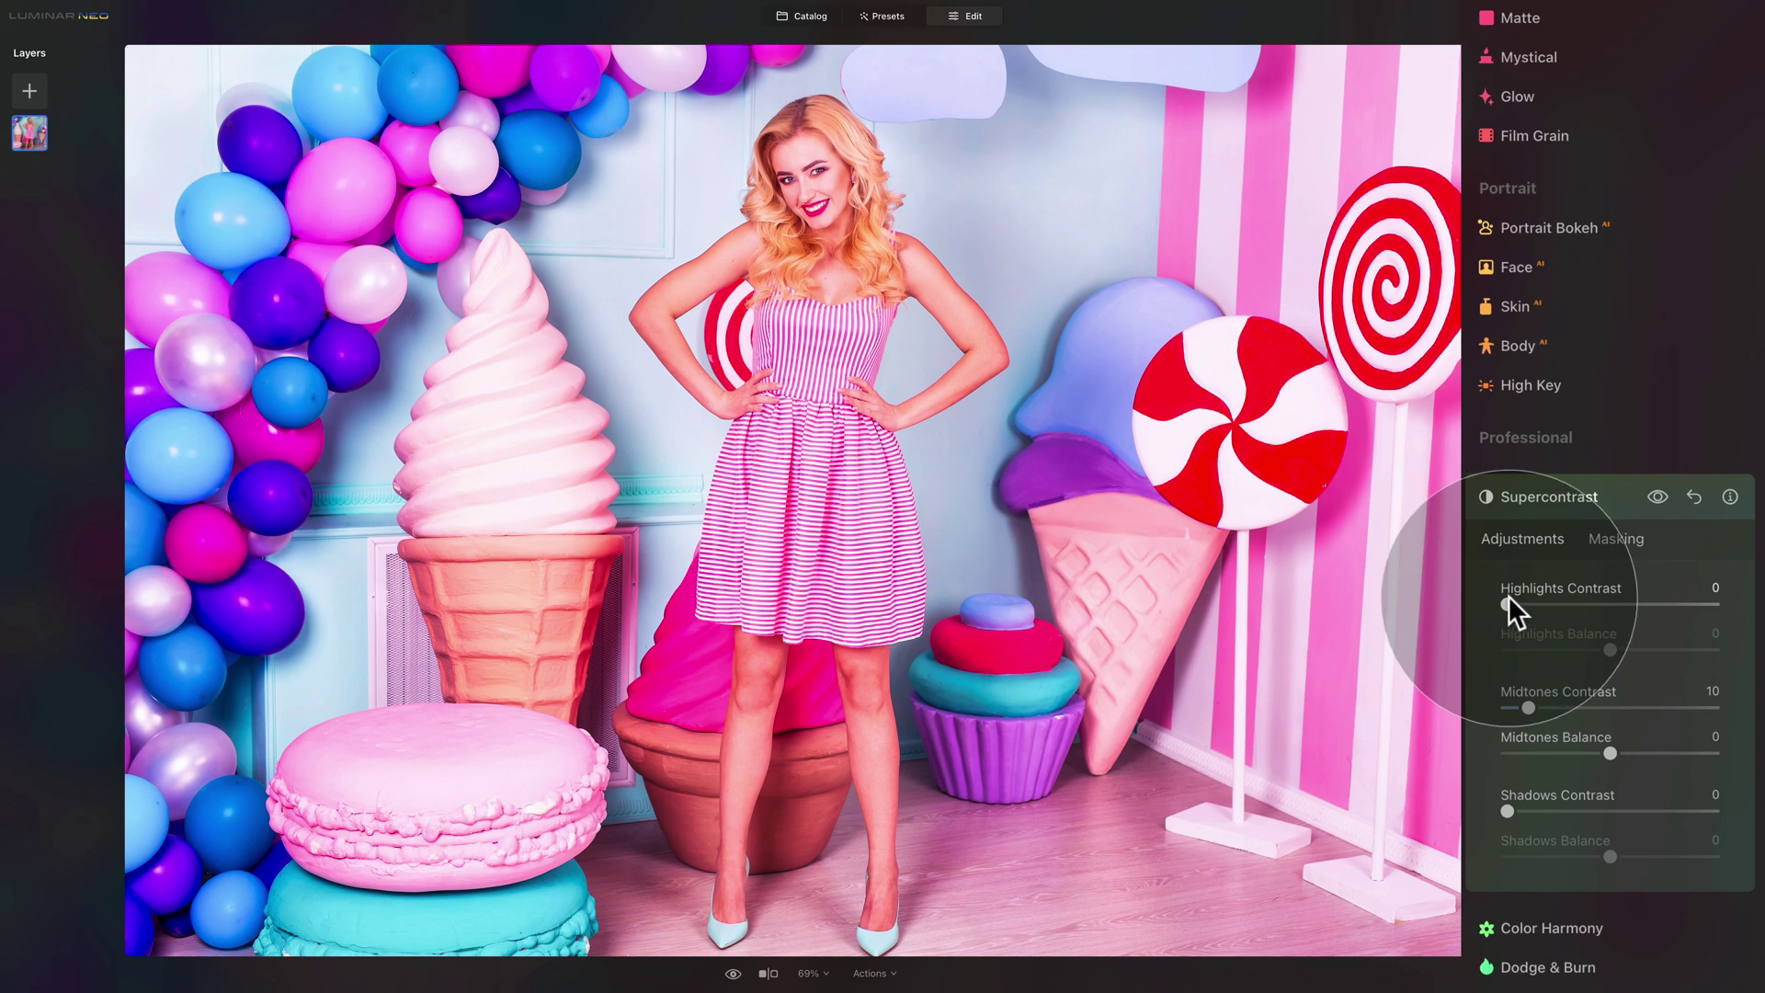
pyautogui.moveTo(1513, 599)
pyautogui.mouseDown()
pyautogui.moveTo(1548, 604)
pyautogui.moveTo(1515, 605)
pyautogui.moveTo(1530, 603)
pyautogui.mouseUp()
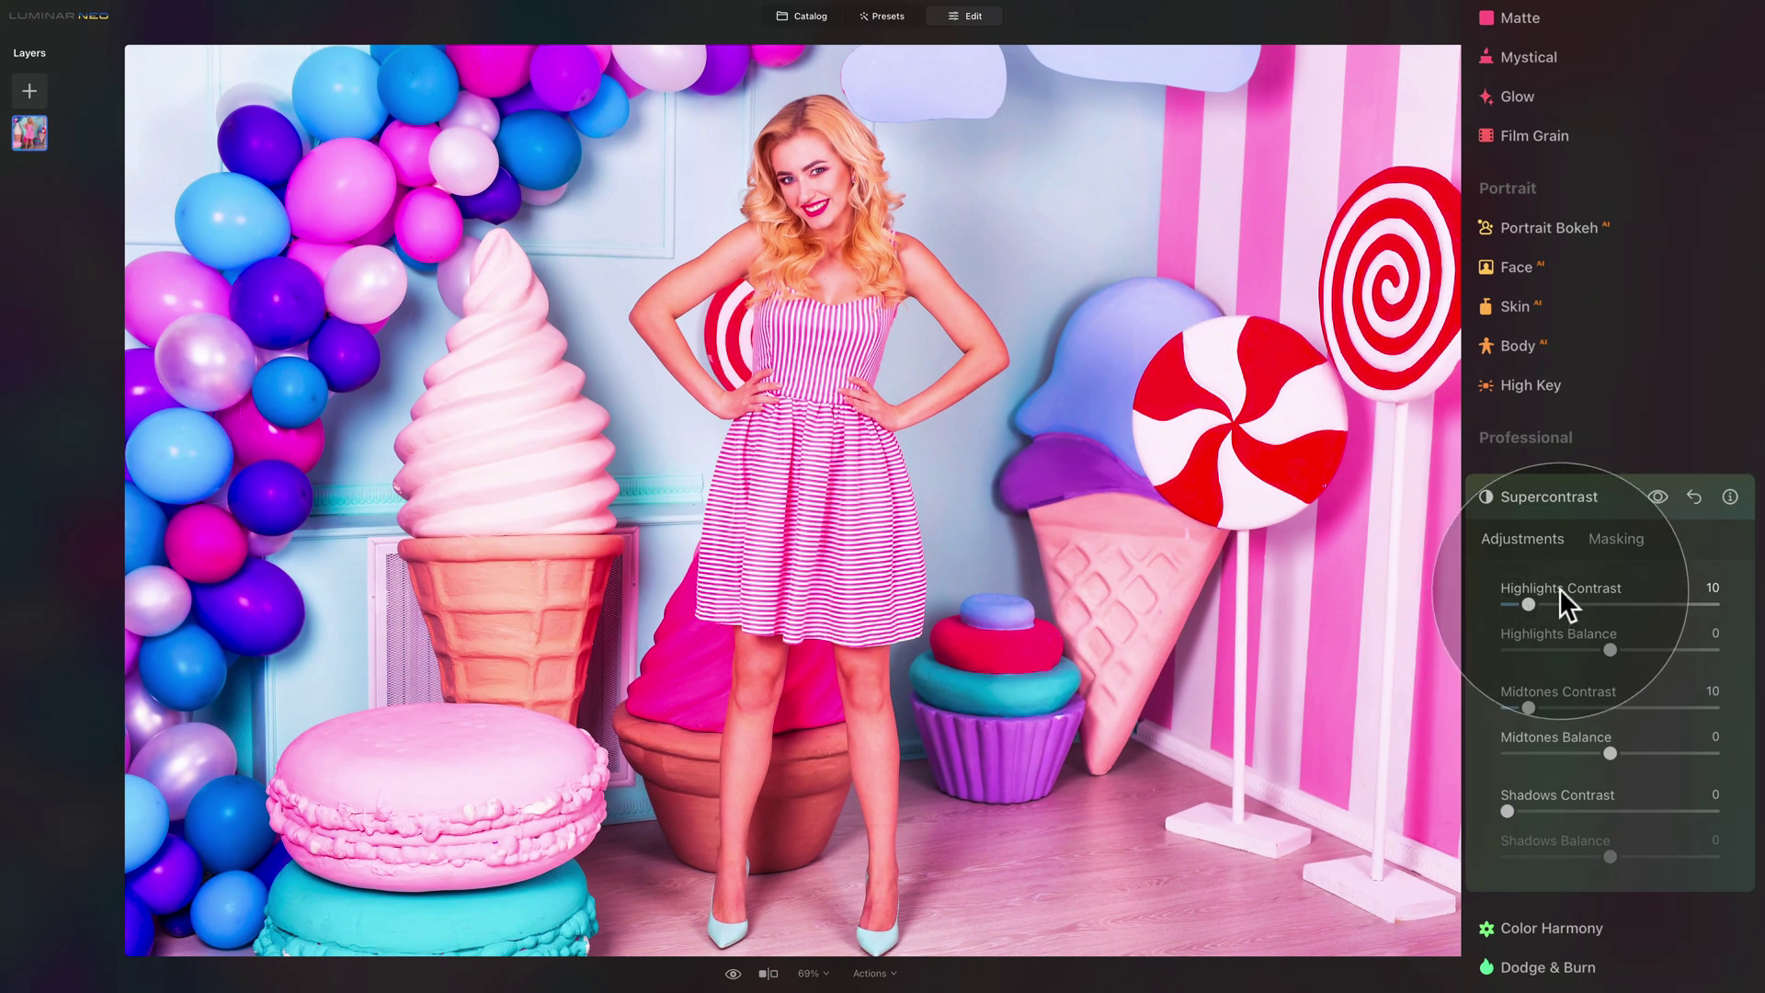
pyautogui.click(1582, 498)
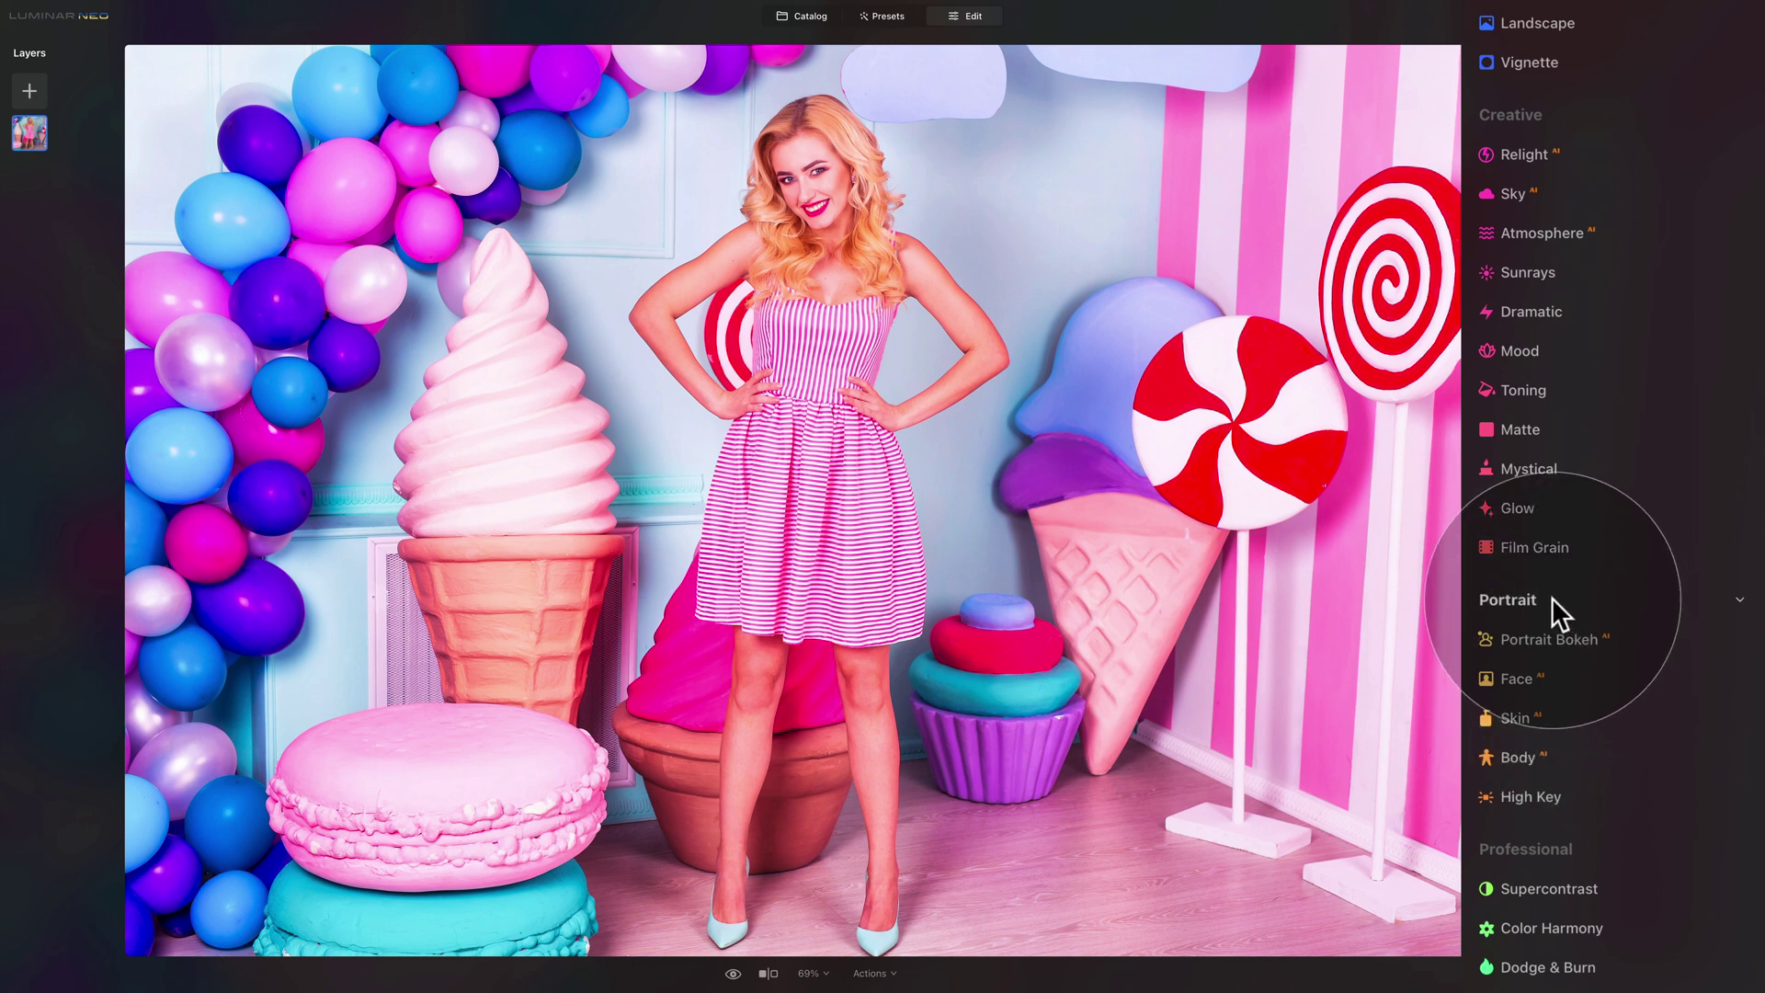
# Step: Set Face Light to 9 in the Face tool and expand its Eyes and Mouth settings
pyautogui.click(1530, 681)
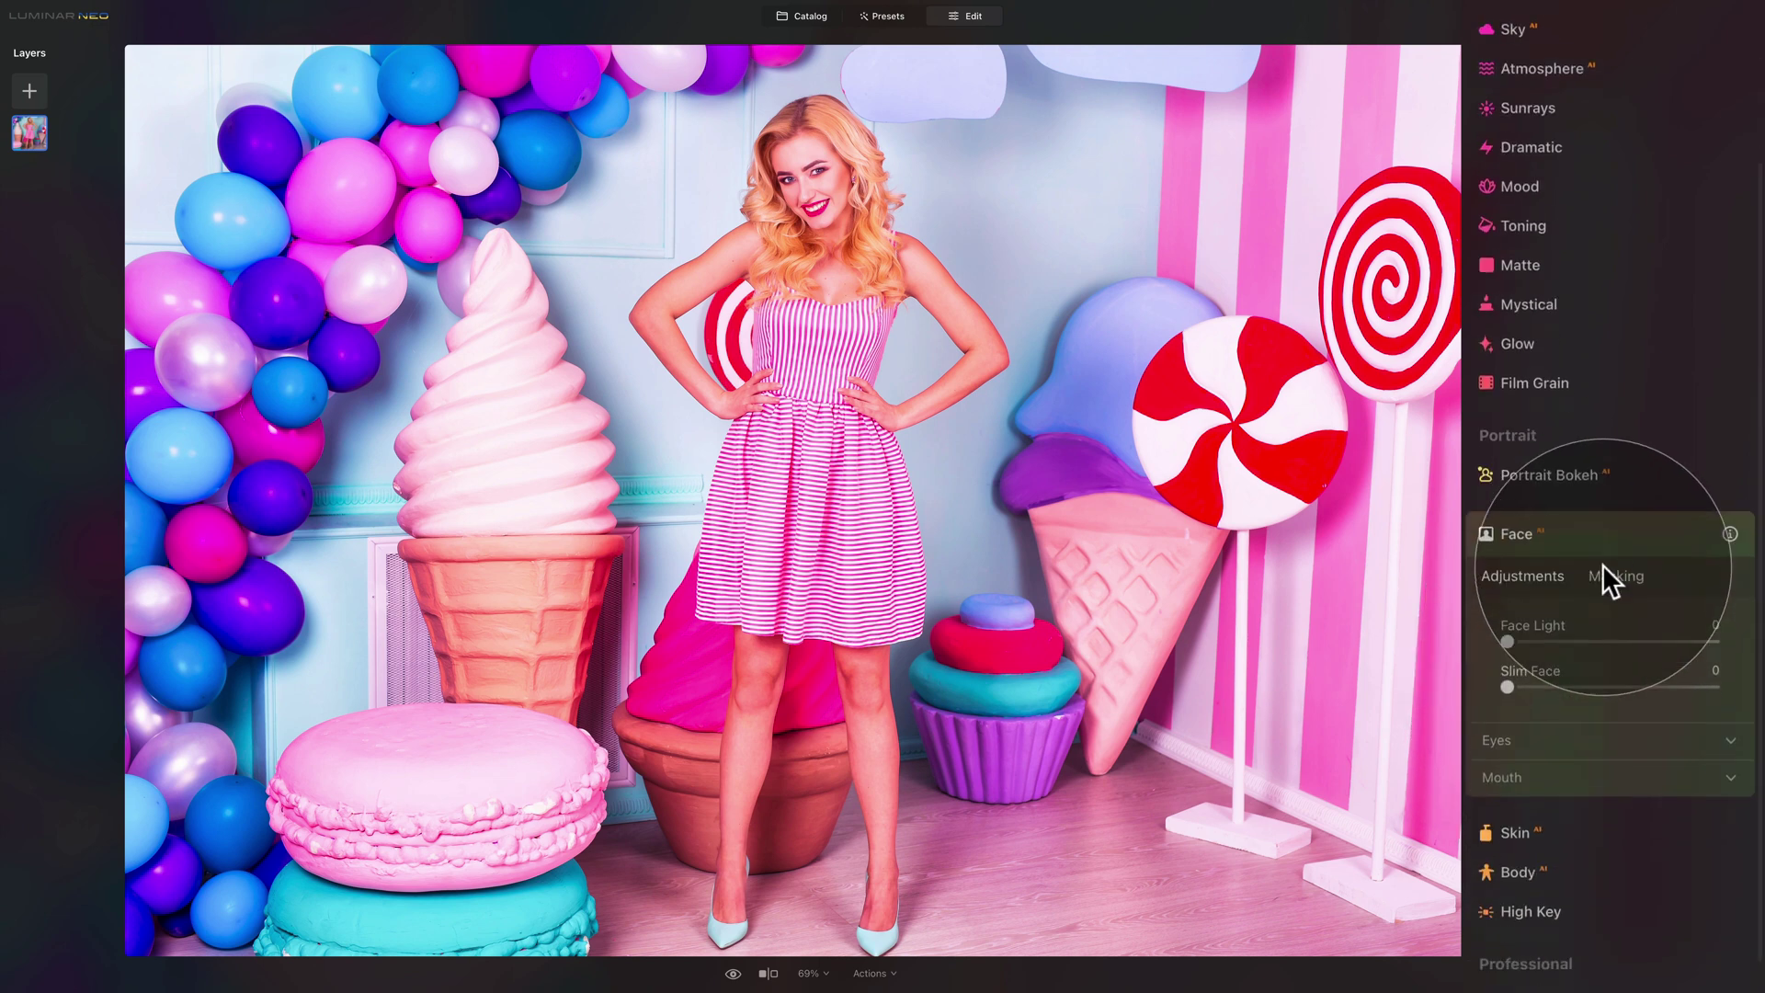
pyautogui.moveTo(1508, 638); pyautogui.dragTo(1526, 636)
pyautogui.click(1577, 719)
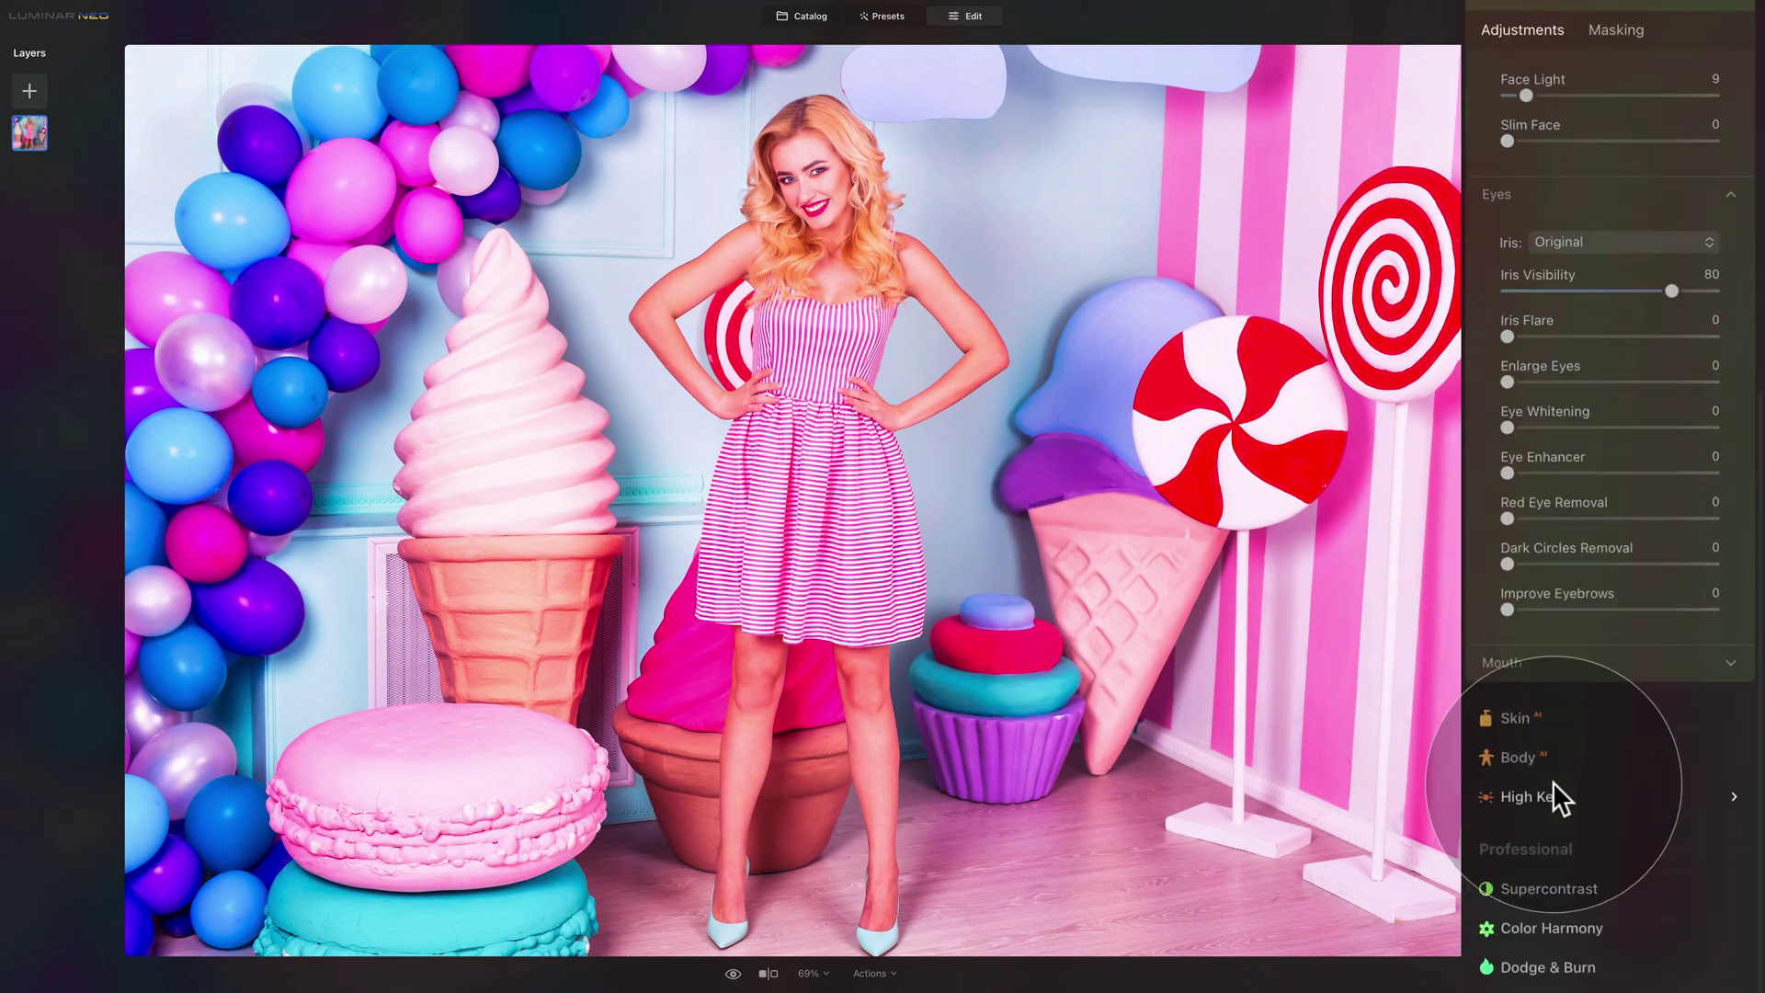
pyautogui.click(1544, 664)
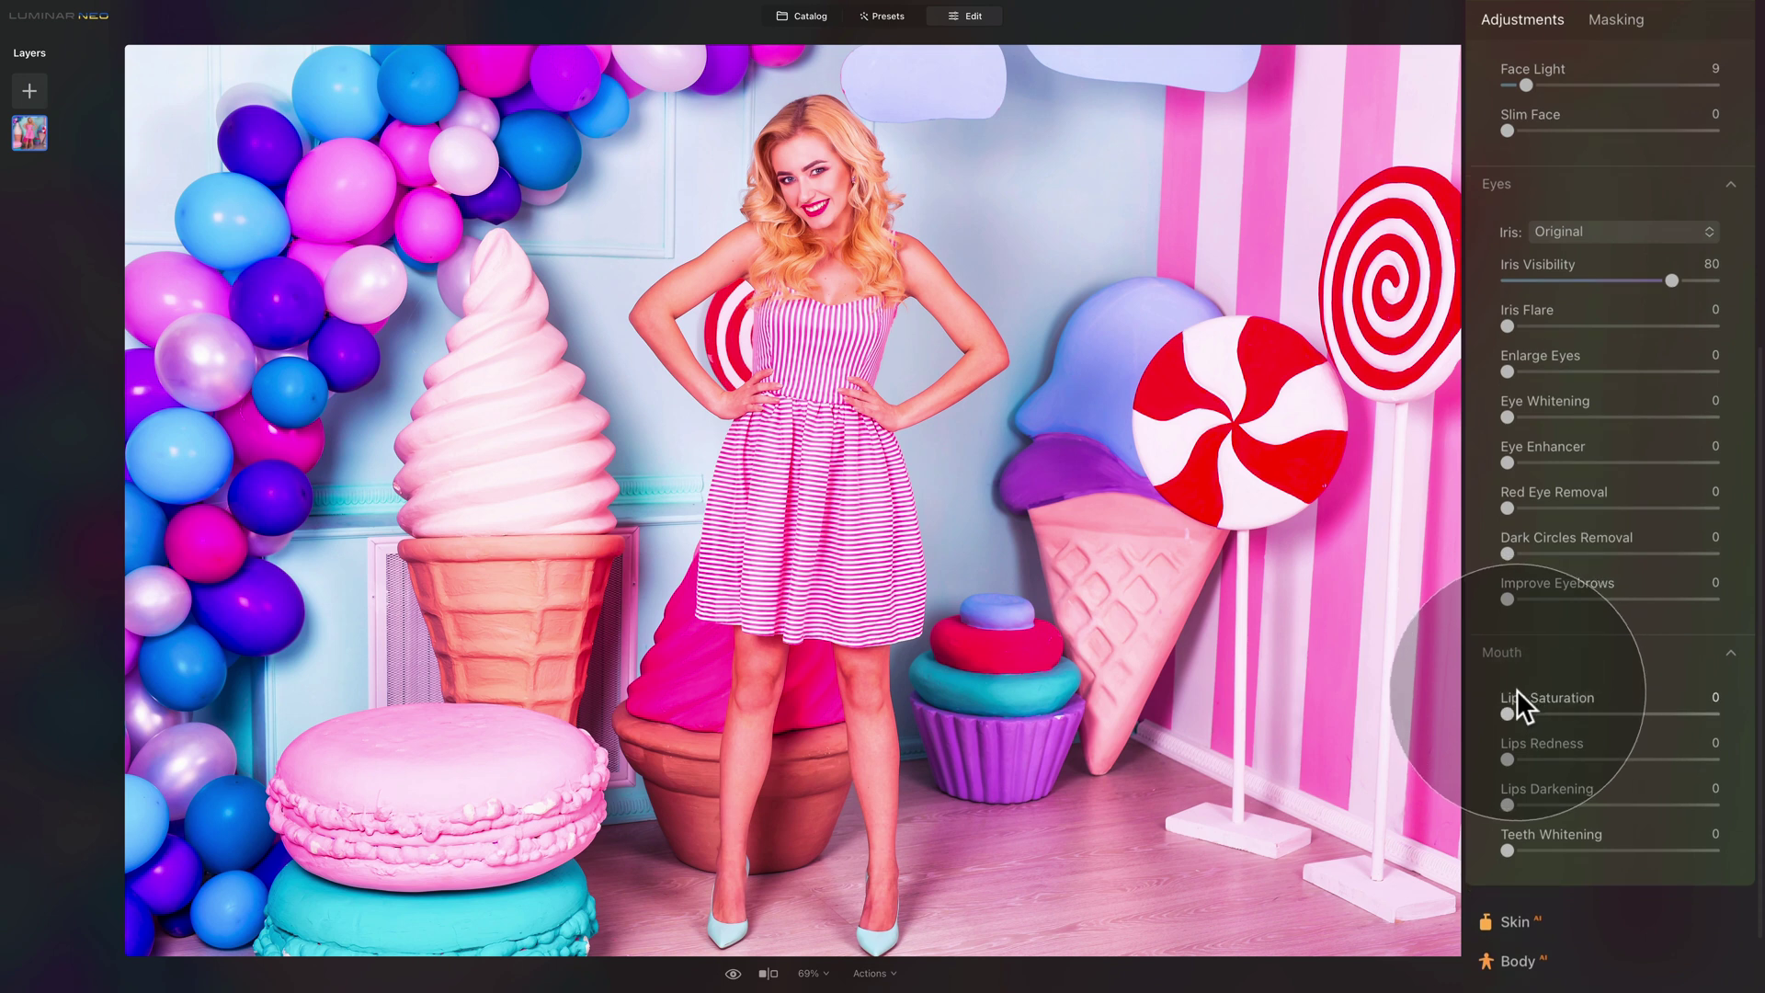
# Step: Retouch the eyes with Eye Whitening 15, Eye Enhancer 30, Dark Circles Removal 15 and Improve Eyebrows 20
pyautogui.scroll(2, 1517, 708)
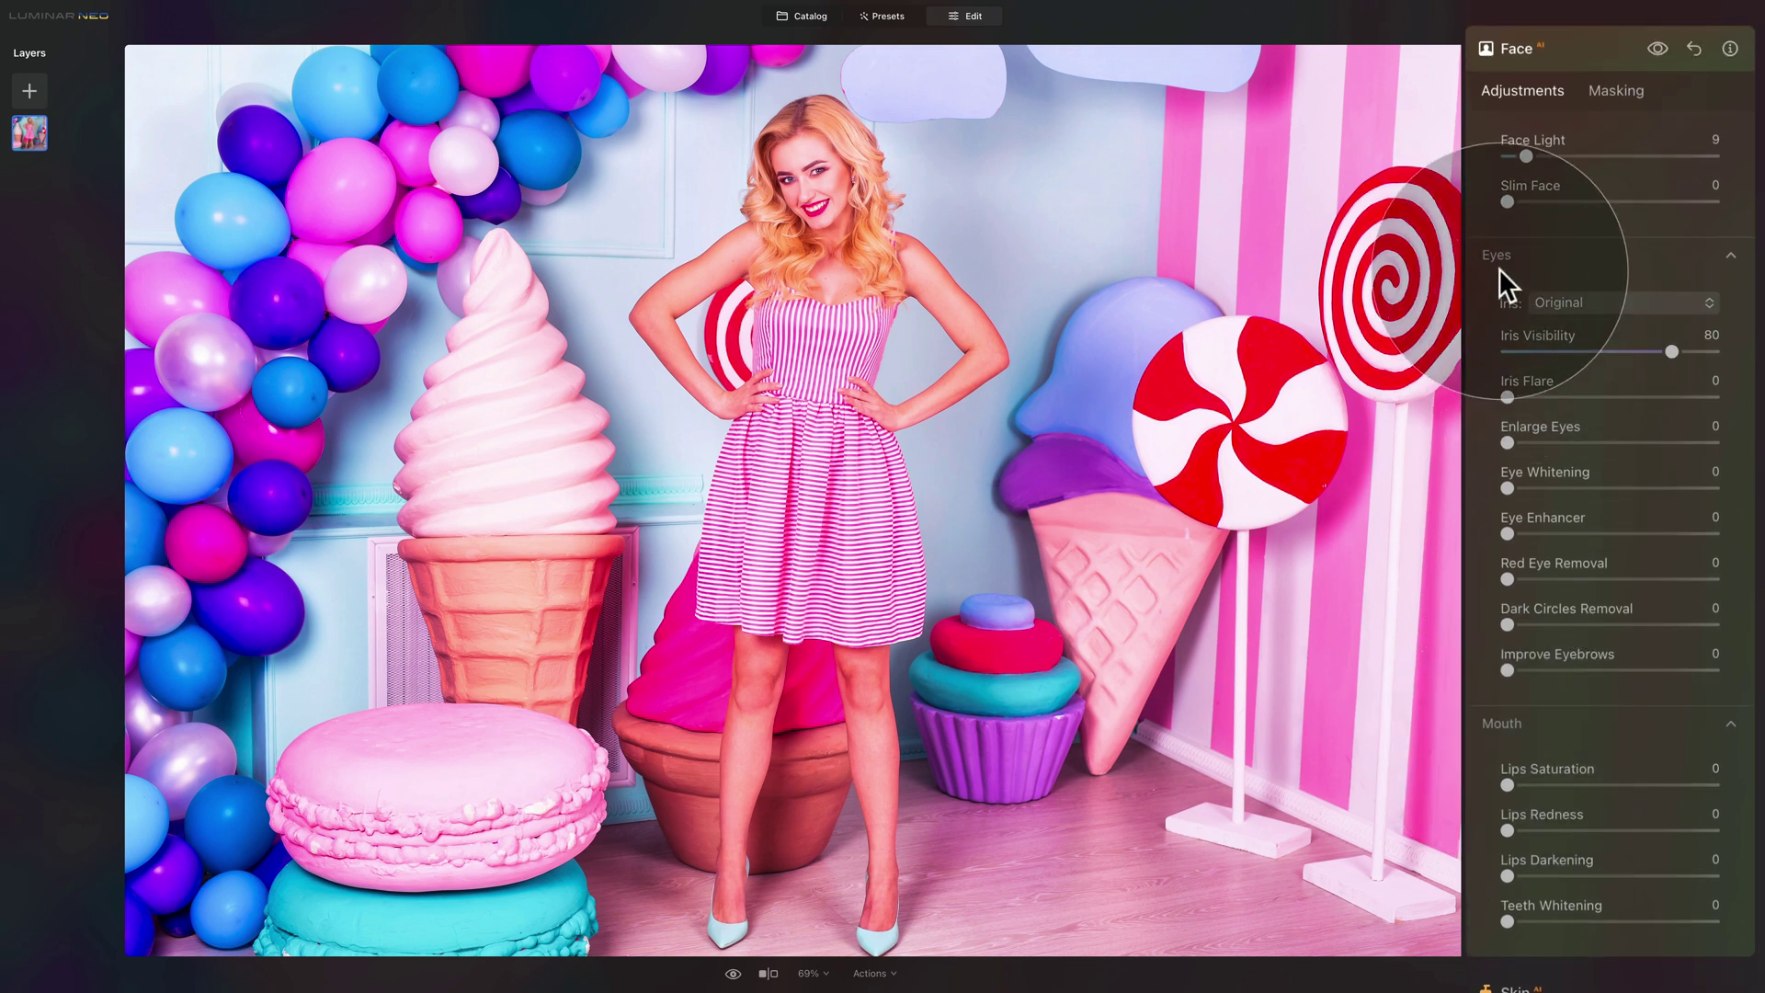
pyautogui.moveTo(1507, 487); pyautogui.dragTo(1540, 488)
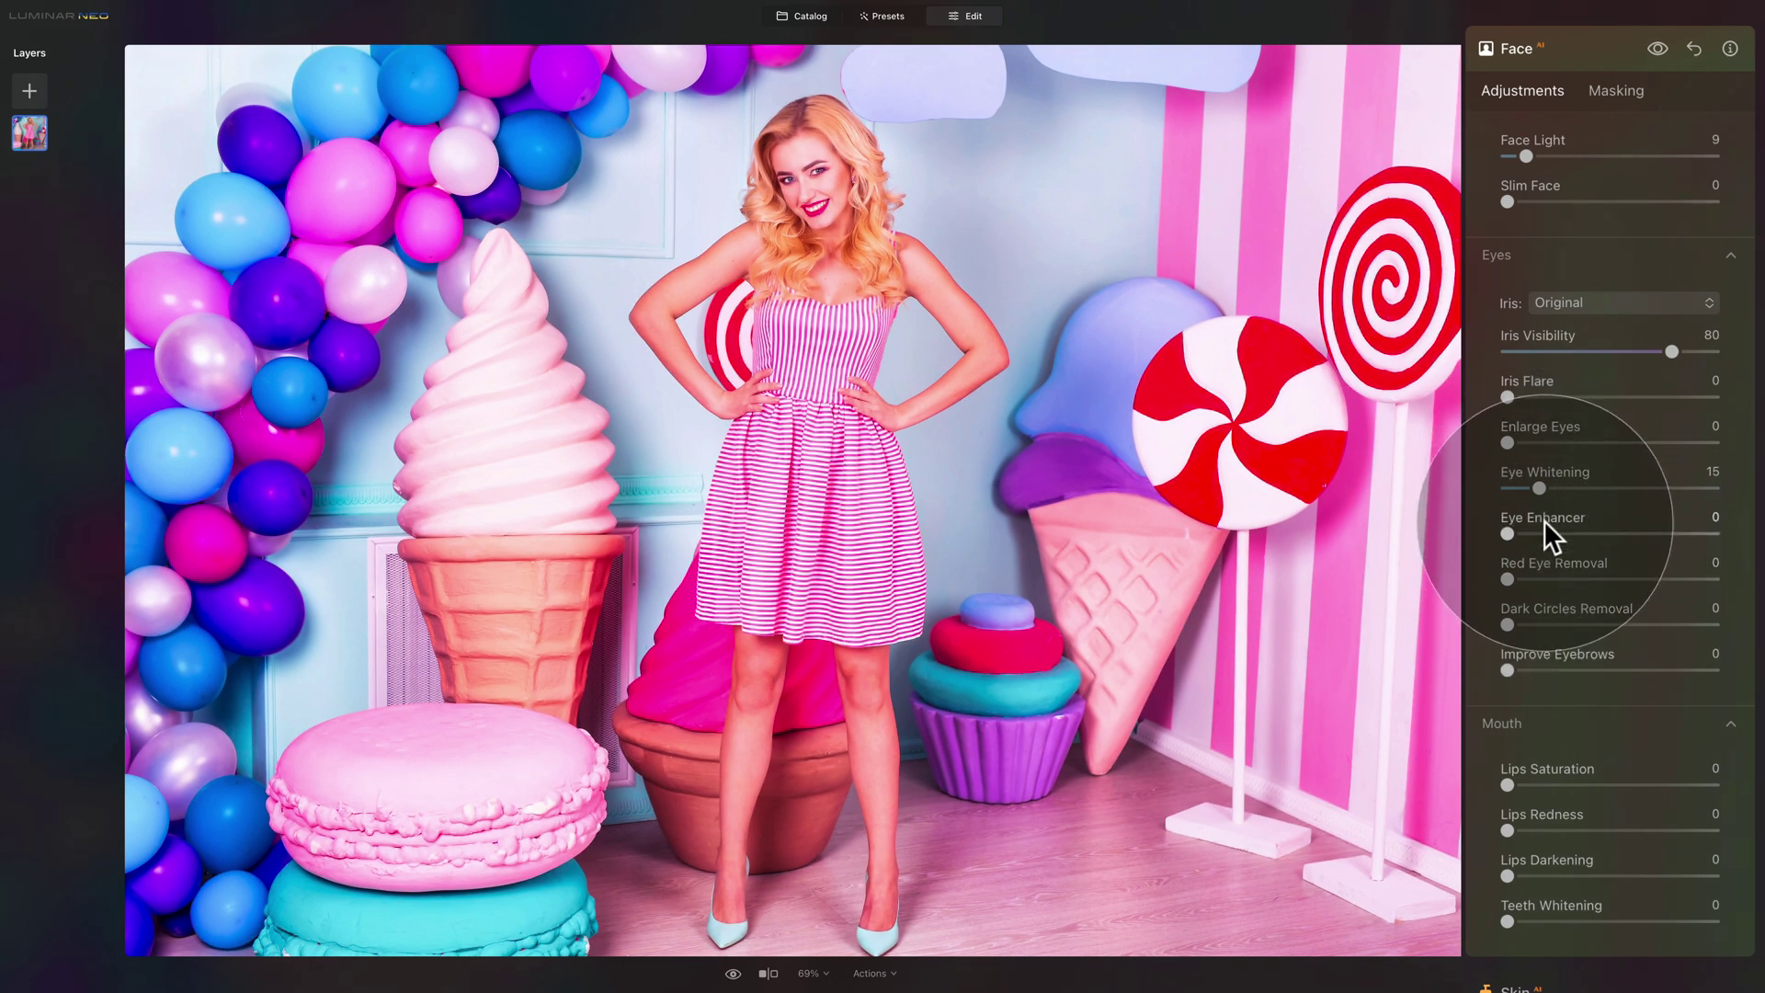
pyautogui.moveTo(1507, 532); pyautogui.dragTo(1572, 537)
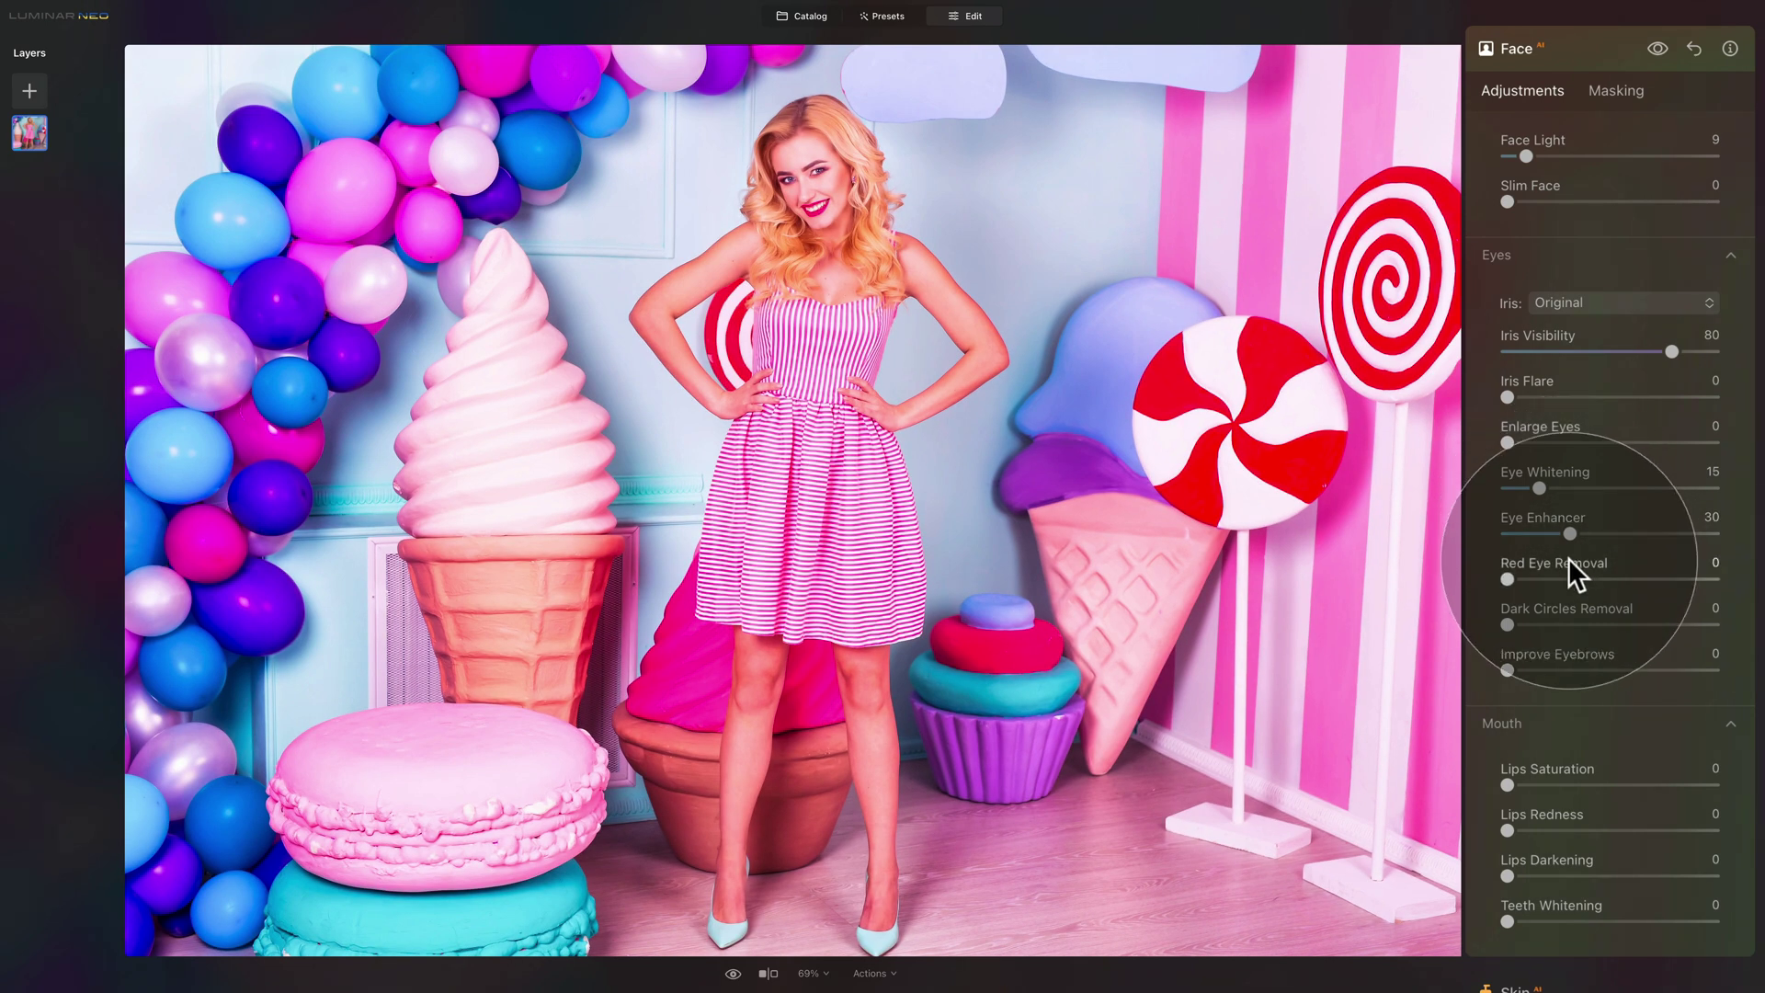
pyautogui.moveTo(1508, 625); pyautogui.dragTo(1541, 624)
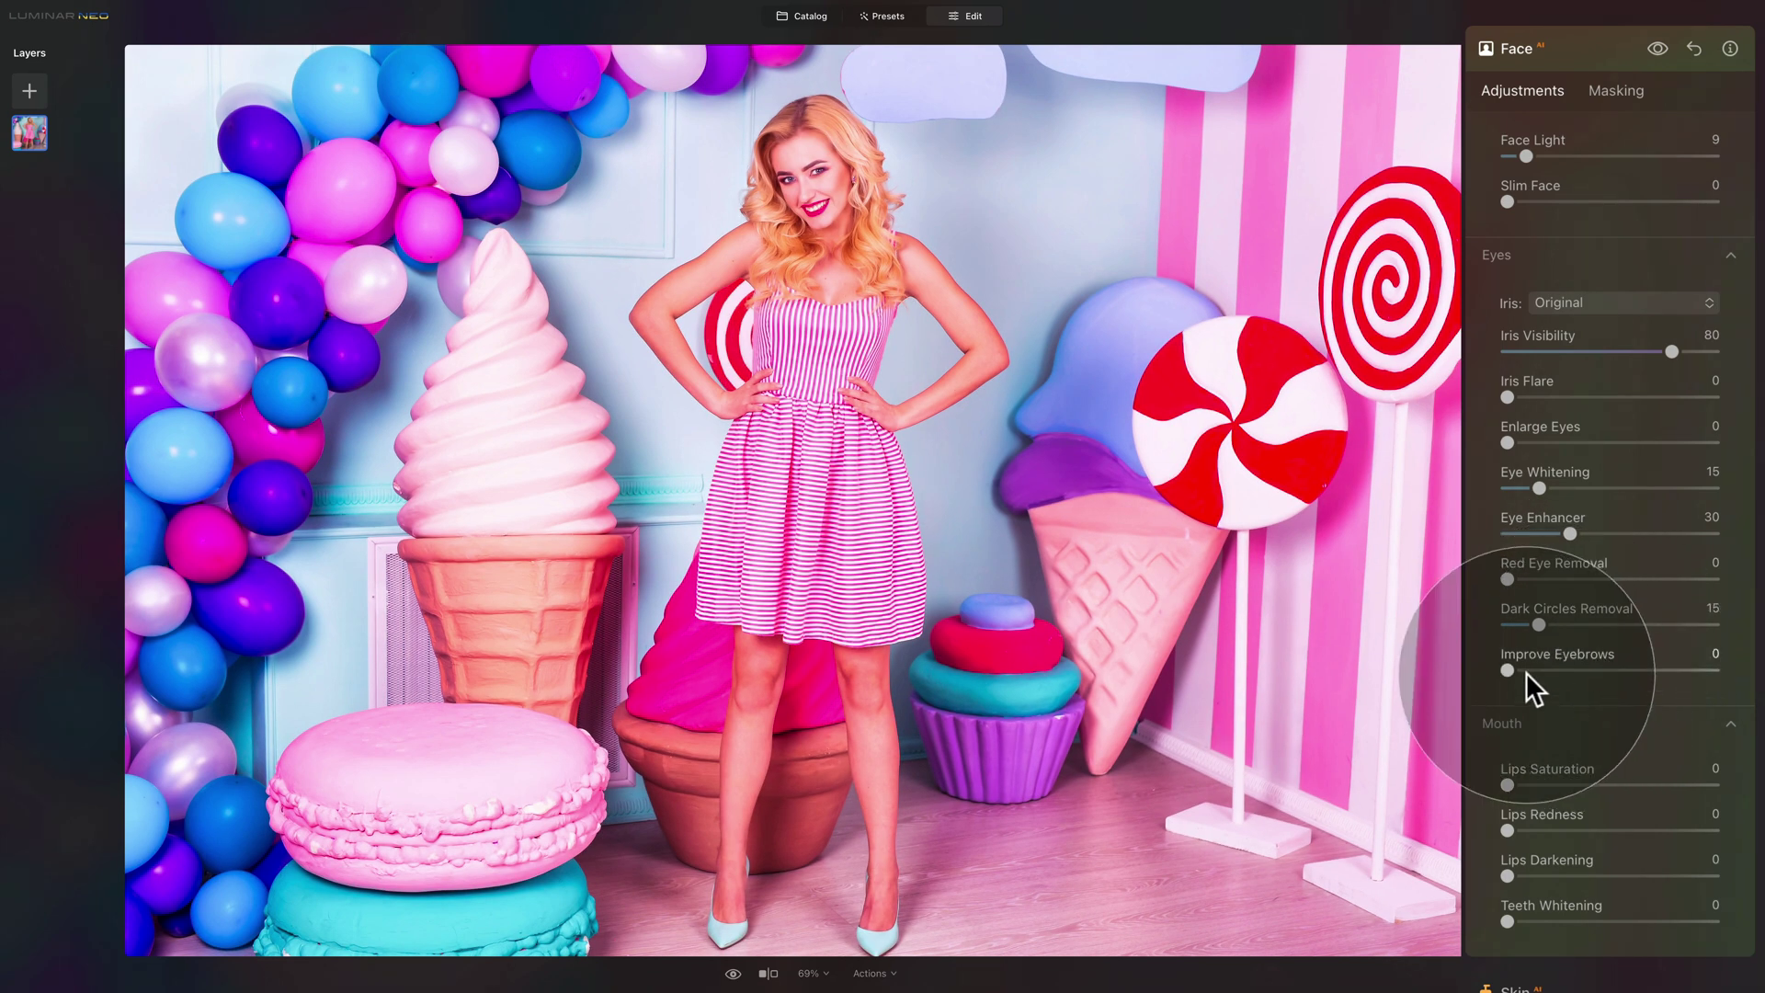
pyautogui.moveTo(1508, 669); pyautogui.dragTo(1550, 676)
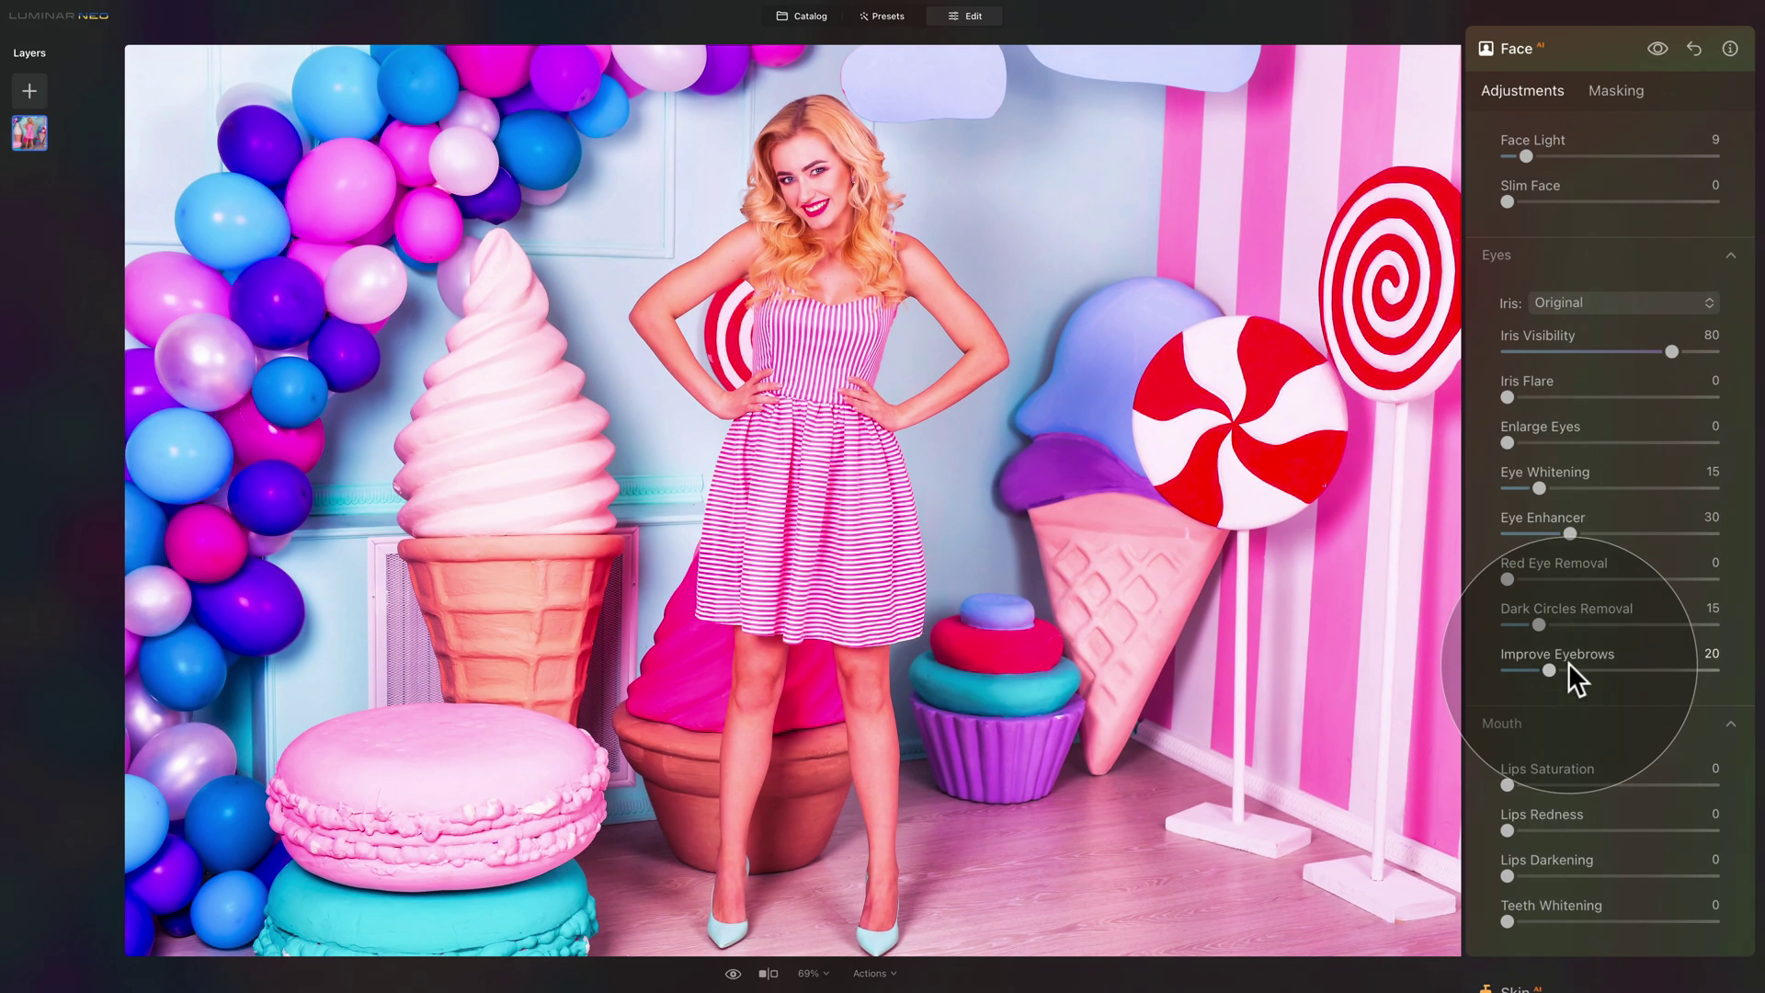
# Step: Set Lips Saturation and Lips Redness to 10 each, and close the Face tool
pyautogui.scroll(-2, 1571, 631)
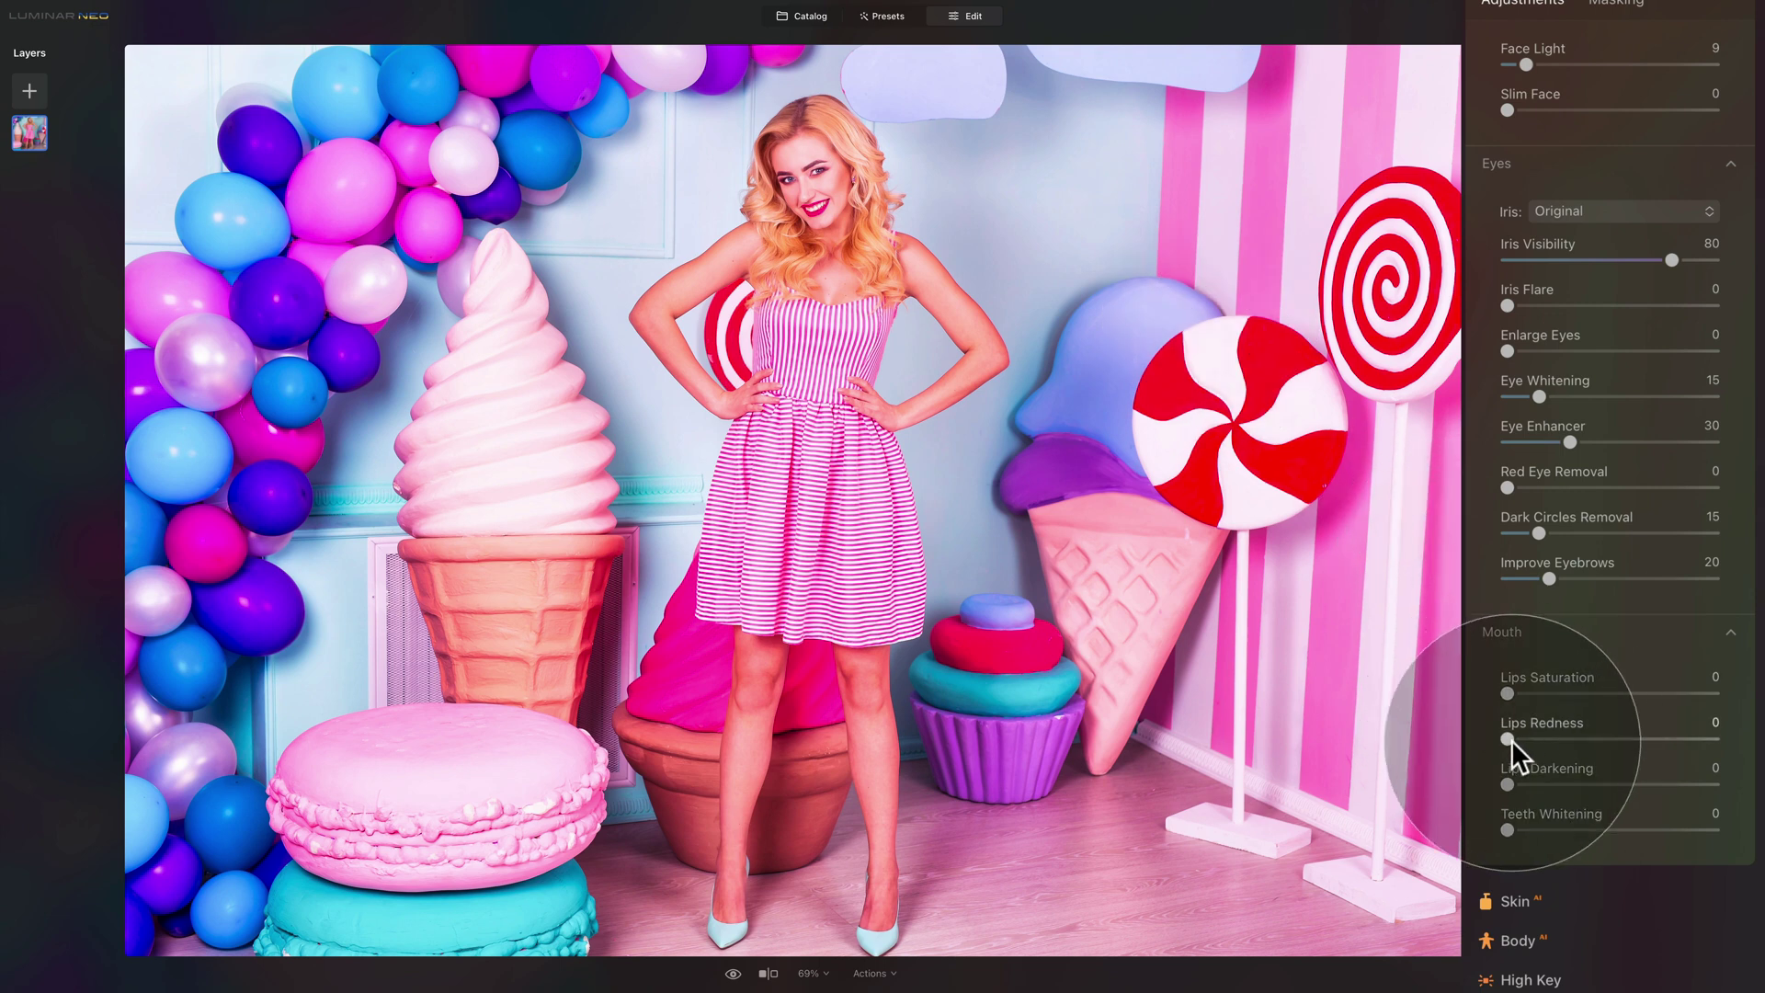
pyautogui.moveTo(1504, 734); pyautogui.dragTo(1528, 691)
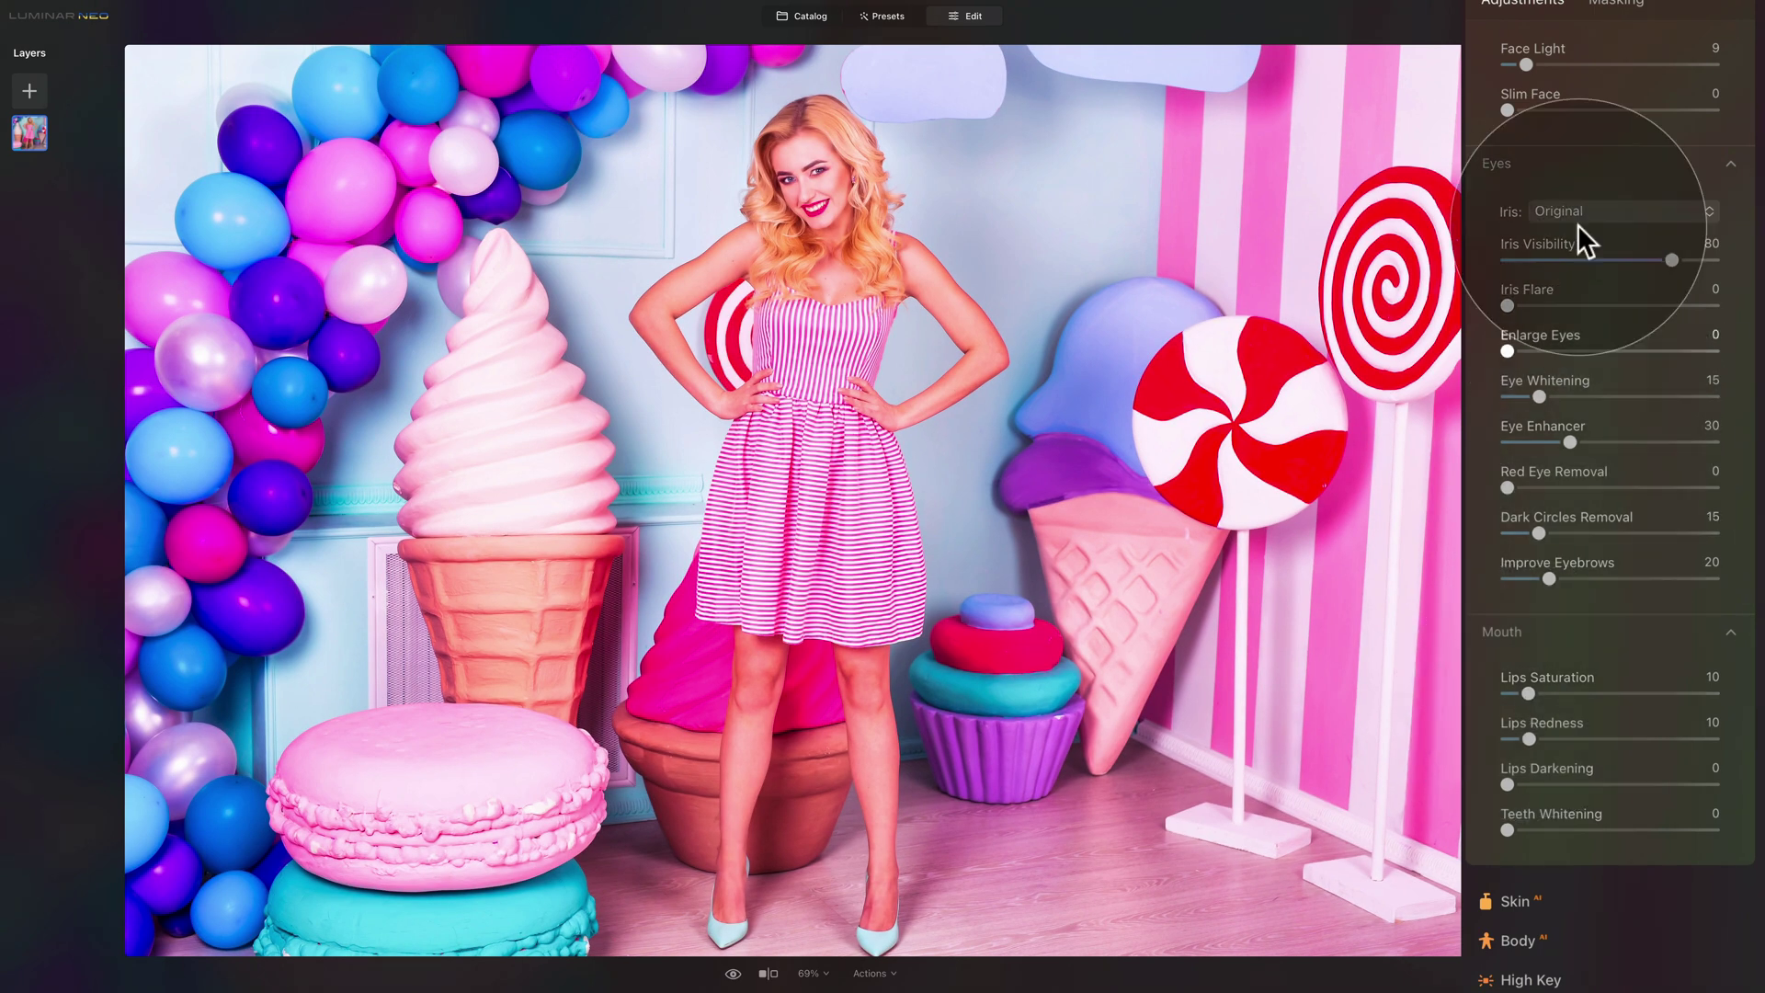
pyautogui.scroll(2, 1579, 95)
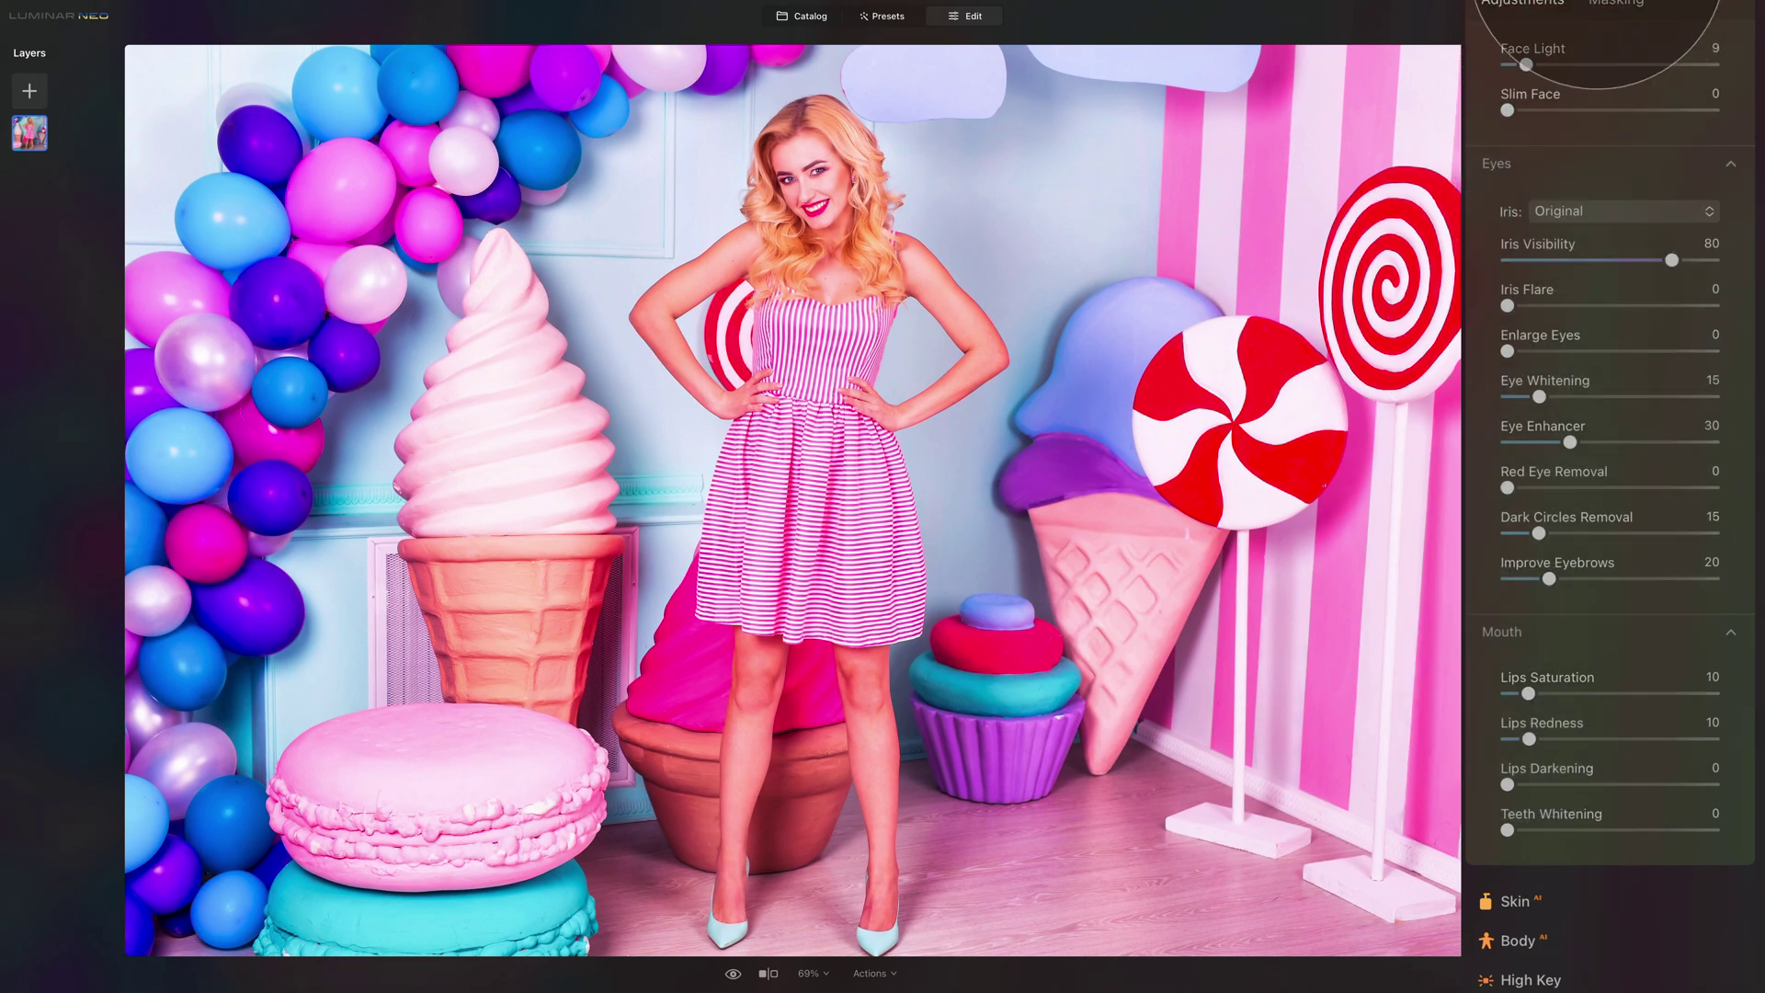
pyautogui.click(1563, 28)
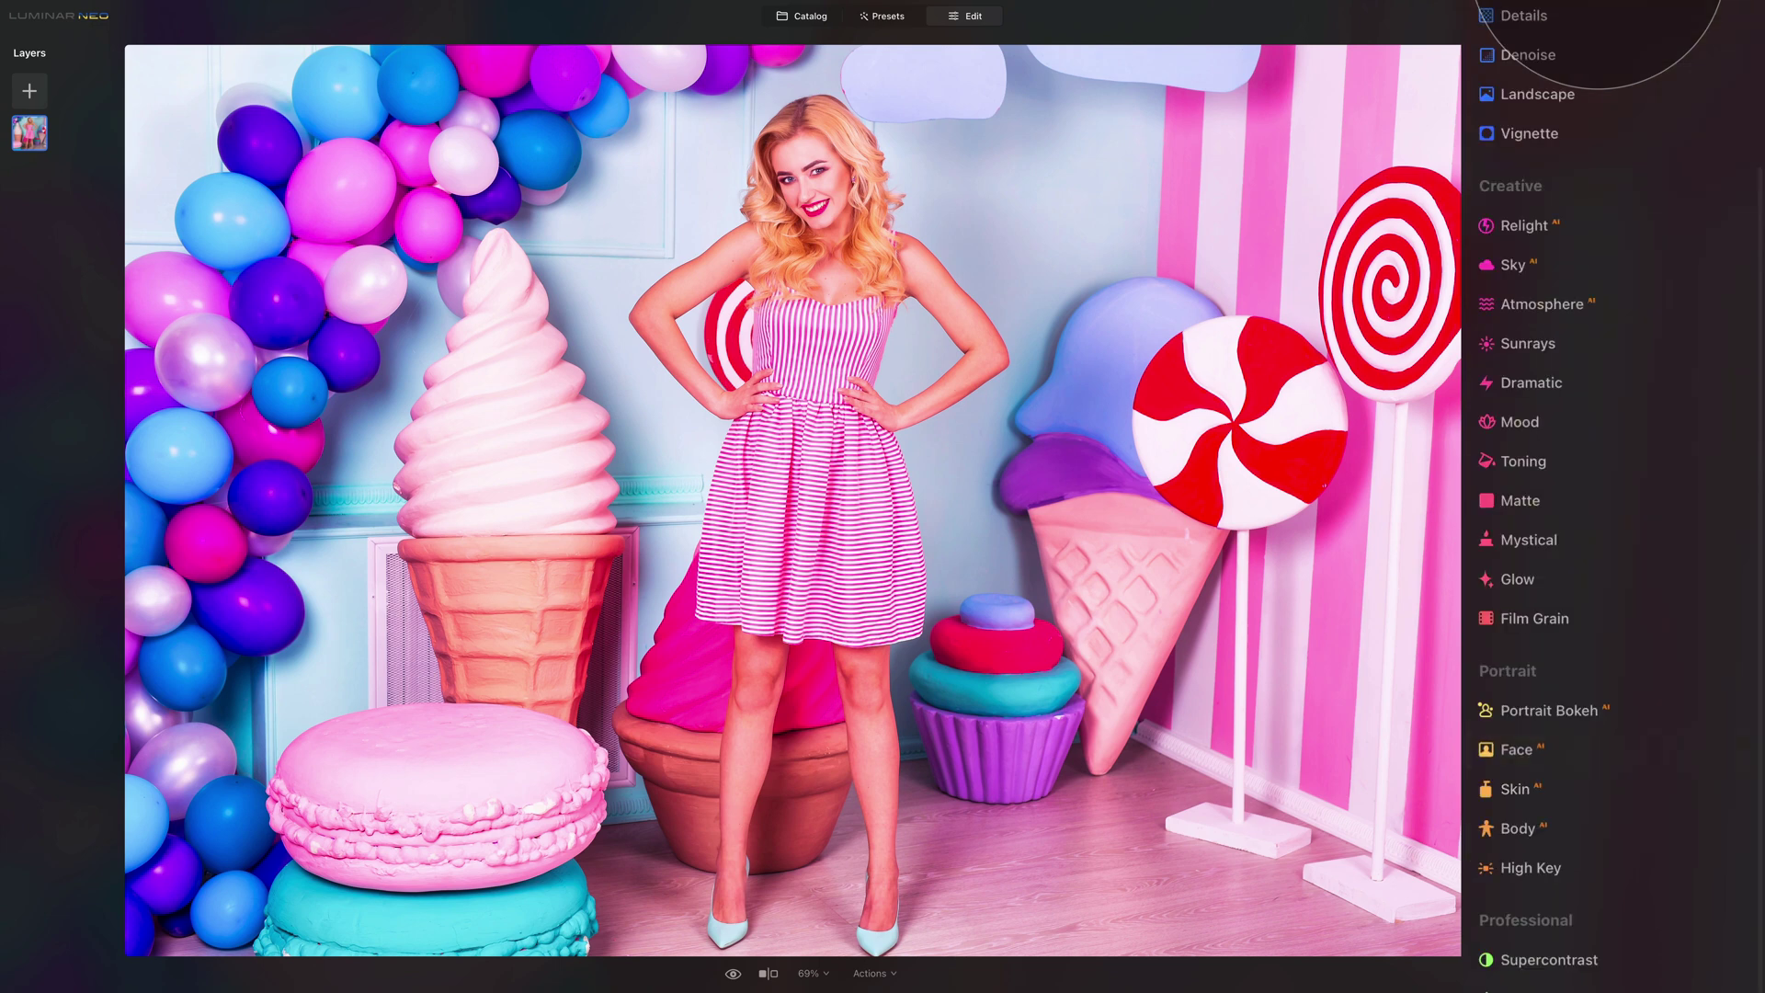
# Step: Smooth the skin with Amount 20 and Shine Removal 70, and compare the photo before and after all edits
pyautogui.click(1513, 789)
pyautogui.scroll(-3, 1572, 711)
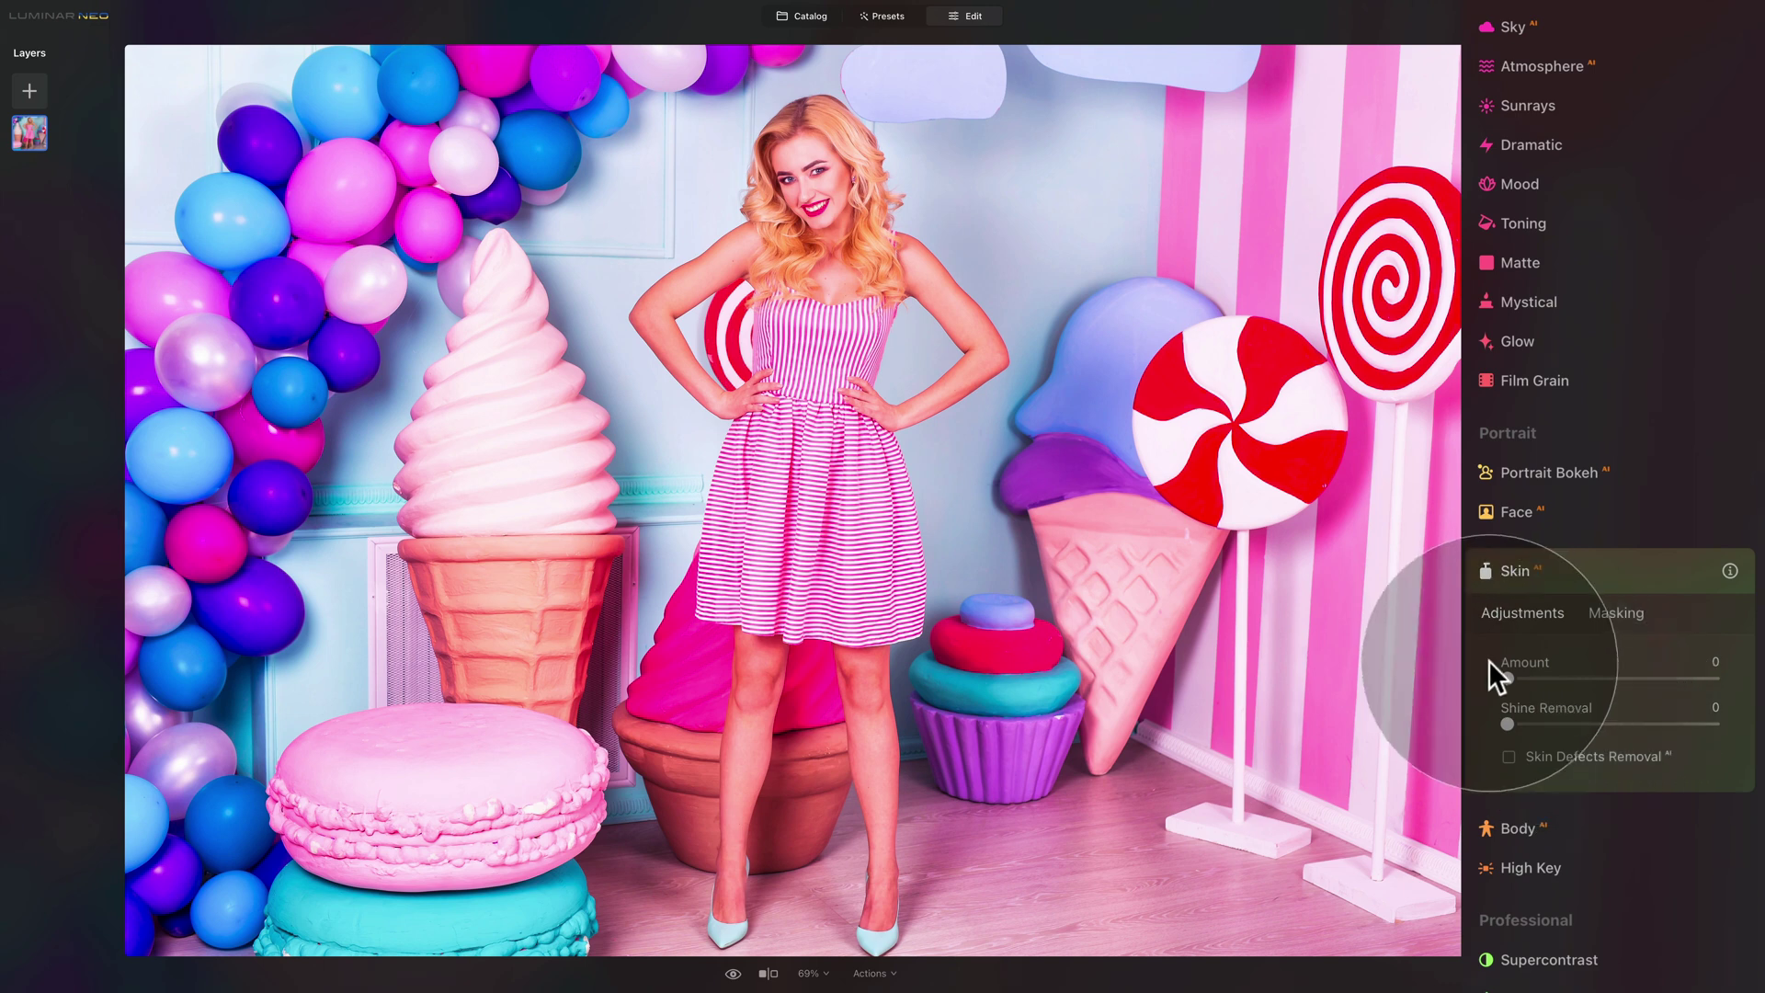
pyautogui.moveTo(1510, 677); pyautogui.dragTo(1552, 679)
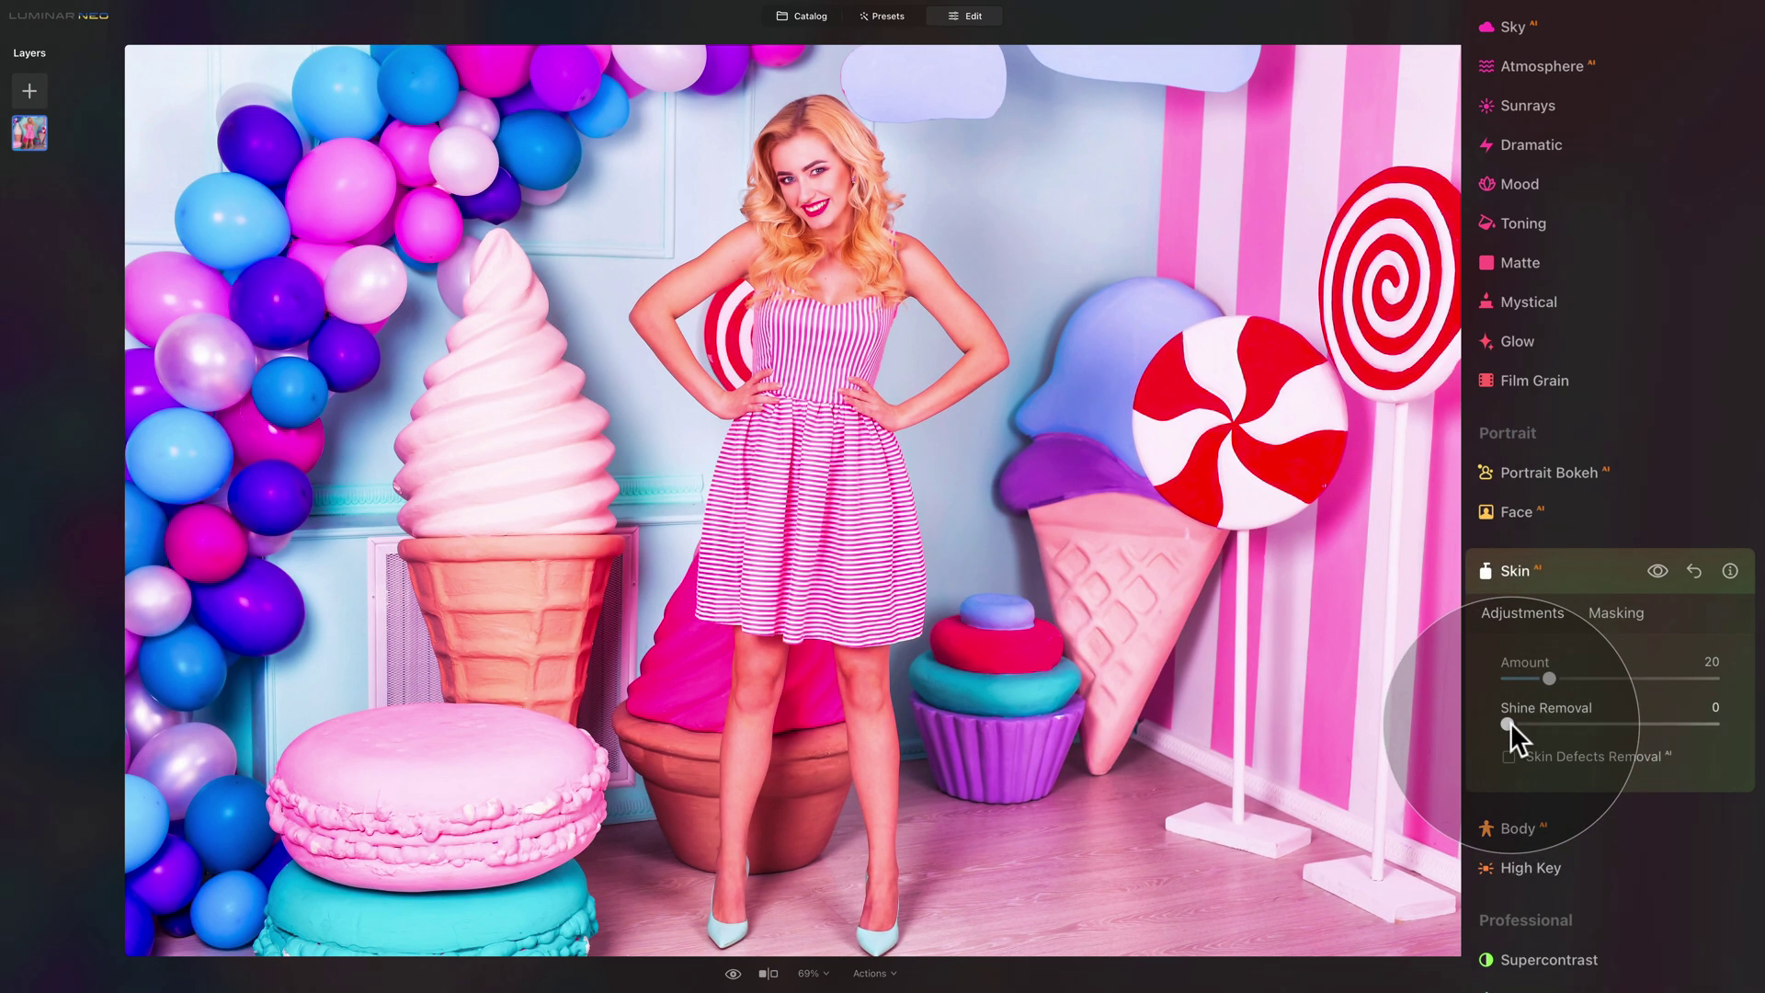
pyautogui.moveTo(1510, 721); pyautogui.dragTo(1659, 726)
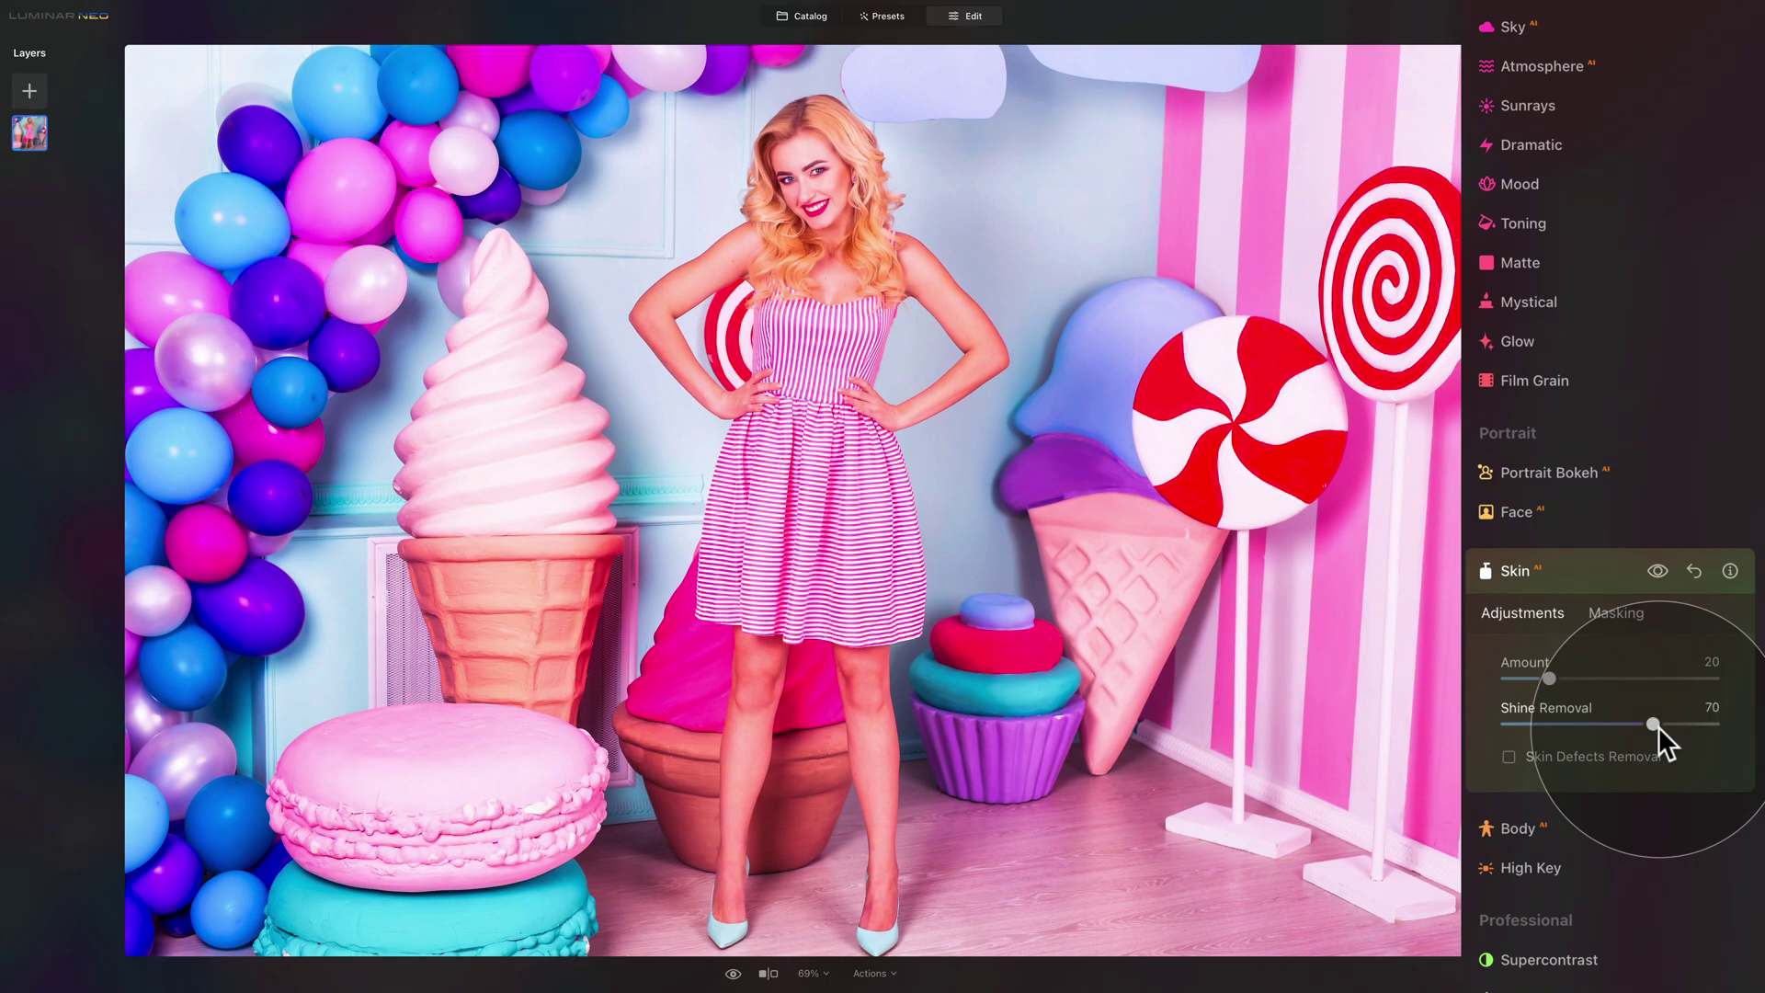
pyautogui.click(1592, 576)
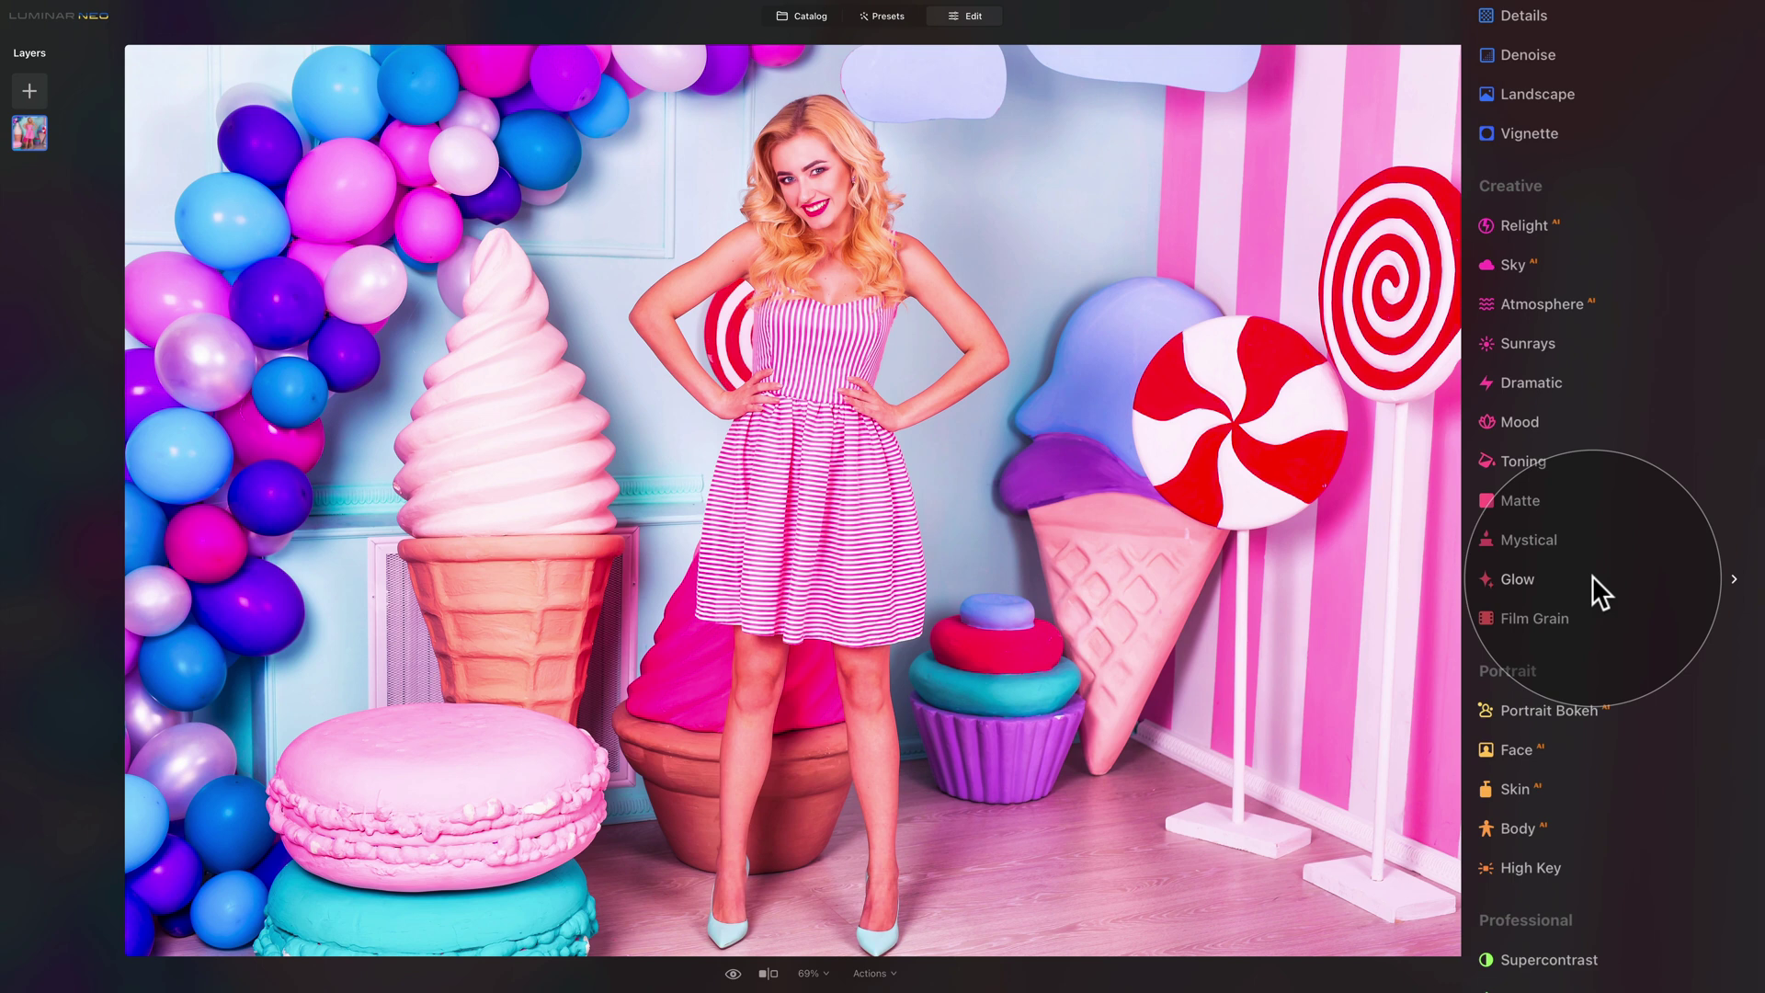
pyautogui.click(733, 972)
pyautogui.click(733, 973)
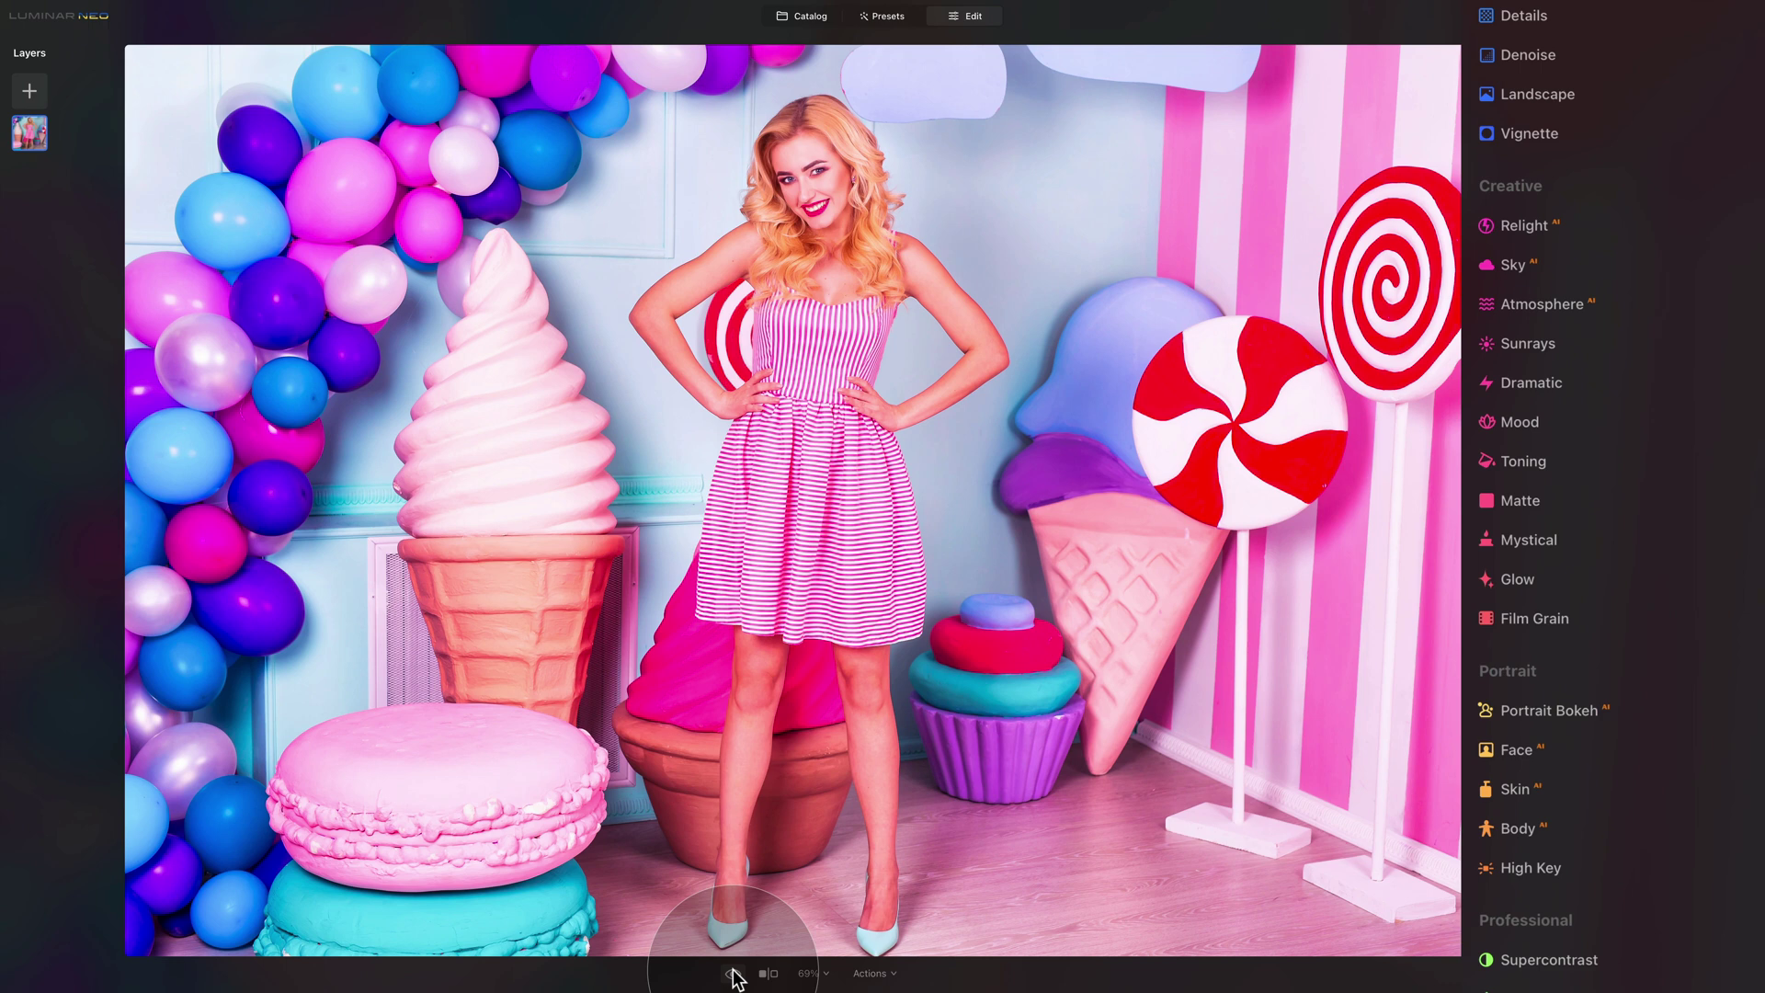
# Step: Save the photo's adjustments as a preset named Barbie
pyautogui.click(869, 973)
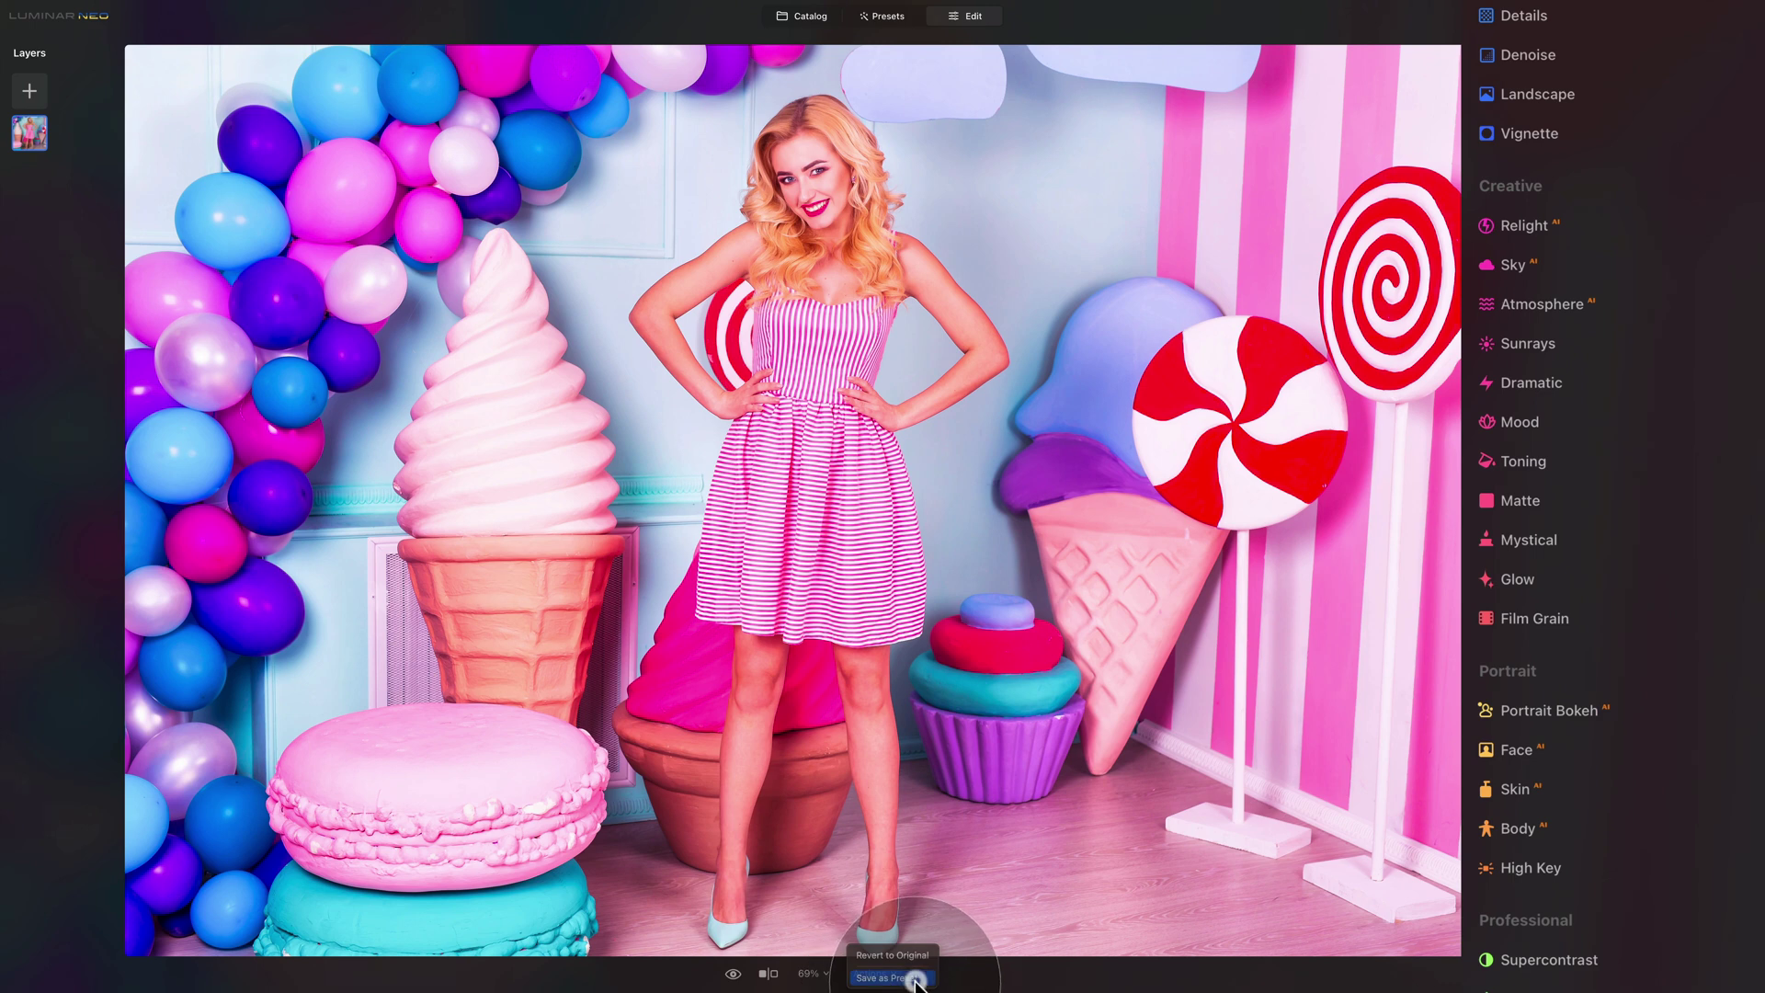
pyautogui.click(887, 978)
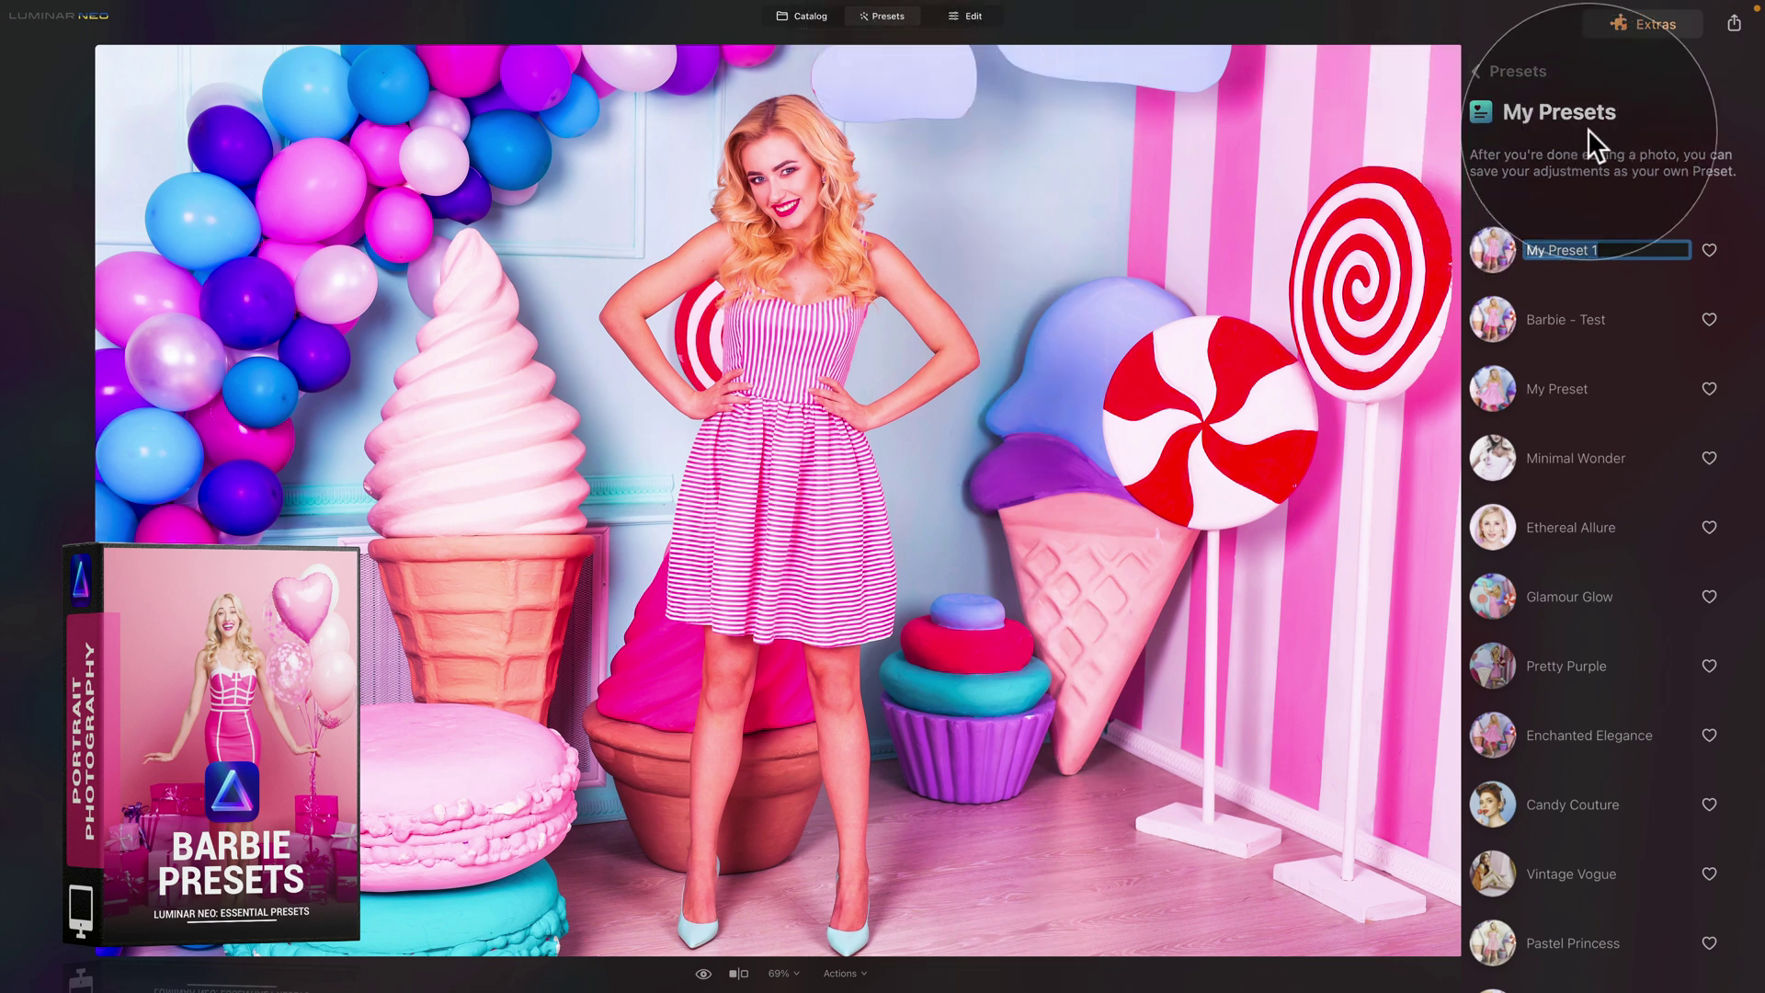
pyautogui.click(1602, 250)
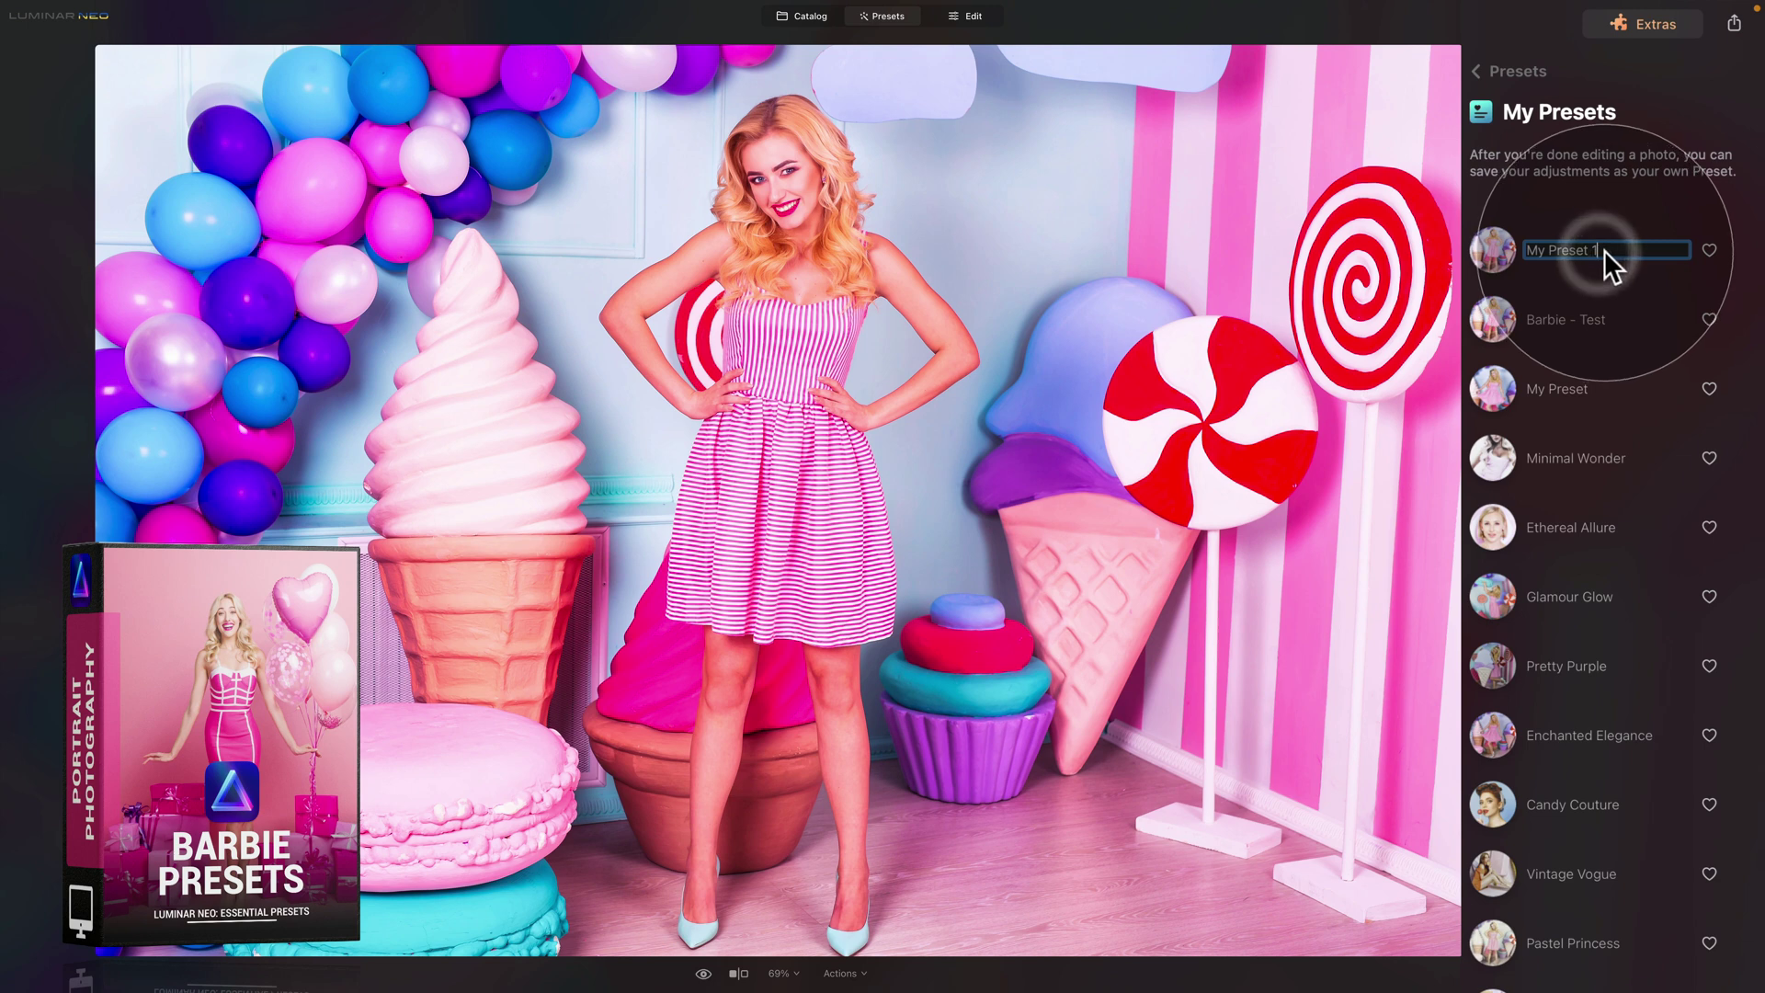
pyautogui.moveTo(1604, 250); pyautogui.dragTo(1508, 245)
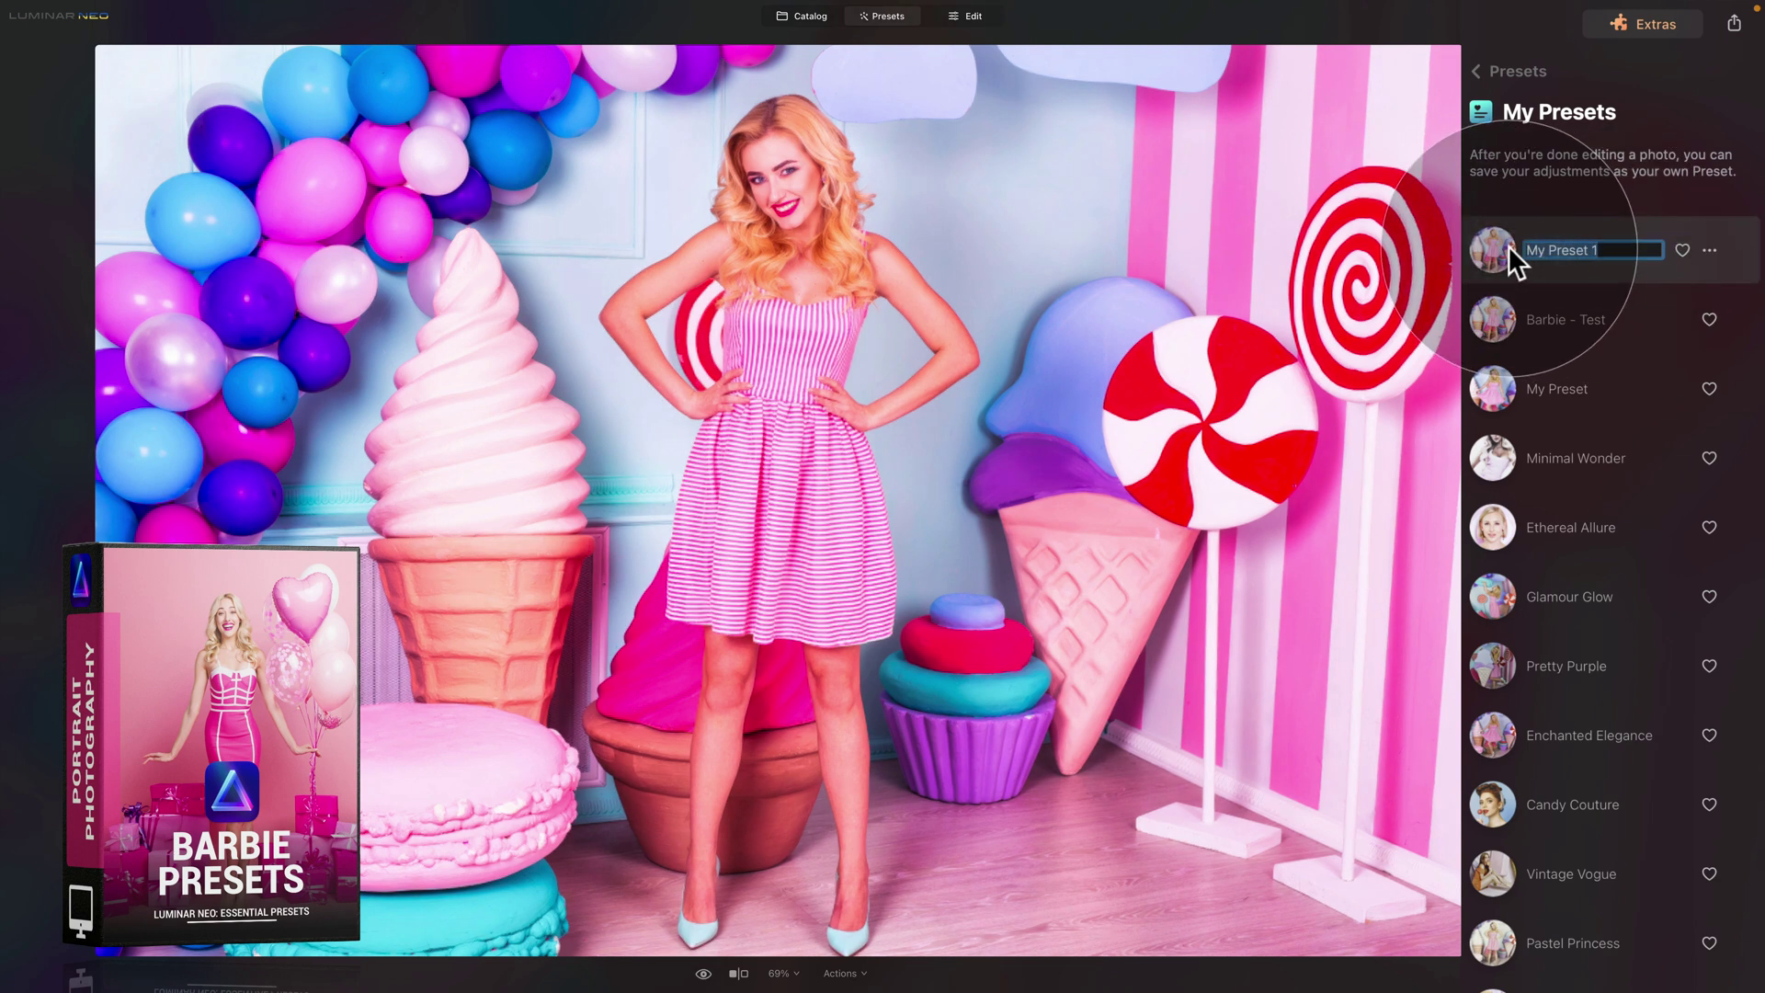
pyautogui.write('Barbie')
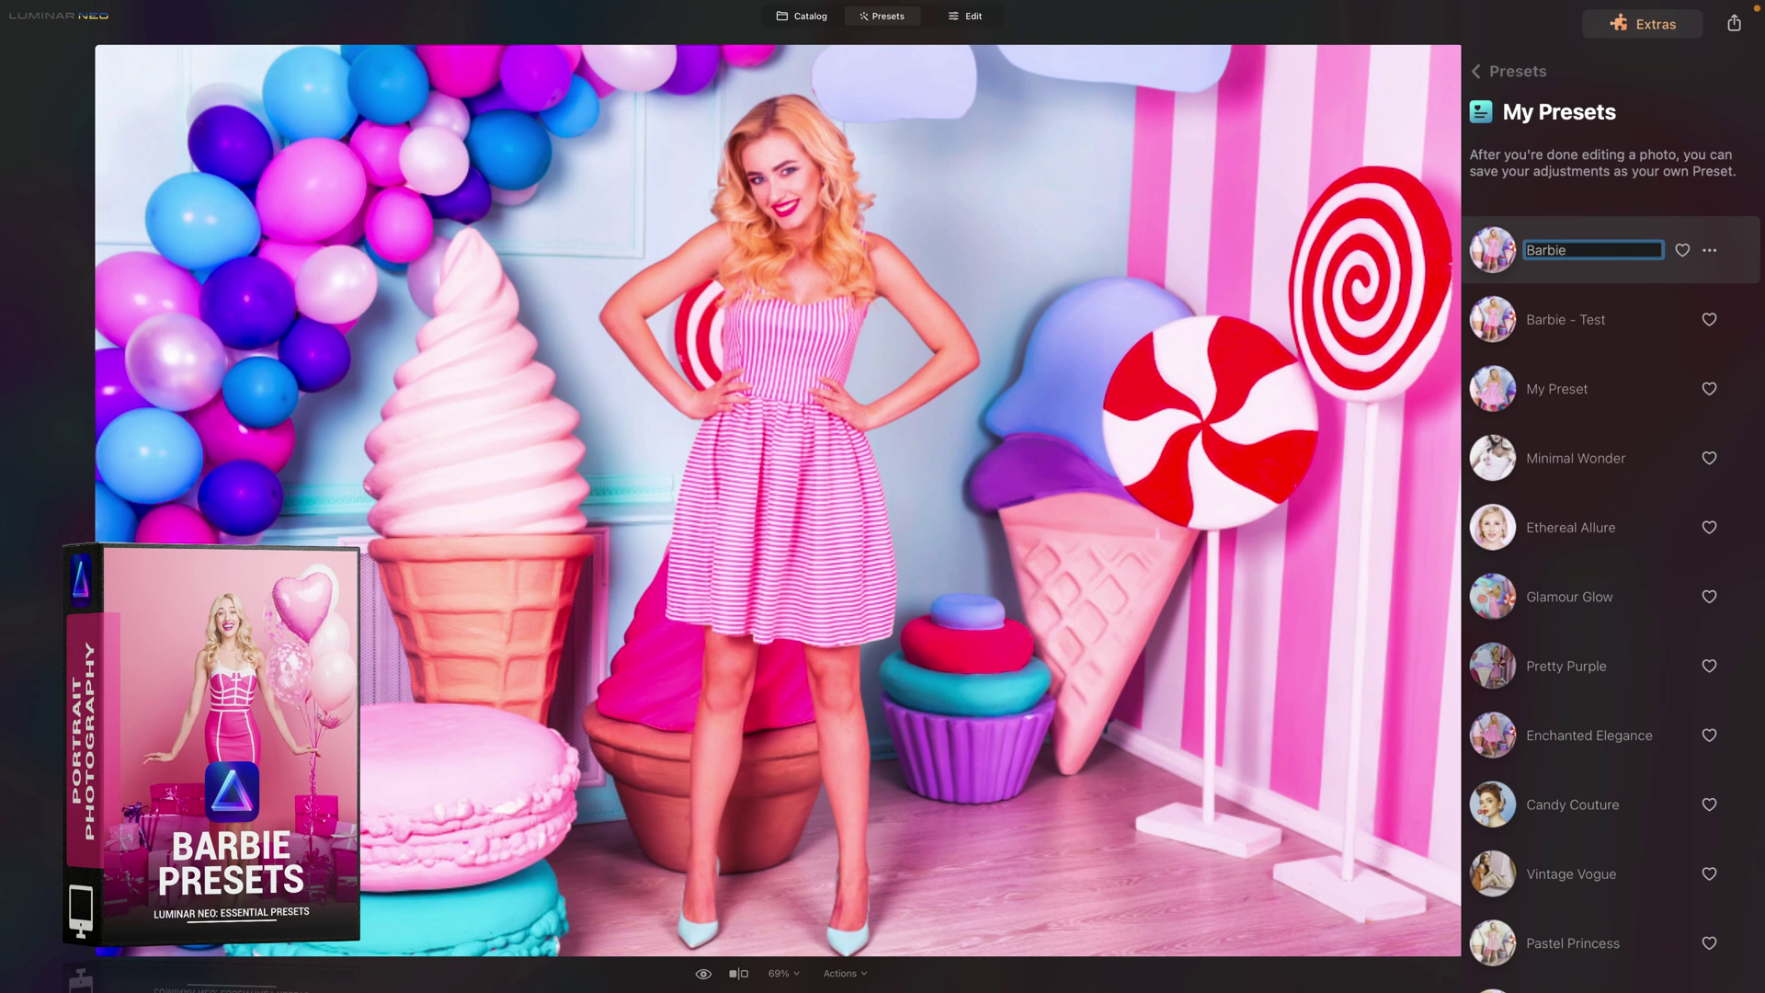
pyautogui.press('Return')
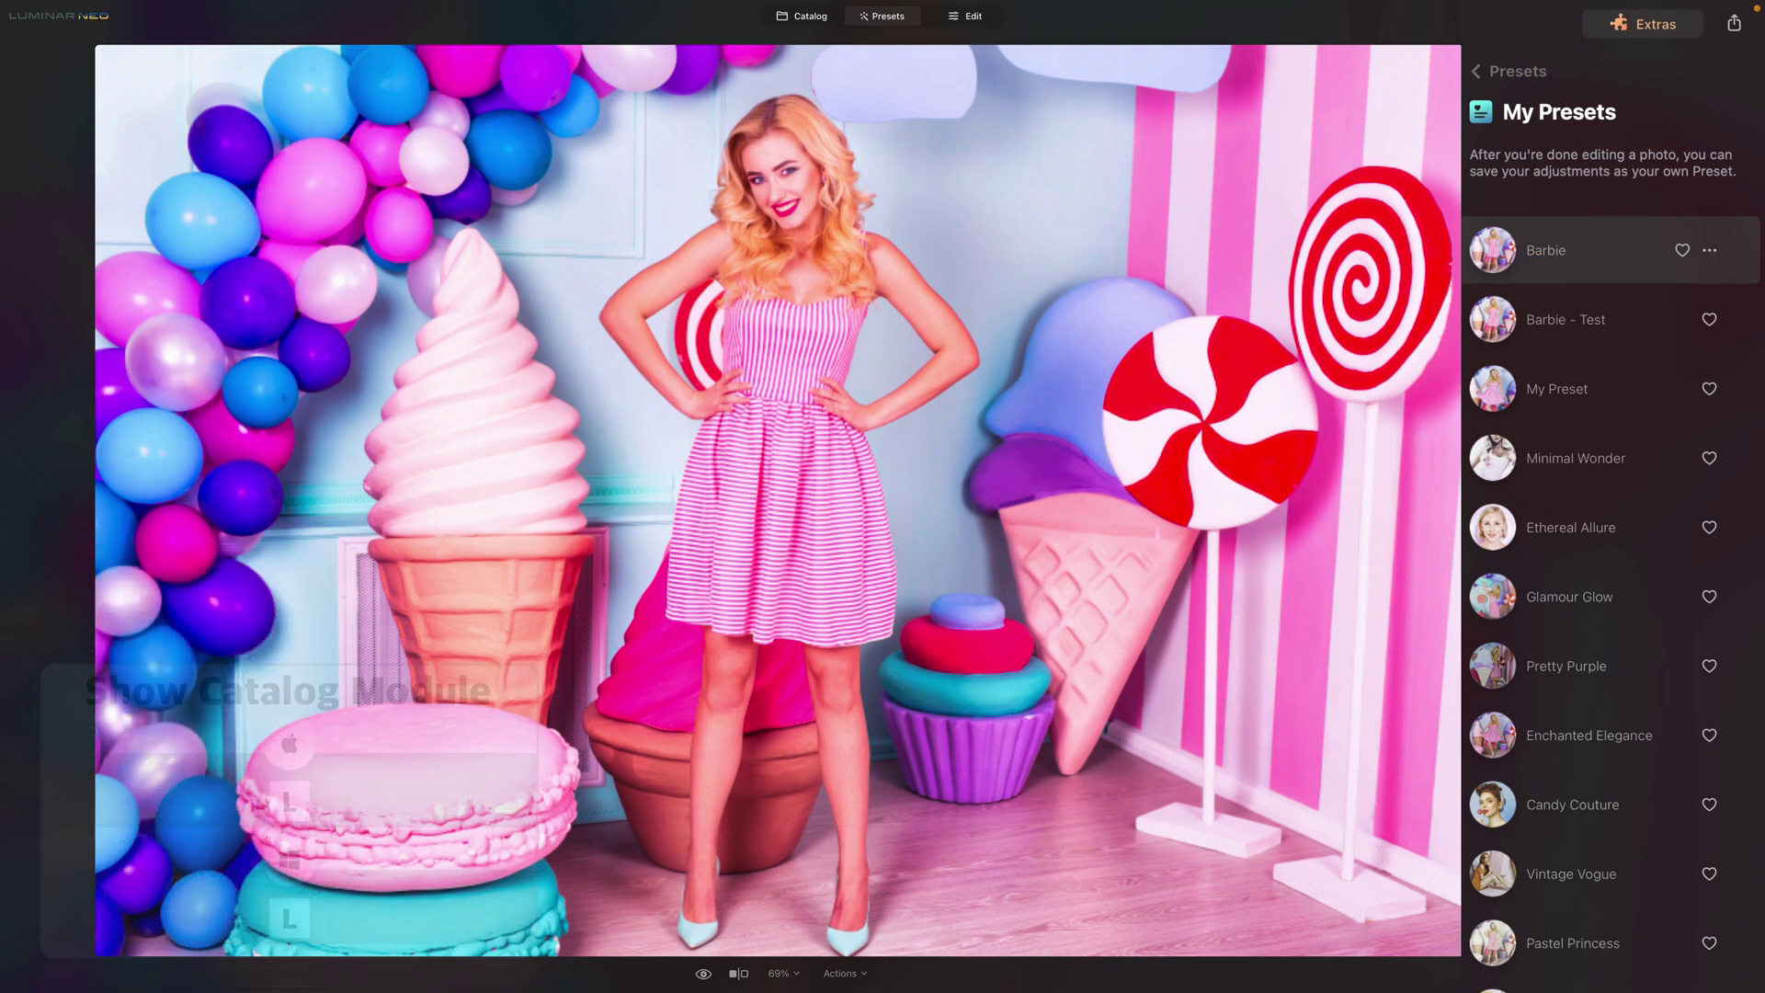
# Step: Apply the Barbie preset at strength 70 to the catalog photo of the seated woman in the orange dress and open its editing tools
pyautogui.click(806, 17)
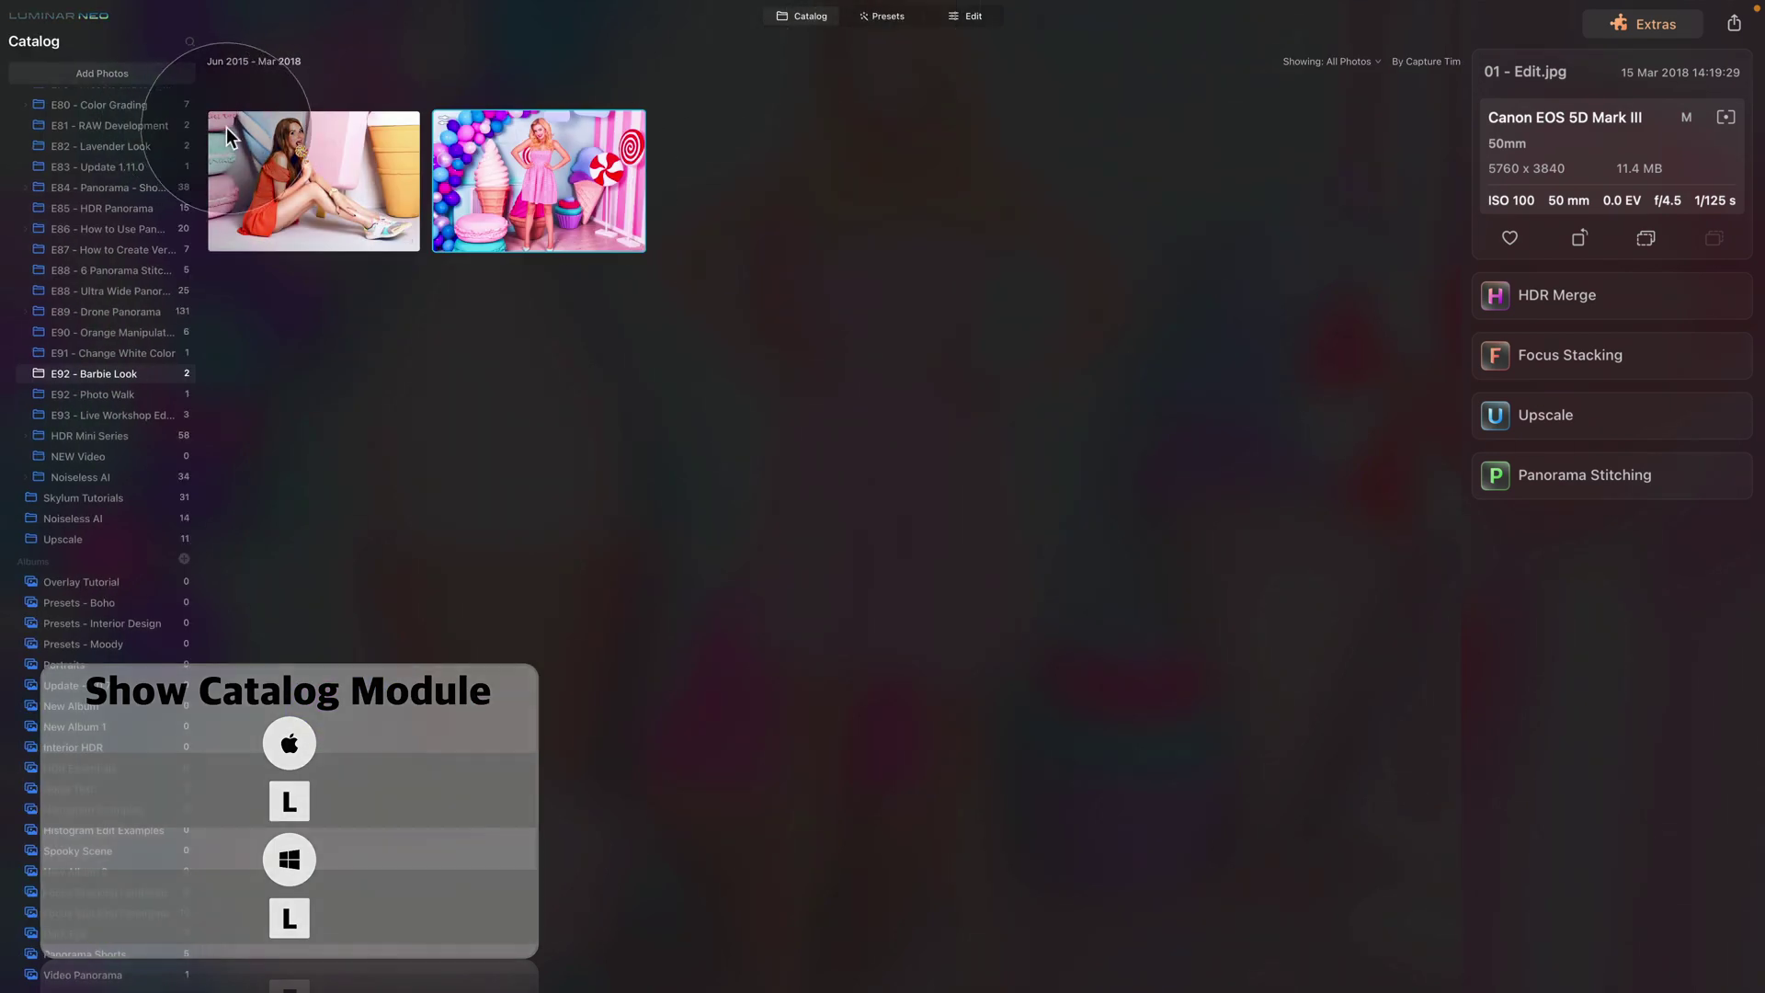
pyautogui.click(278, 149)
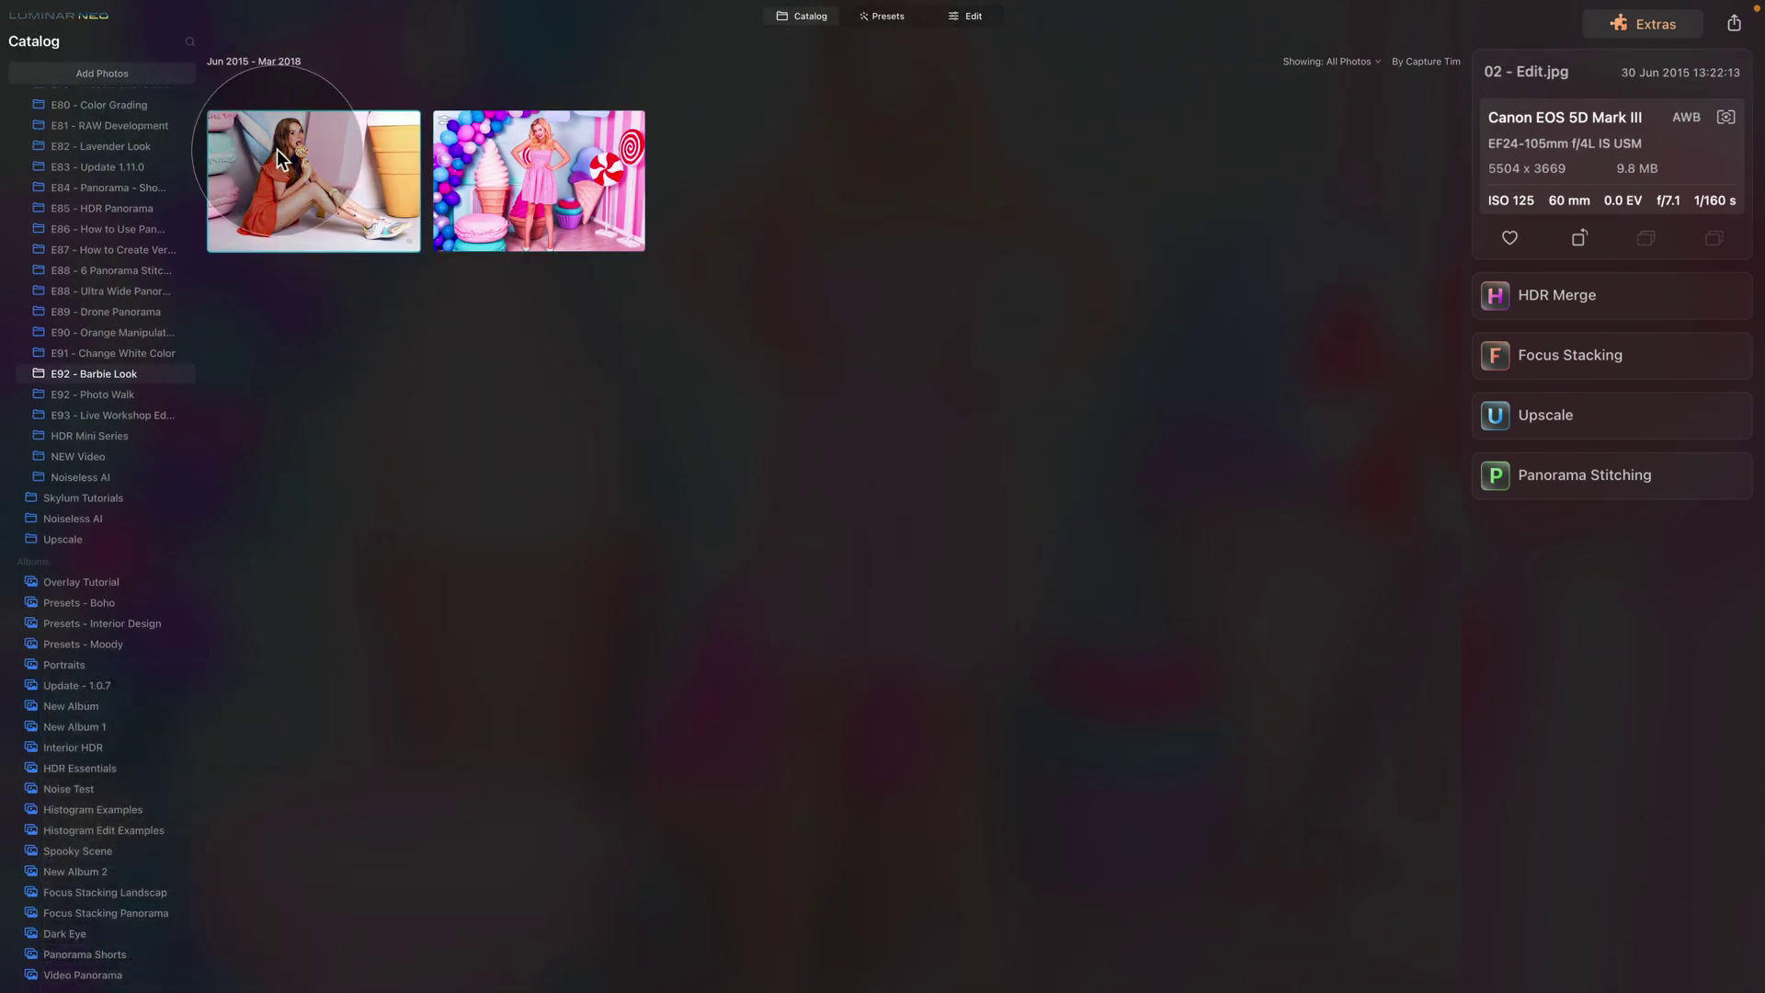
pyautogui.click(879, 20)
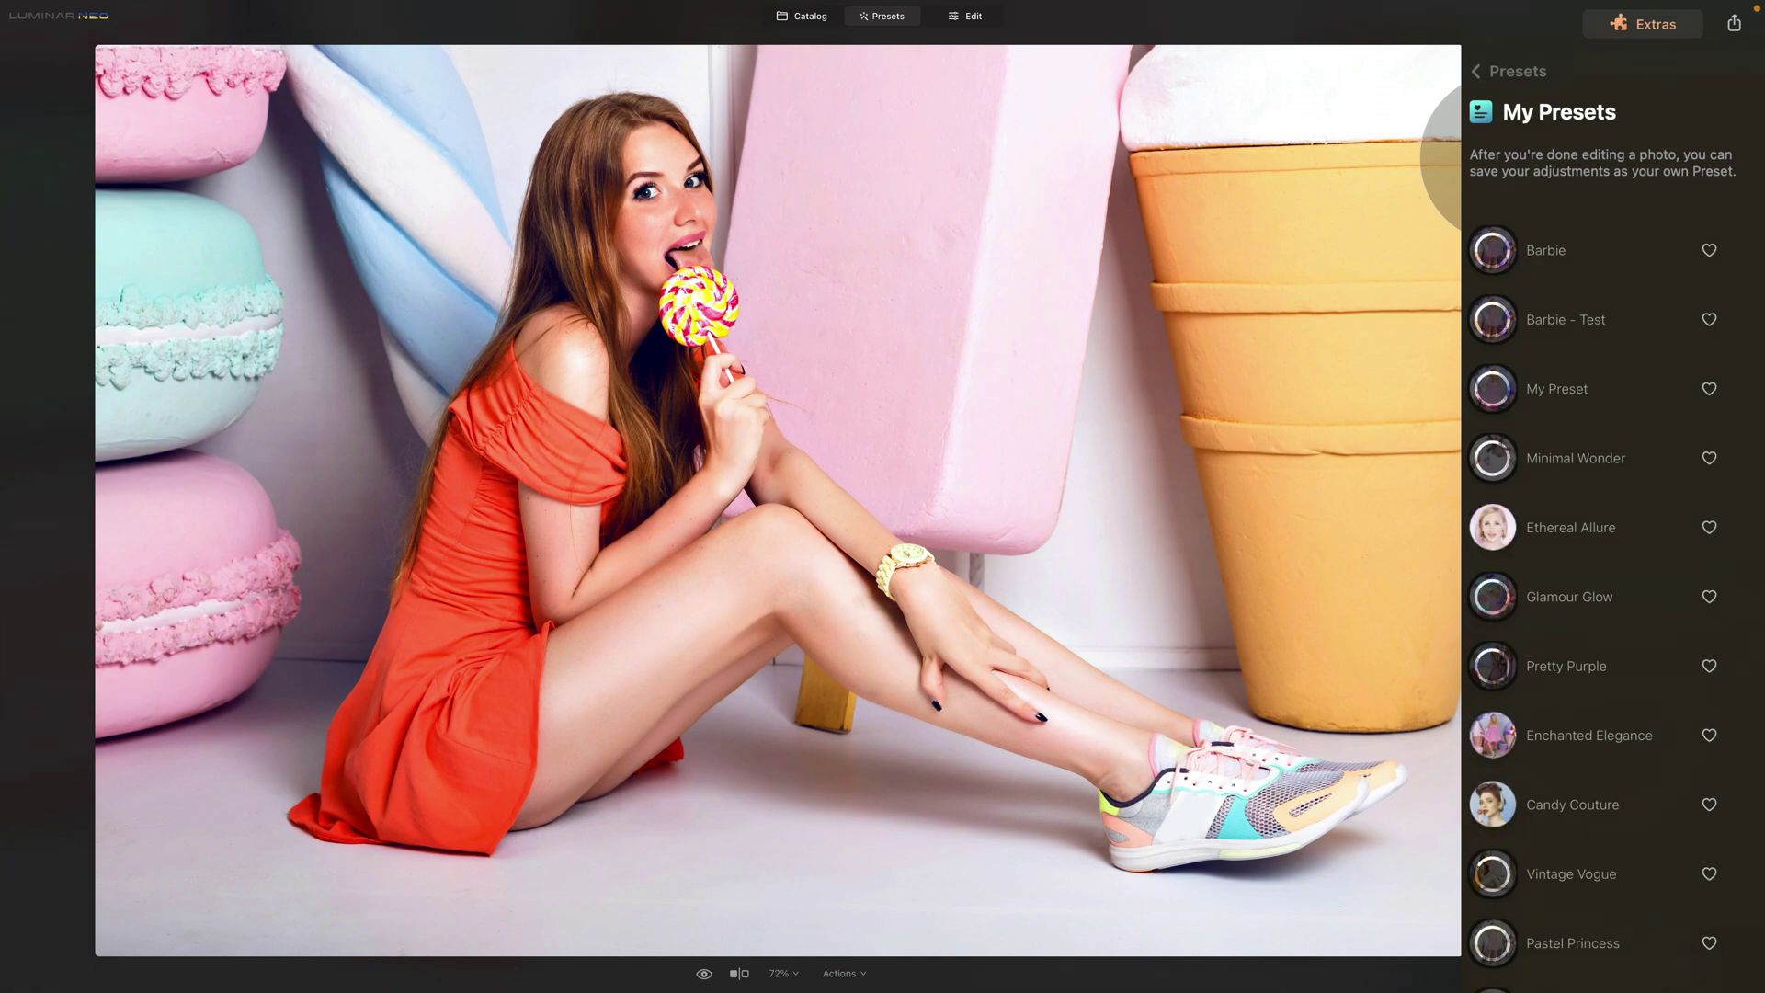
pyautogui.click(1530, 251)
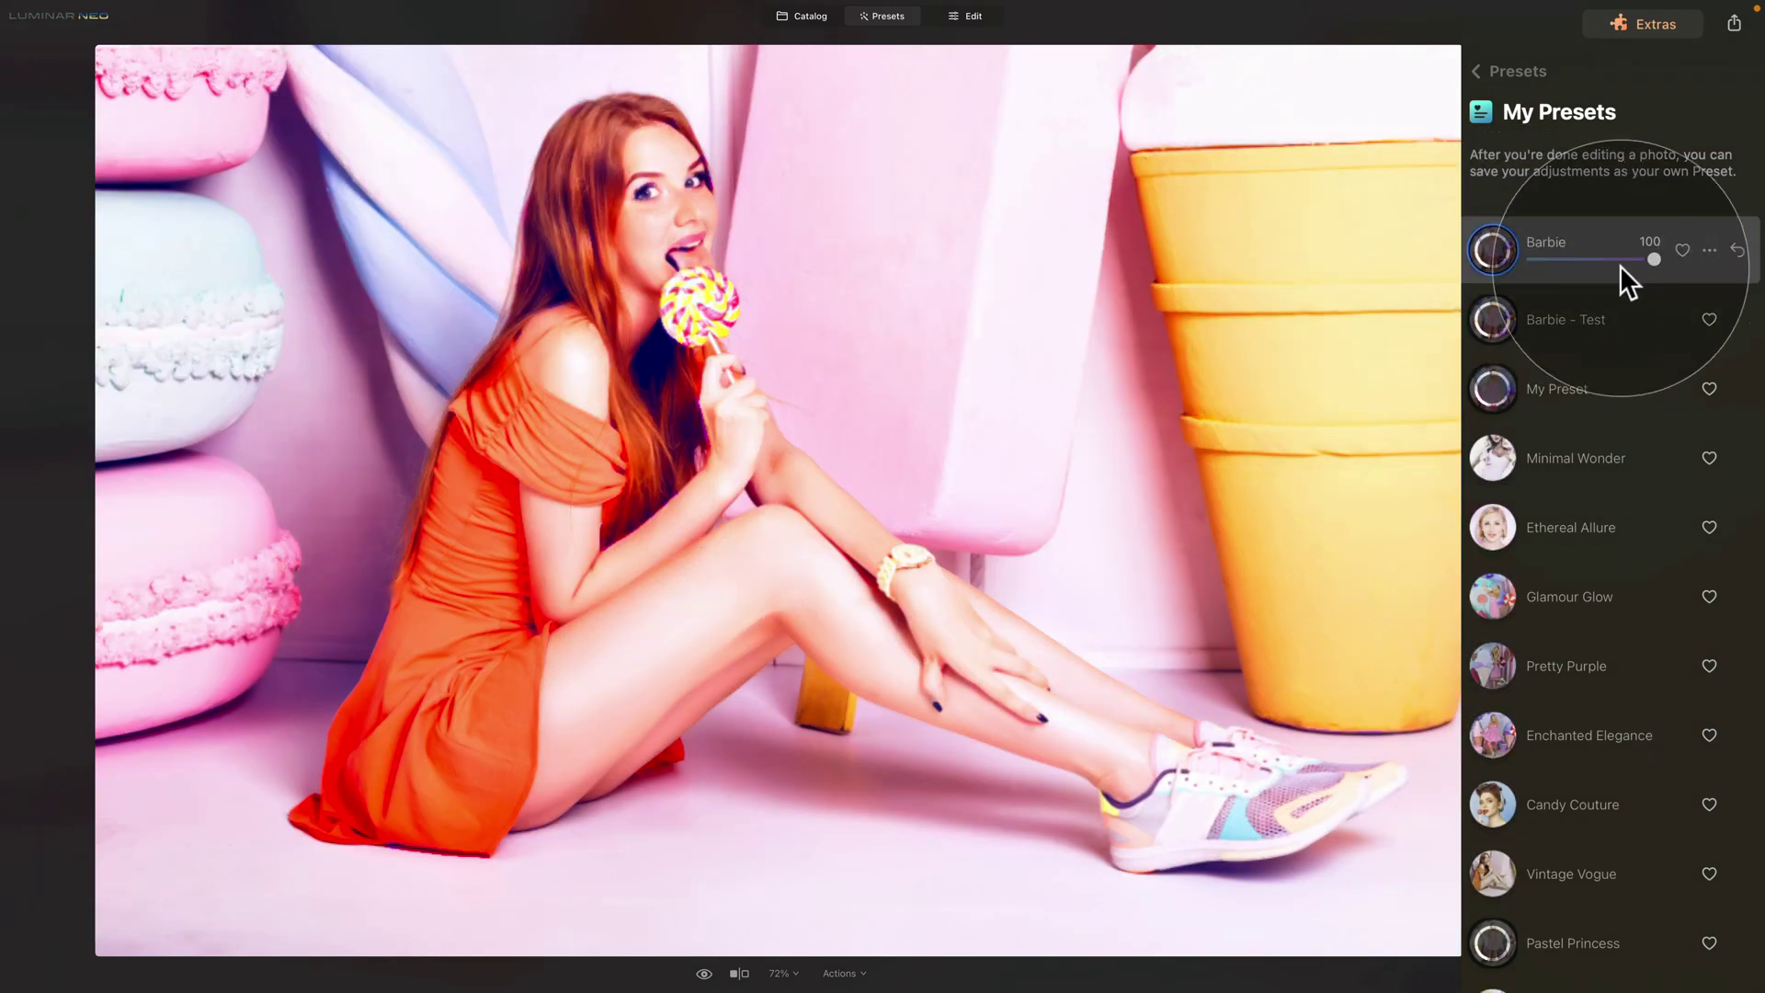
pyautogui.moveTo(1652, 262); pyautogui.dragTo(1617, 258)
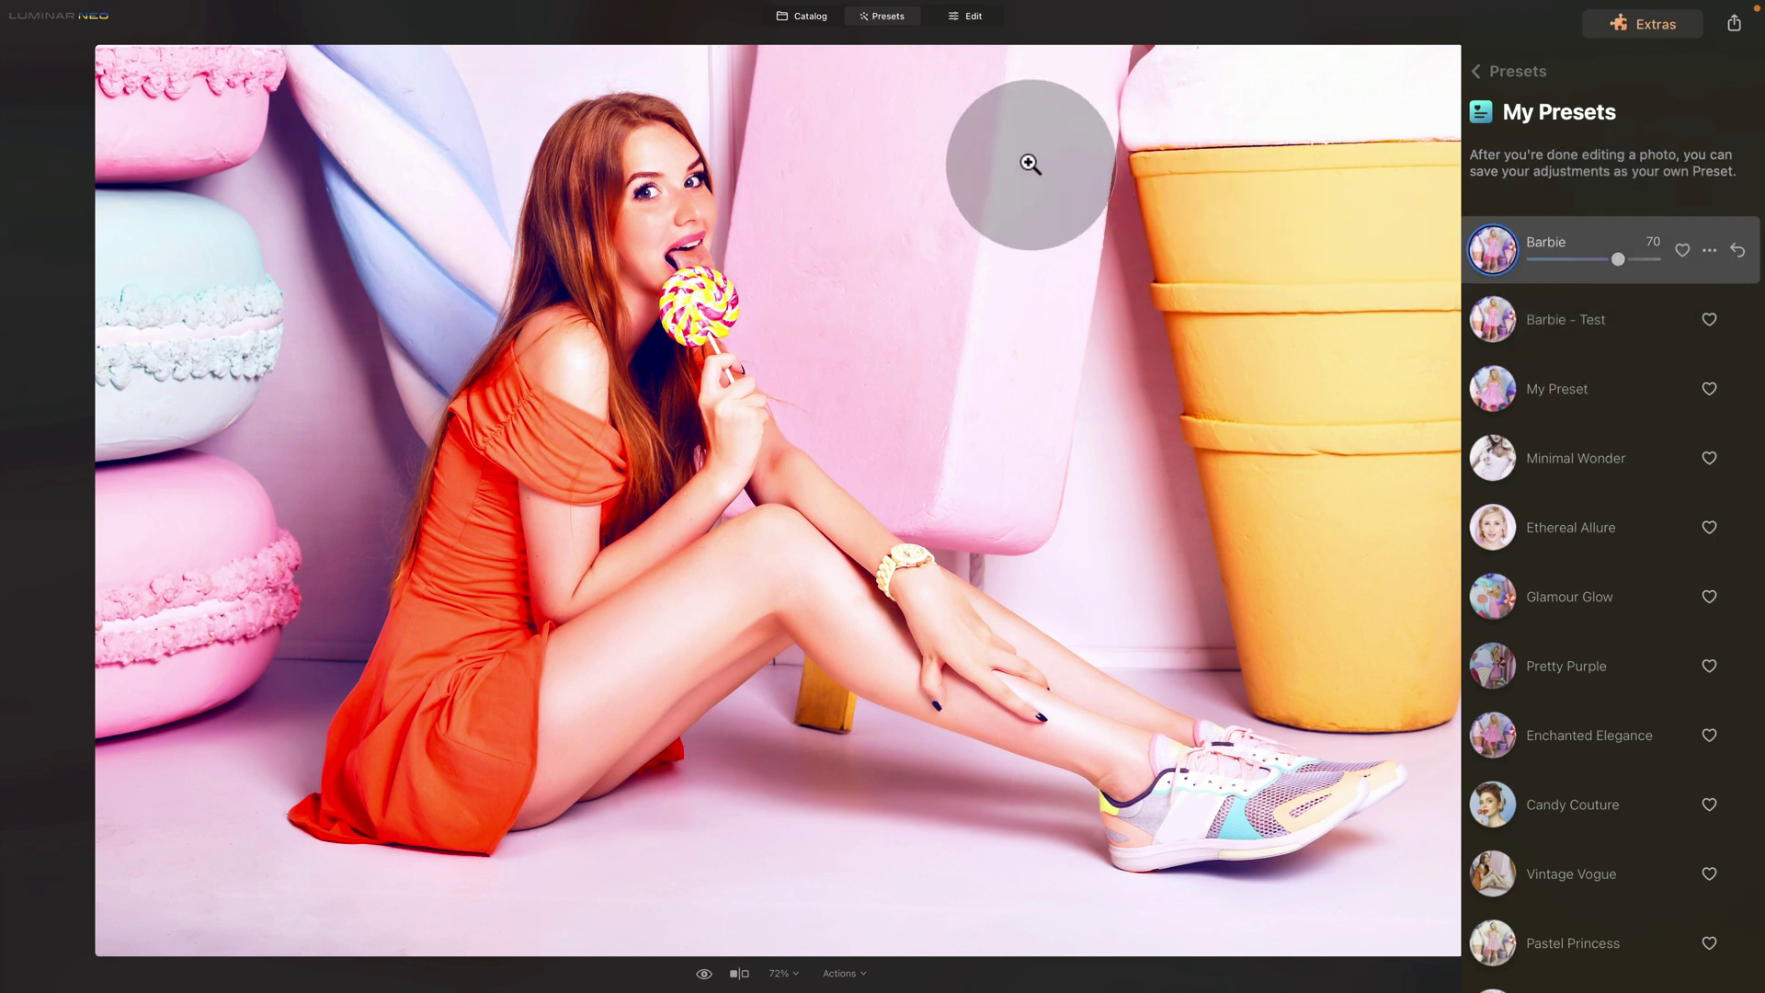
pyautogui.click(971, 17)
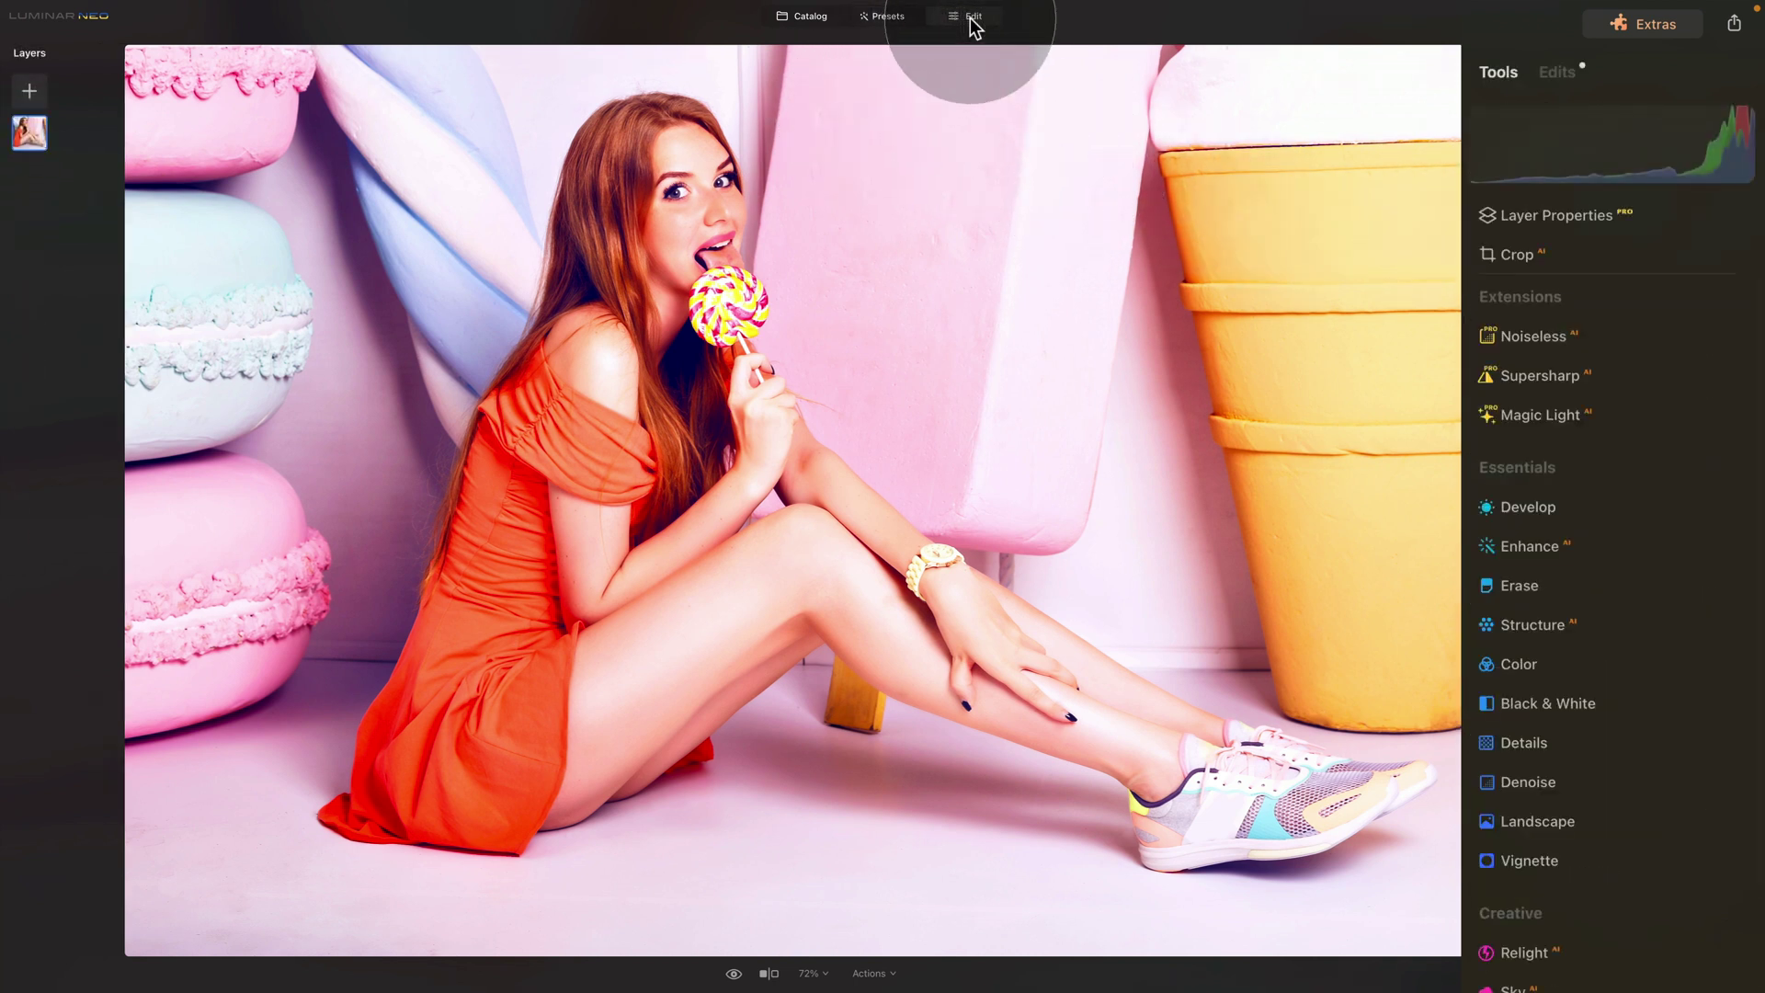
# Step: In the photo's applied edits, set the Toning adjustment's Shadows Saturation to 10 and close Toning
pyautogui.click(1557, 72)
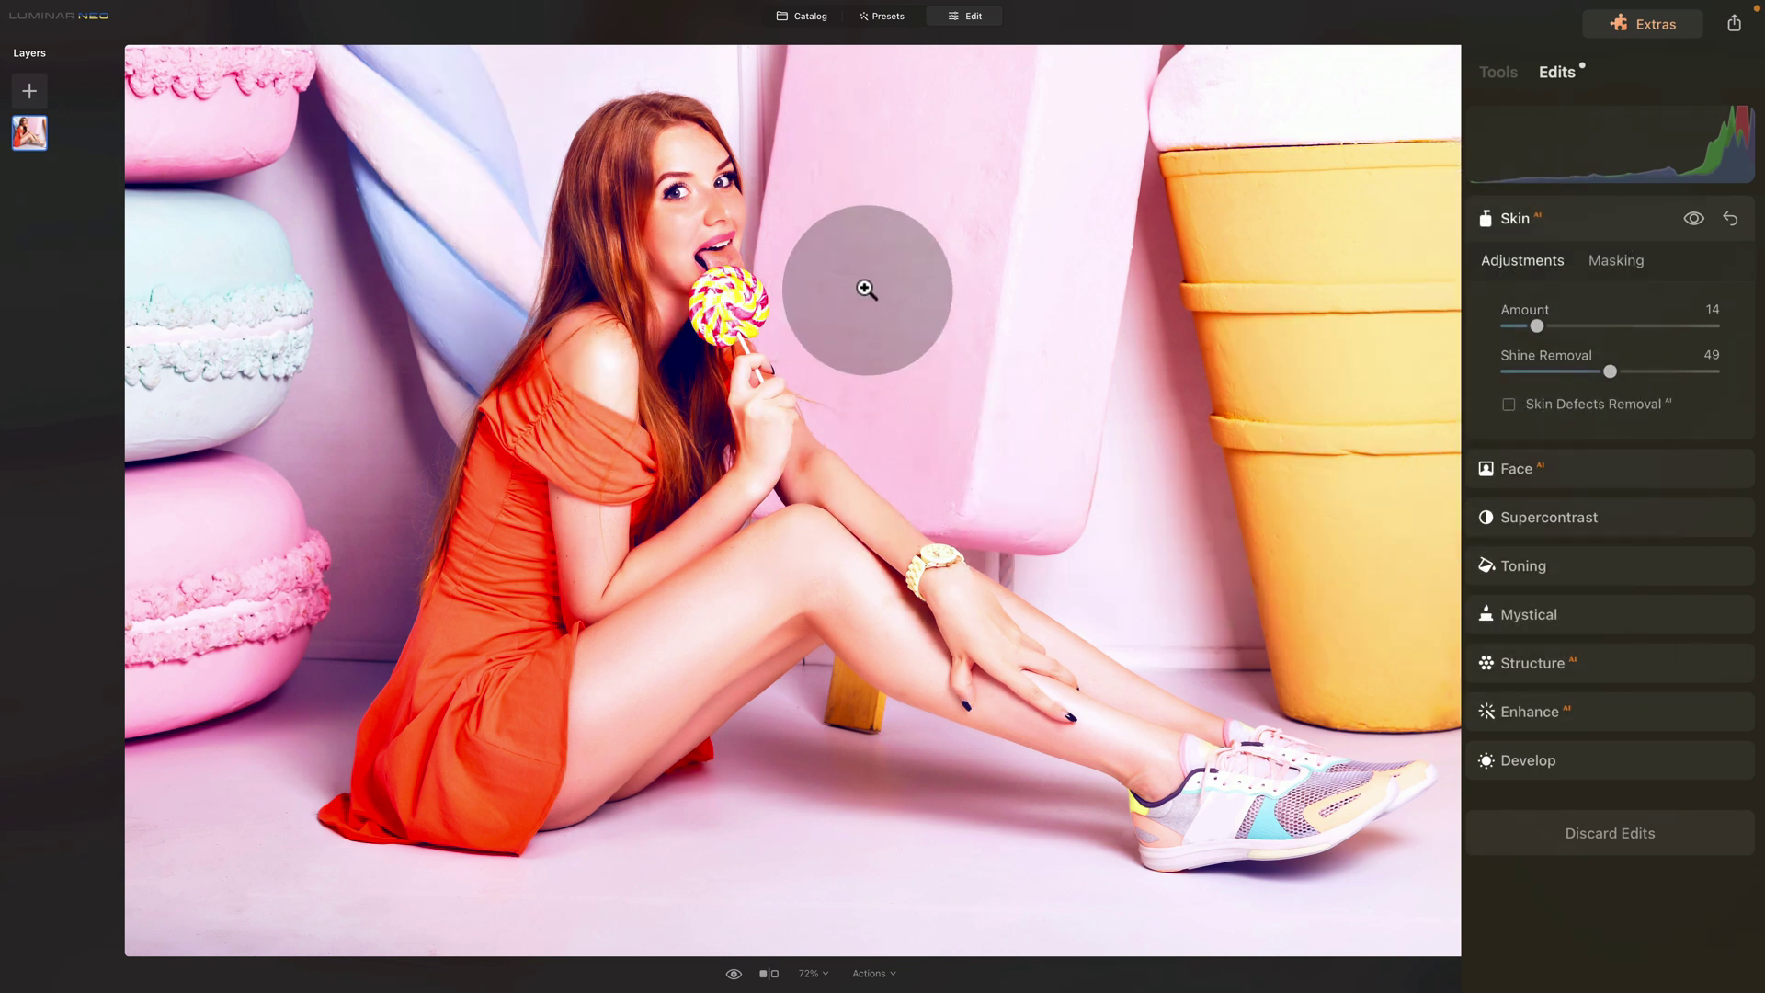
pyautogui.click(1532, 564)
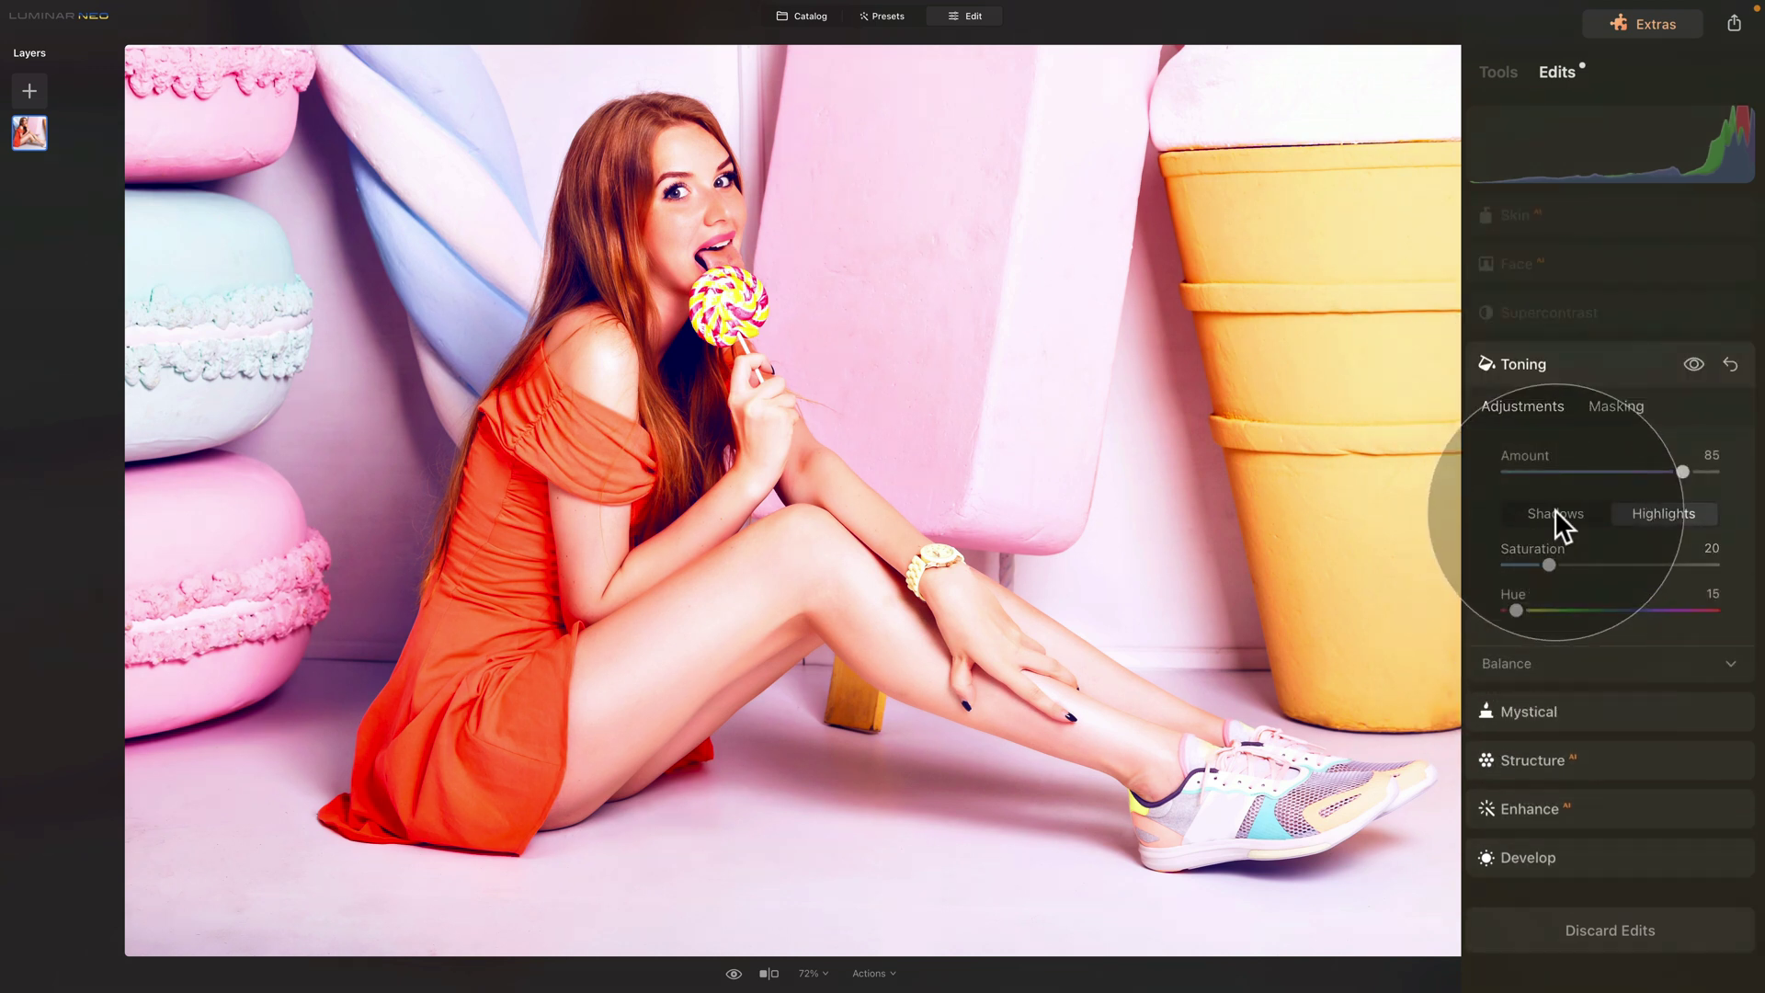
pyautogui.click(1554, 511)
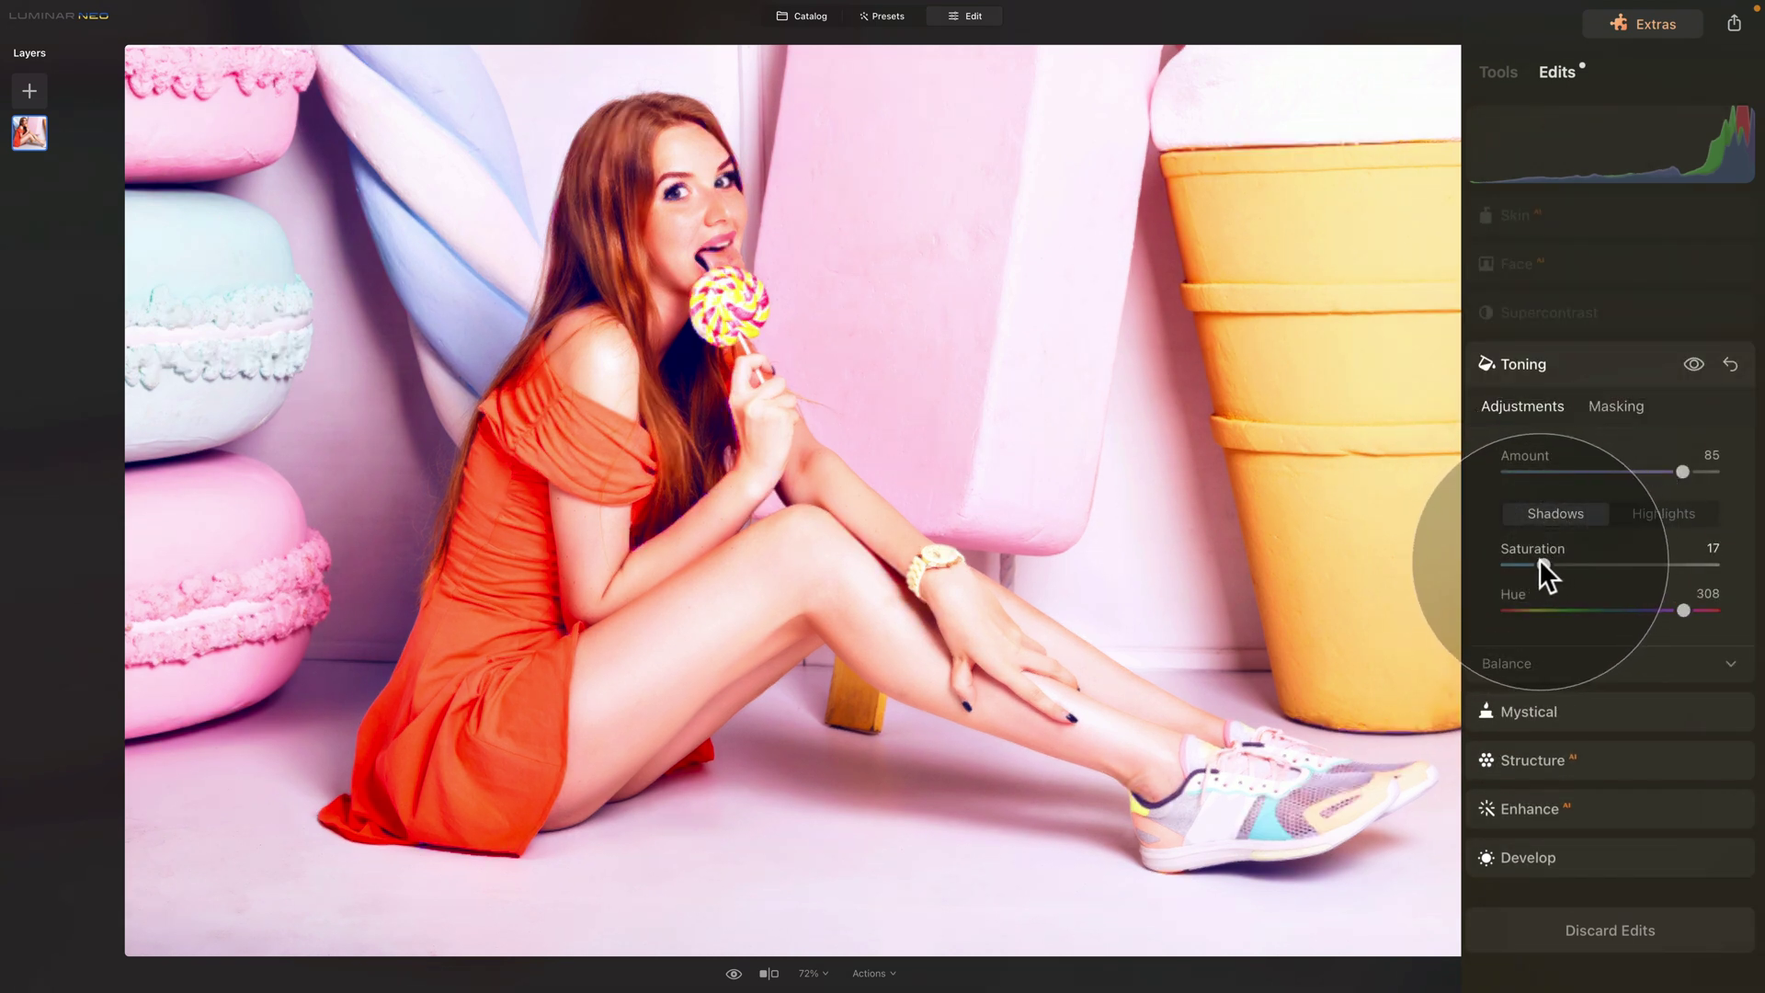
pyautogui.moveTo(1542, 563); pyautogui.dragTo(1528, 564)
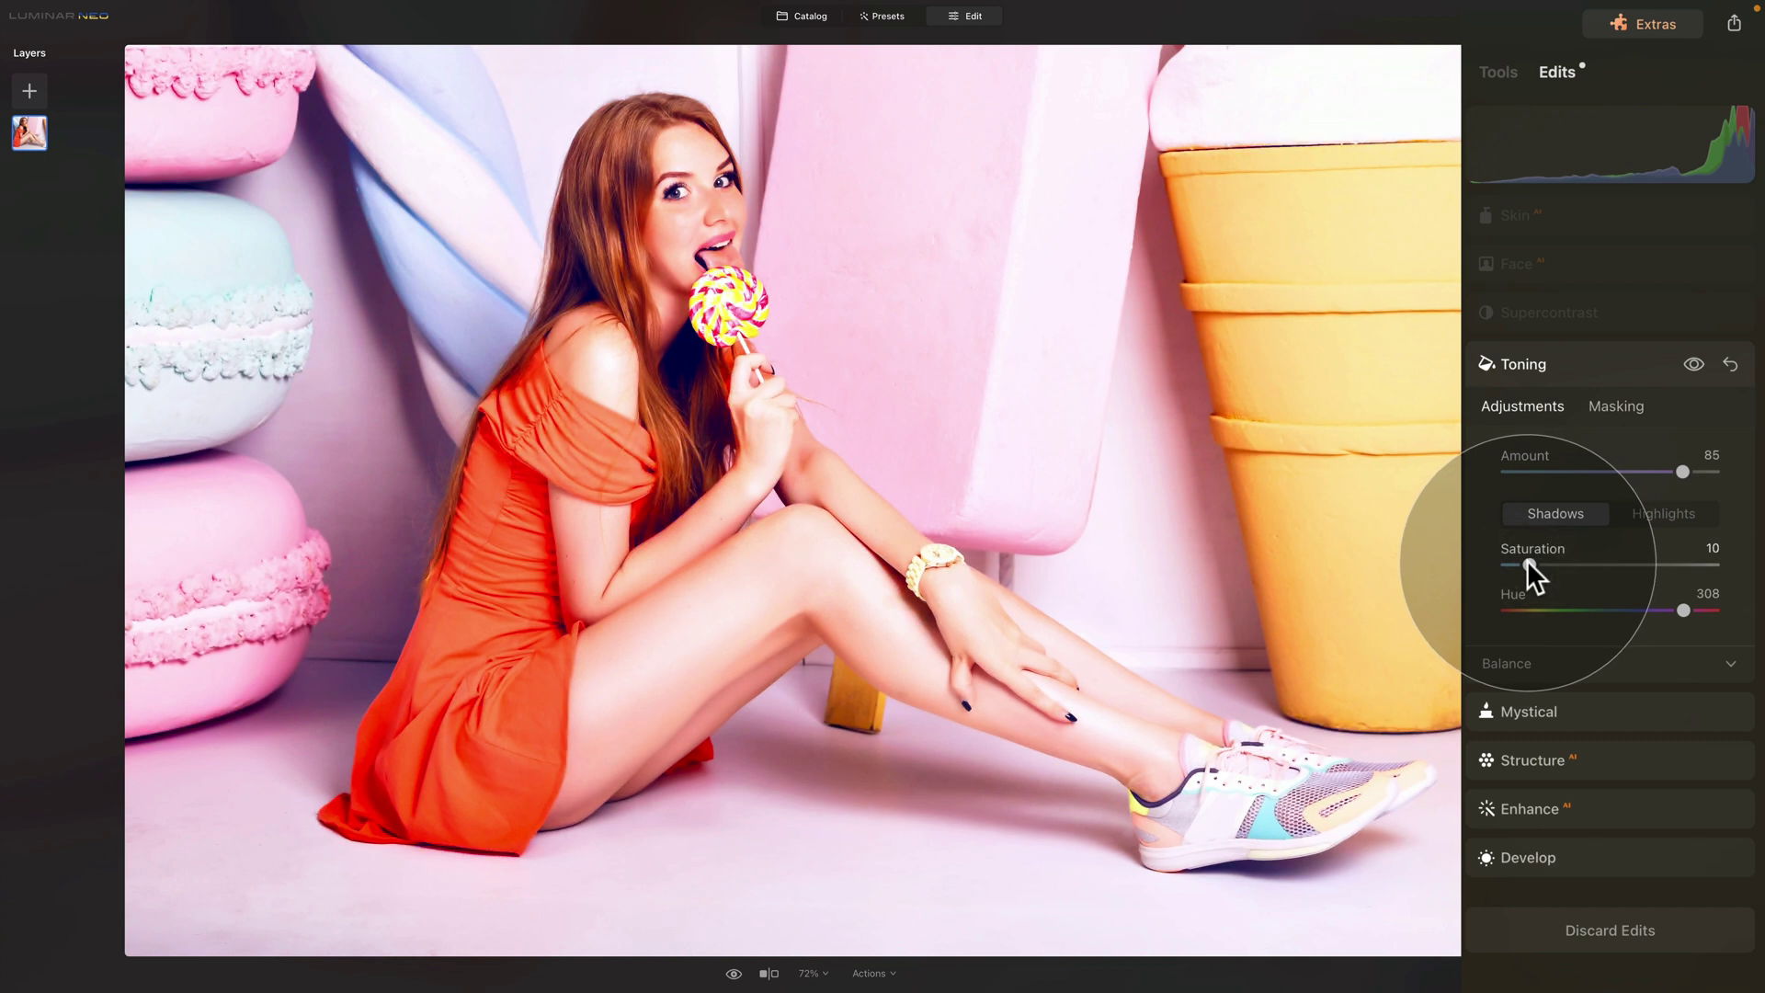
pyautogui.click(1561, 218)
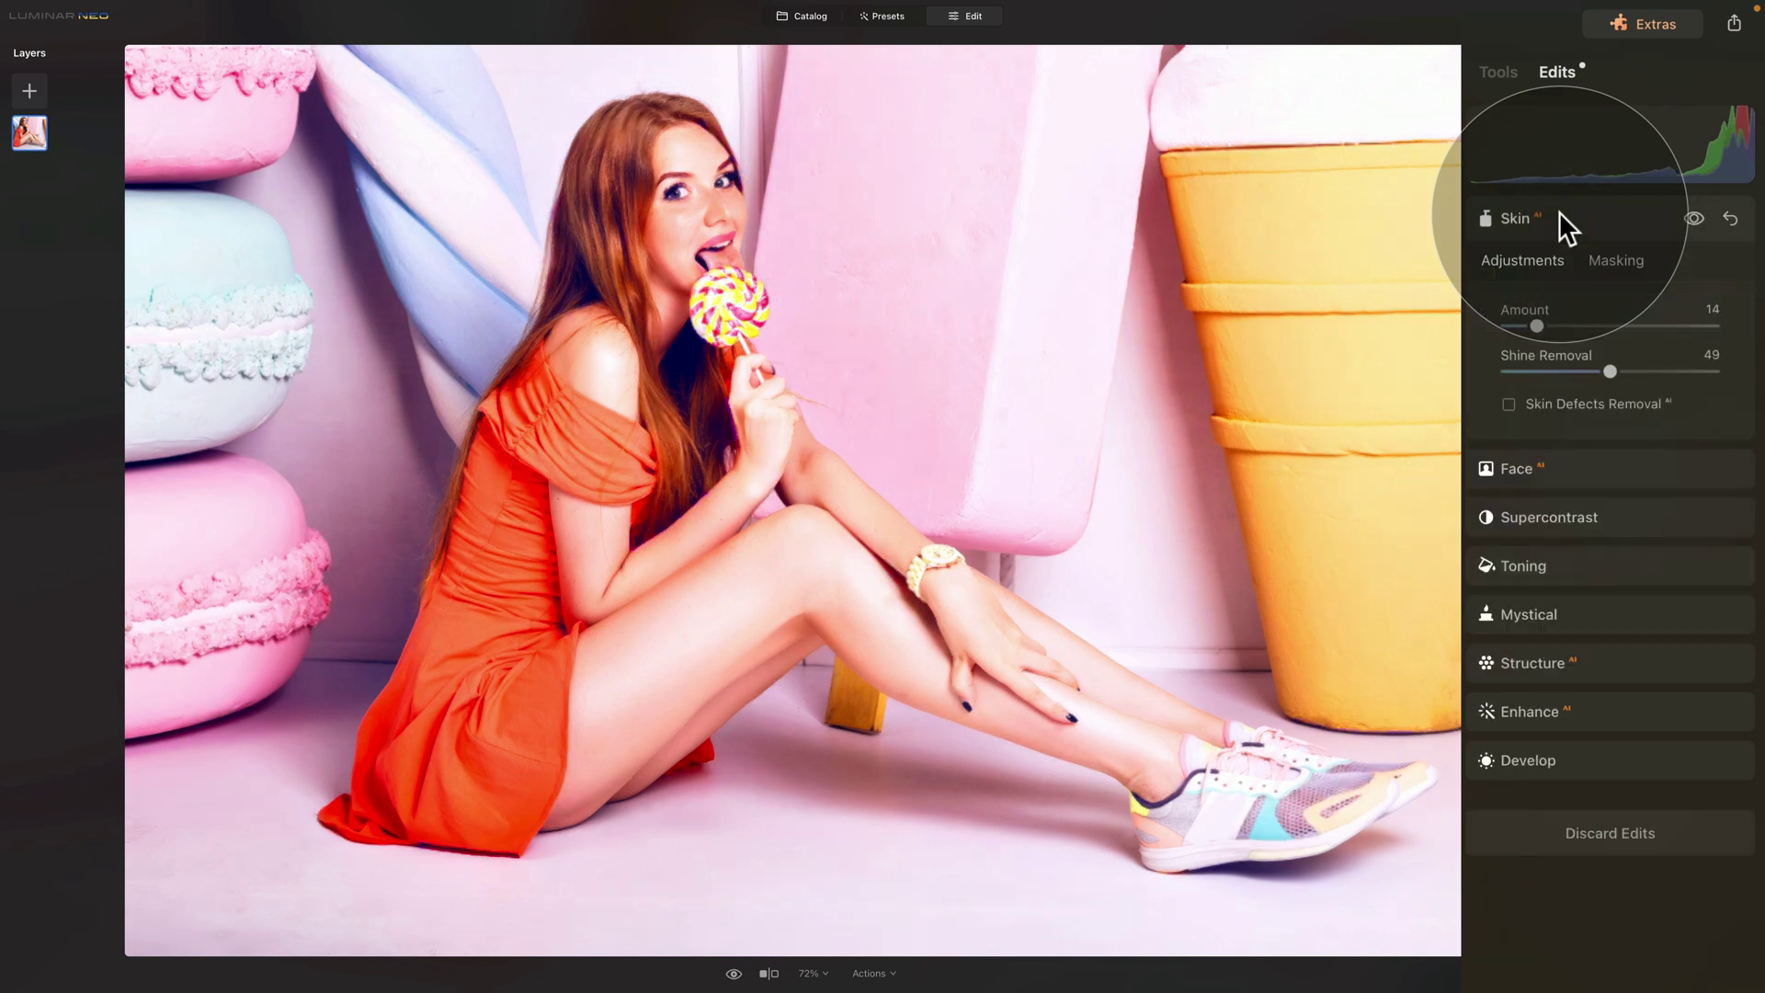
# Step: Return to the editing tools and compare the photo of the seated woman before and after all edits
pyautogui.click(1508, 74)
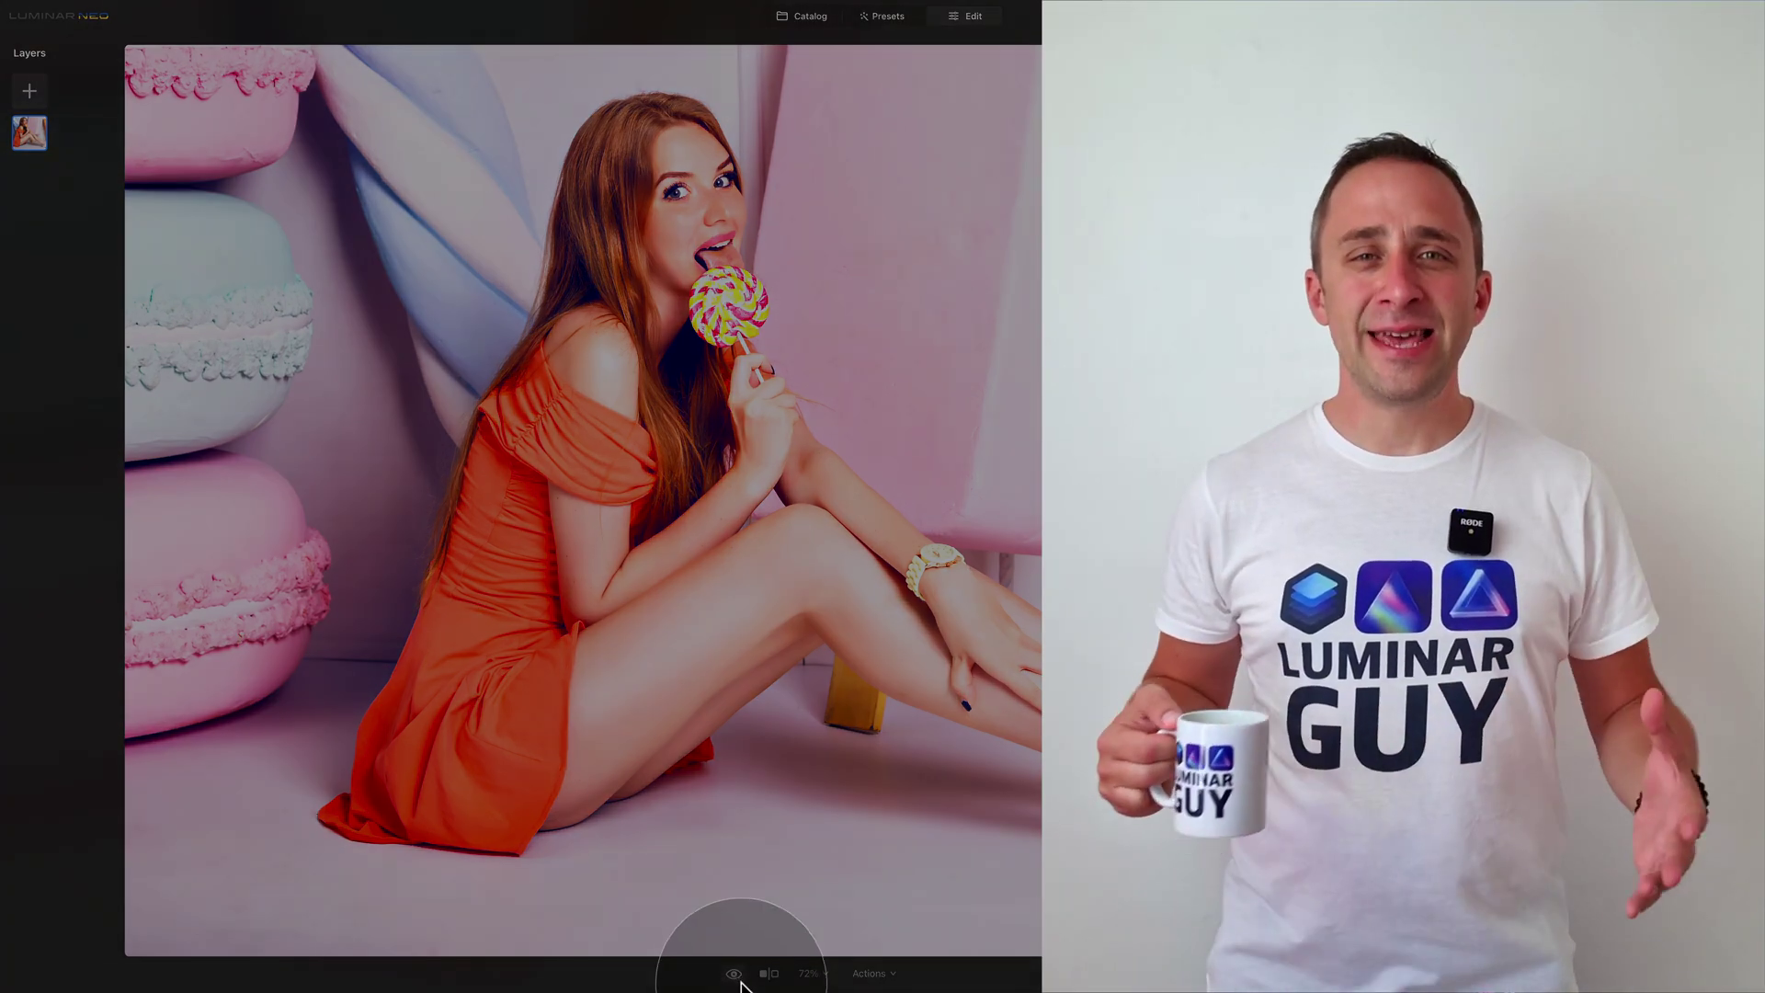
pyautogui.click(735, 976)
pyautogui.click(735, 977)
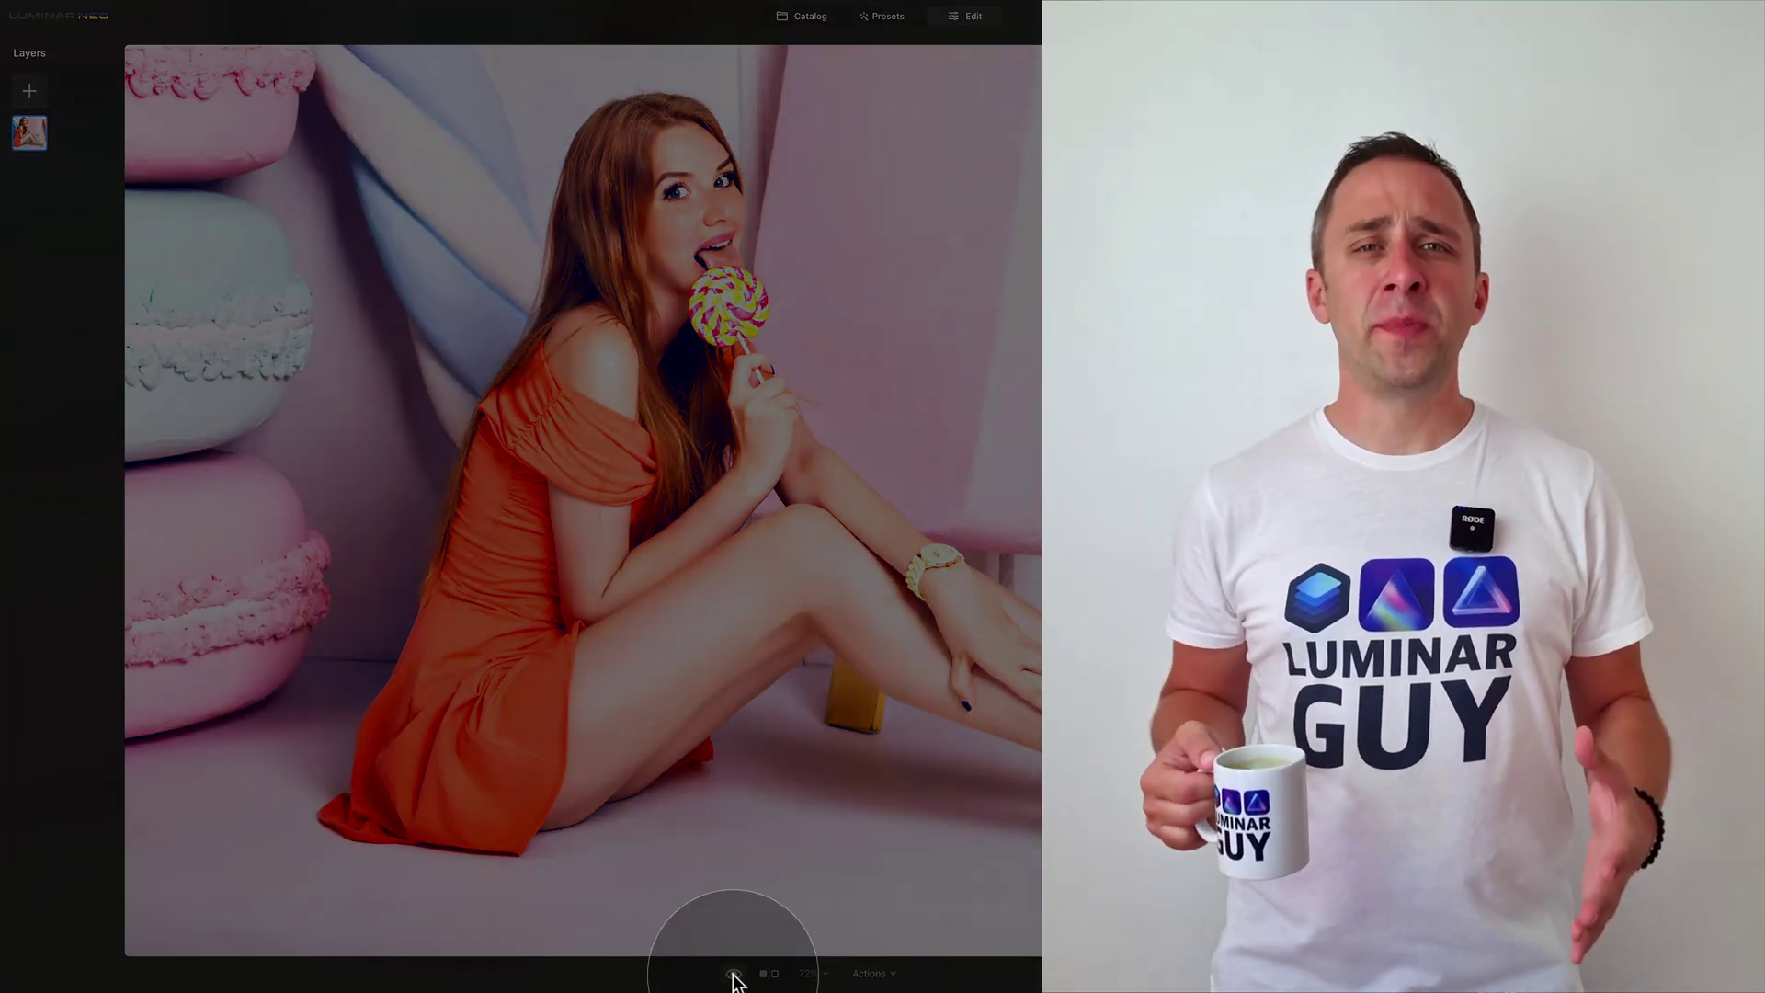